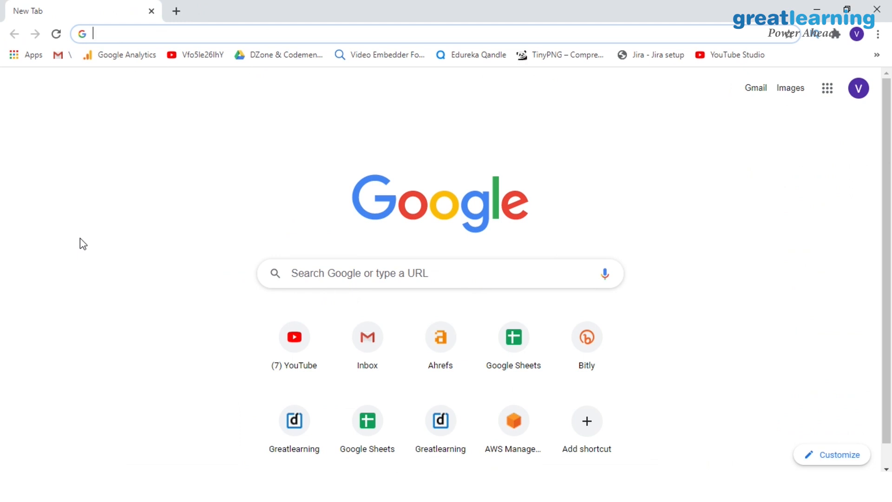
- Search the web for power bi installation and open the Microsoft Power BI Downloads page
{"action": "type", "text": "power "}
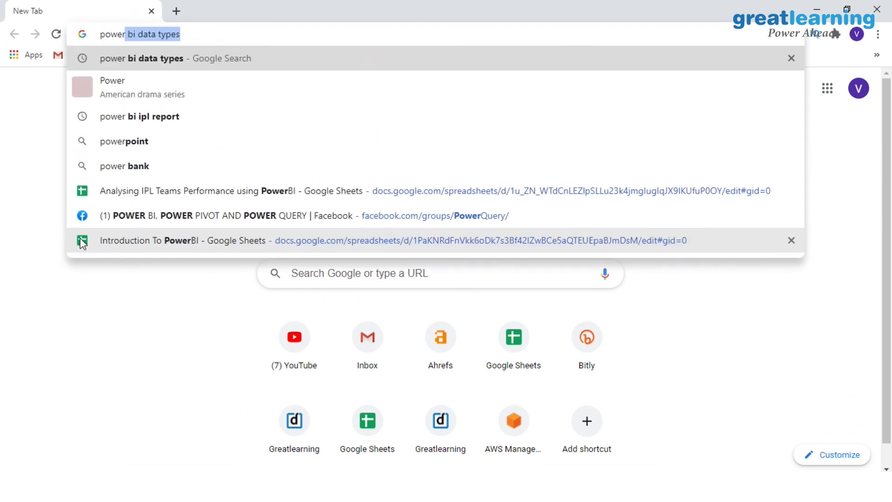
{"action": "type", "text": "bi installa"}
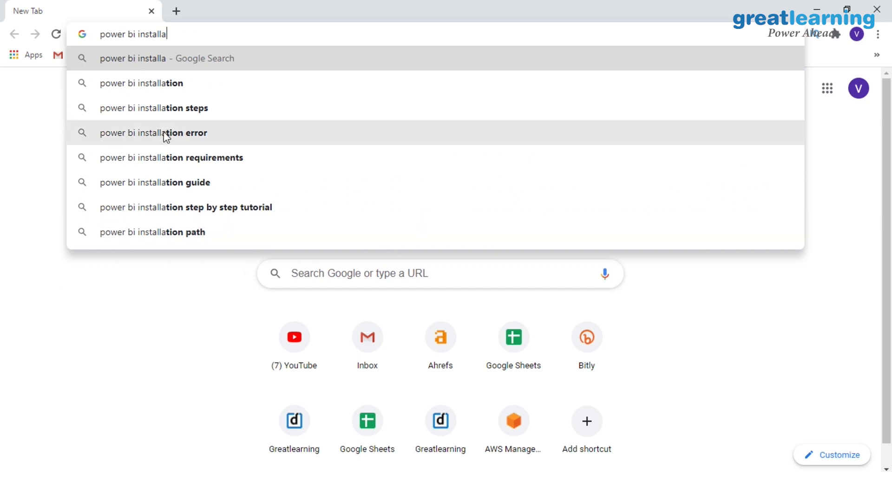
{"action": "key", "text": "Down"}
{"action": "key", "text": "Return"}
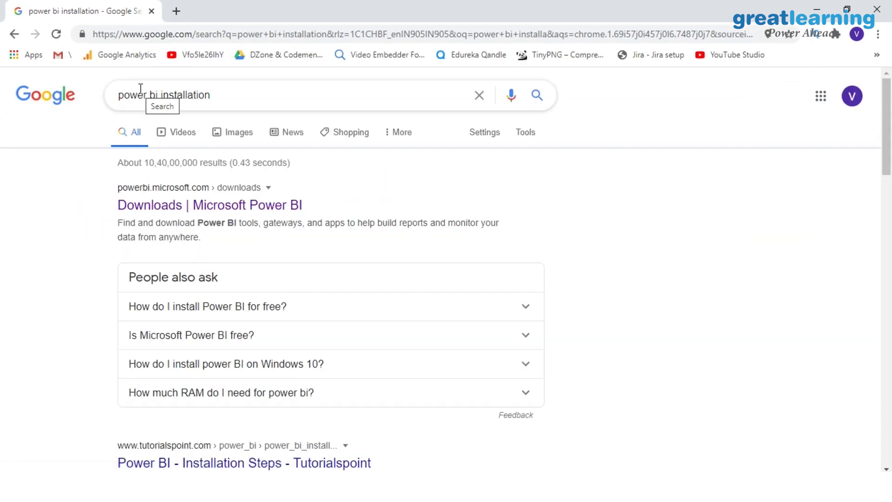
{"action": "left_click", "coordinate": [193, 209]}
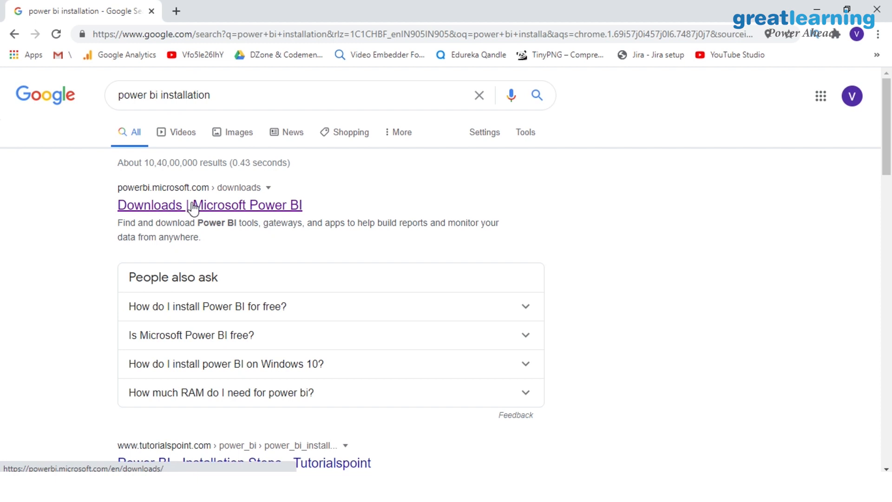
{"action": "left_click", "coordinate": [194, 209]}
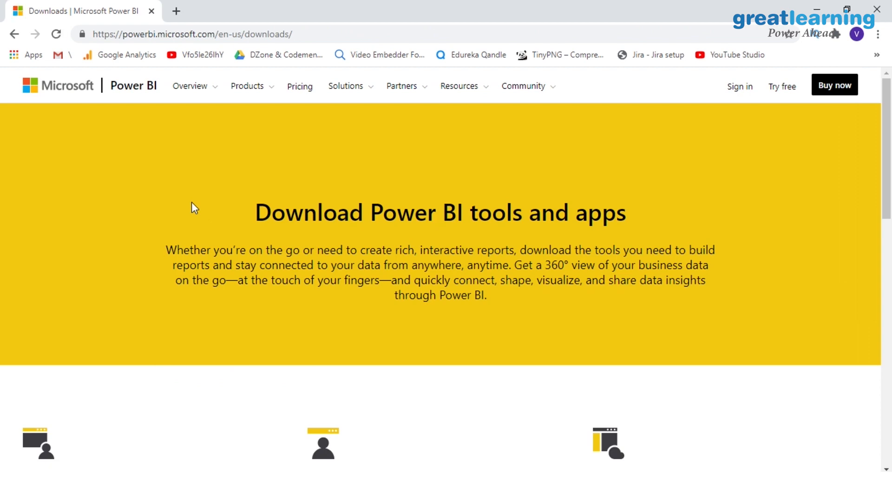
- Open the Microsoft Power BI Desktop download in Microsoft Store and look over its product description
{"action": "scroll", "coordinate": [192, 203], "scroll_direction": "down", "scroll_amount": 6}
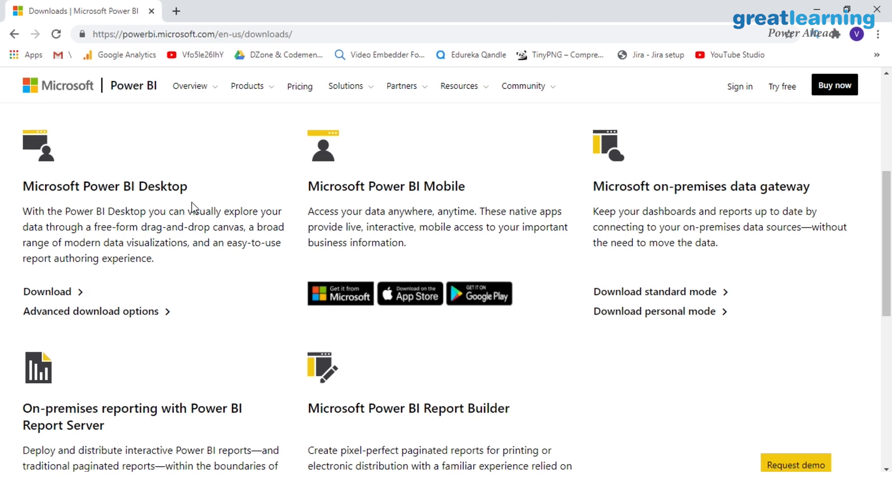
{"action": "scroll", "coordinate": [191, 202], "scroll_direction": "down", "scroll_amount": 1}
{"action": "scroll", "coordinate": [195, 208], "scroll_direction": "up", "scroll_amount": 2}
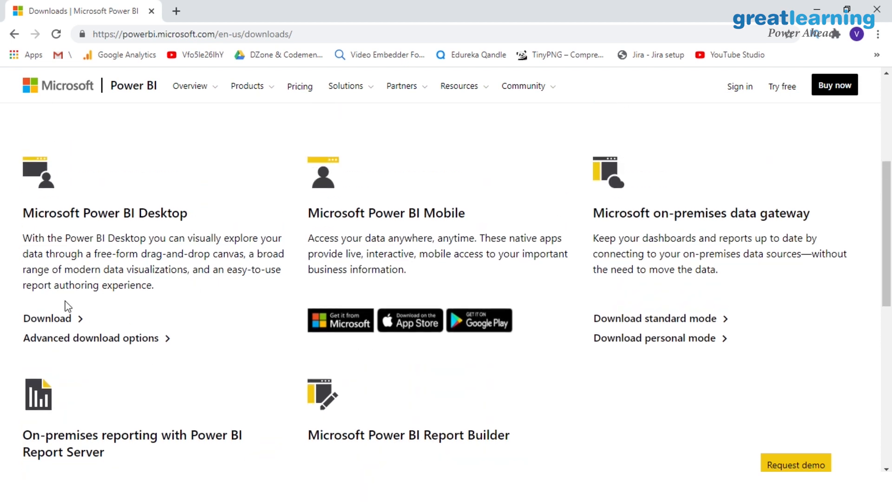
{"action": "left_click", "coordinate": [60, 320]}
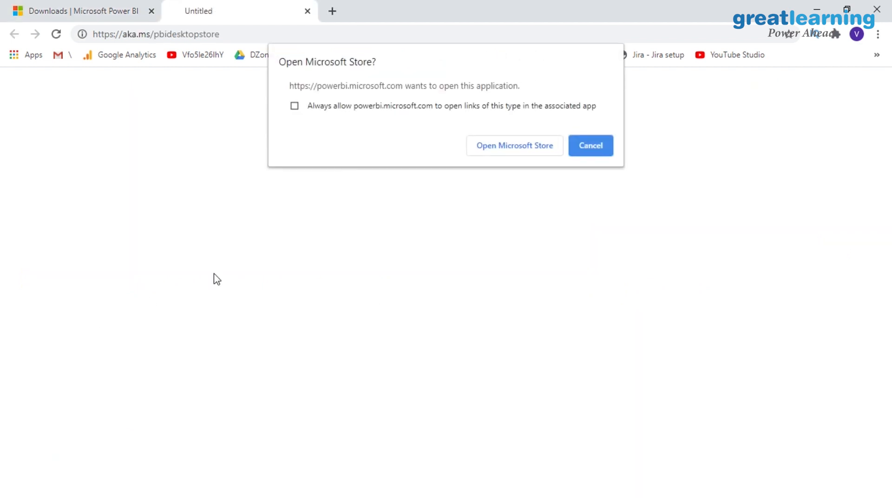
{"action": "left_click", "coordinate": [520, 151]}
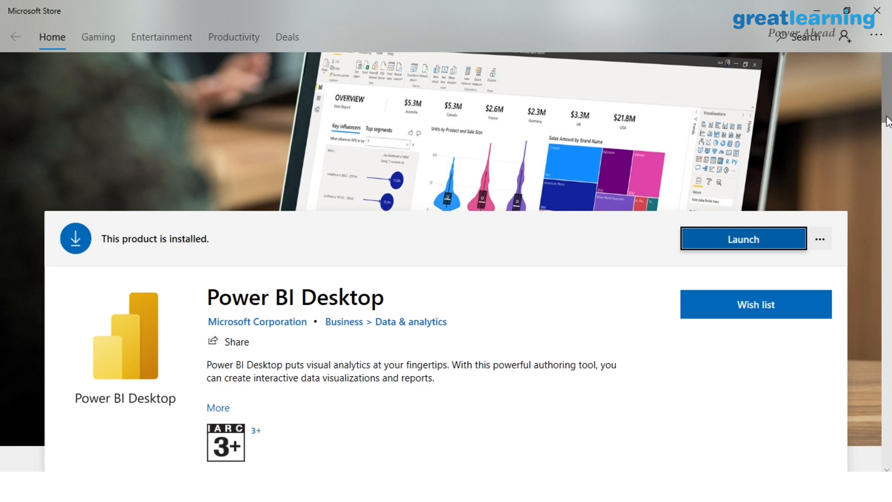
{"action": "left_click", "coordinate": [886, 140]}
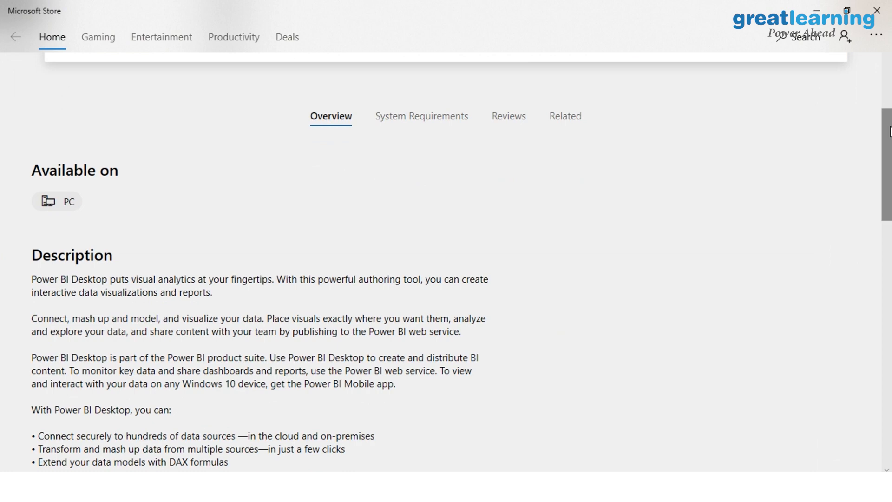
{"action": "left_click_drag", "start_coordinate": [888, 132], "coordinate": [889, 80]}
- Switch to Power BI Desktop and view its file commands and recent reports, returning to the blank report
{"action": "left_click", "coordinate": [420, 336]}
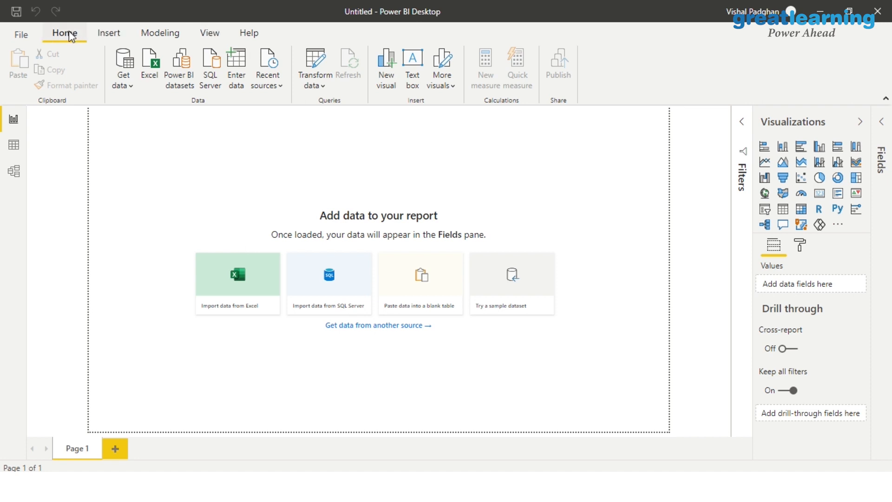
{"action": "left_click", "coordinate": [21, 37]}
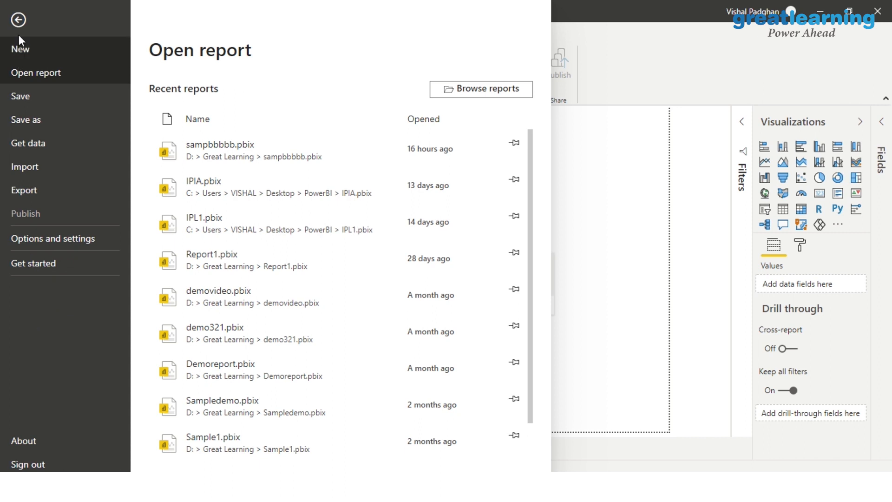
{"action": "left_click", "coordinate": [18, 20]}
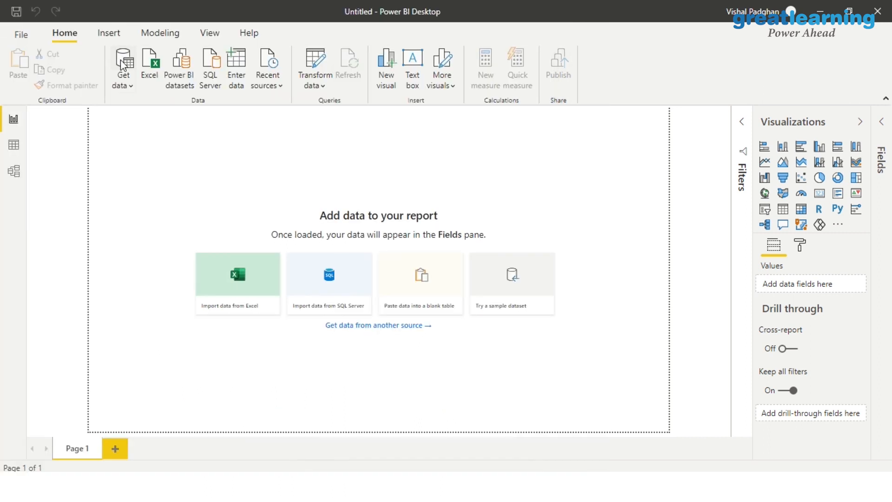
- Connect the blank report to the Superstore Excel workbook in the Great Learning folder
{"action": "left_click", "coordinate": [129, 86]}
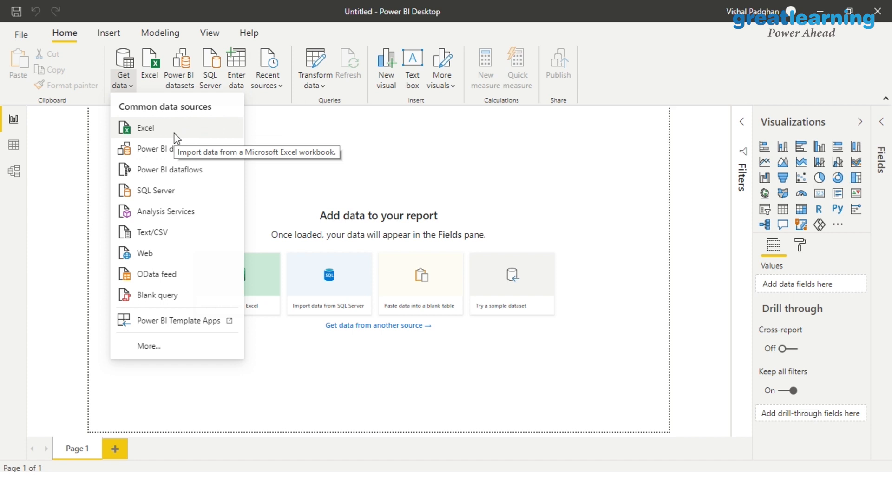
{"action": "left_click", "coordinate": [149, 128]}
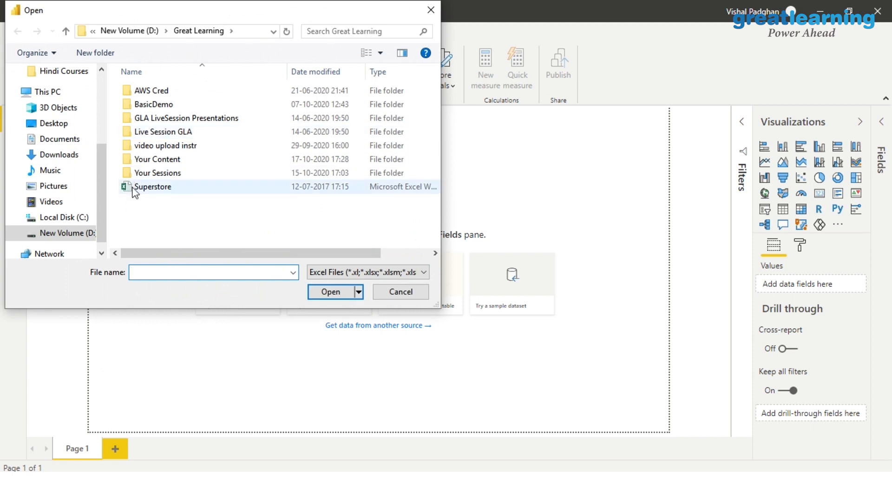
{"action": "left_click", "coordinate": [140, 189]}
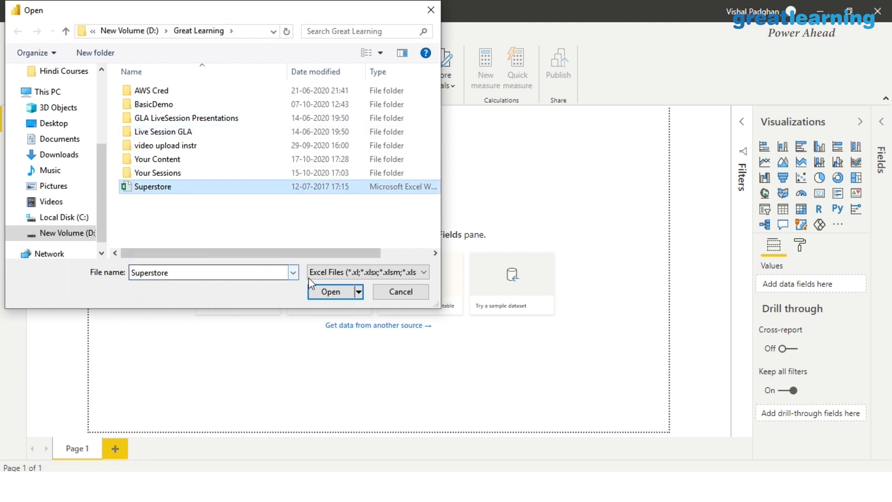
{"action": "left_click", "coordinate": [323, 292]}
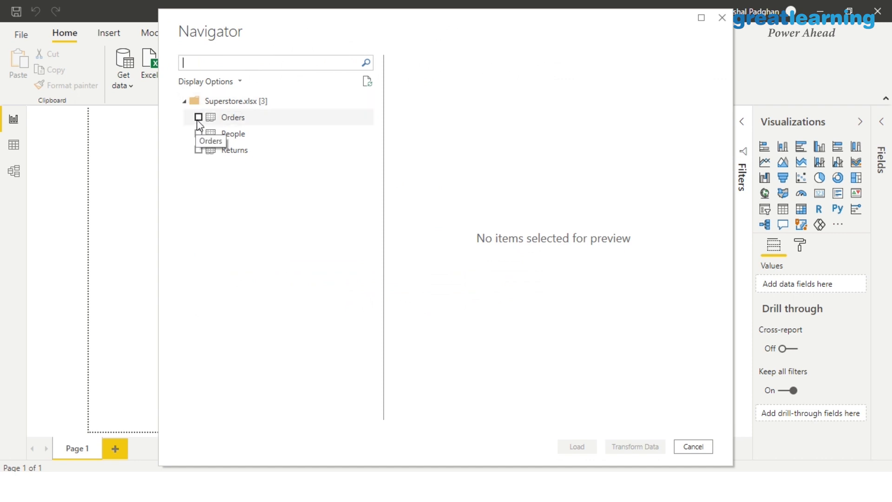
- Load the Orders, People and Returns tables from the Superstore workbook and expand the fields of Orders
{"action": "left_click", "coordinate": [199, 118]}
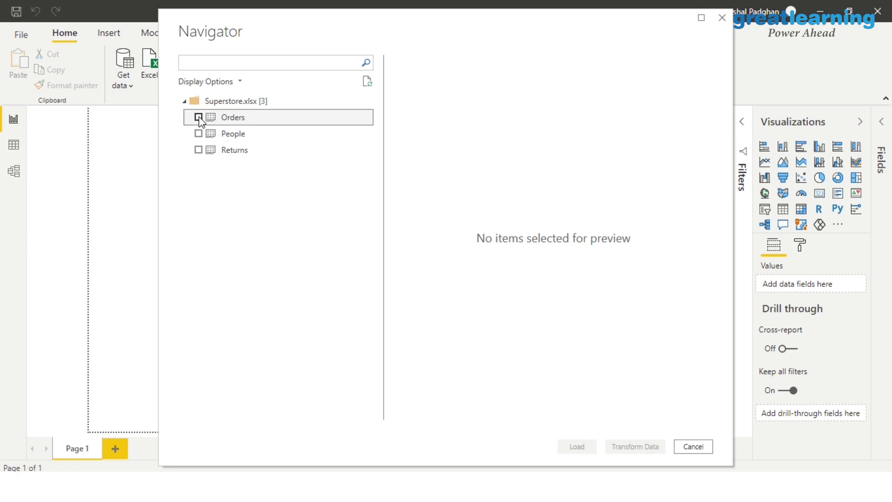
{"action": "left_click", "coordinate": [200, 139]}
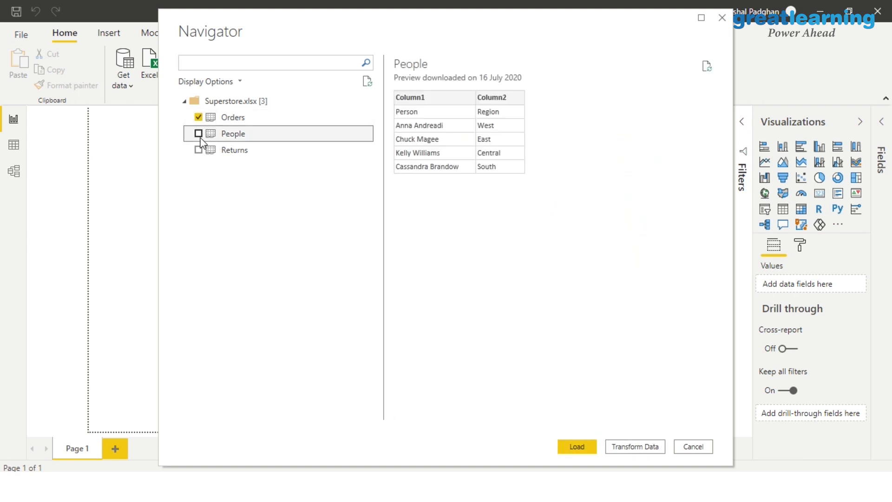
{"action": "left_click", "coordinate": [198, 133]}
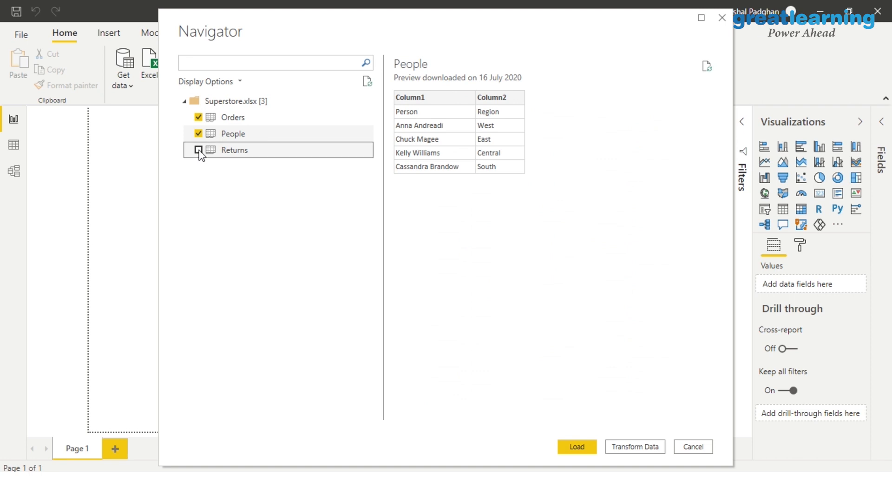
{"action": "left_click", "coordinate": [198, 150]}
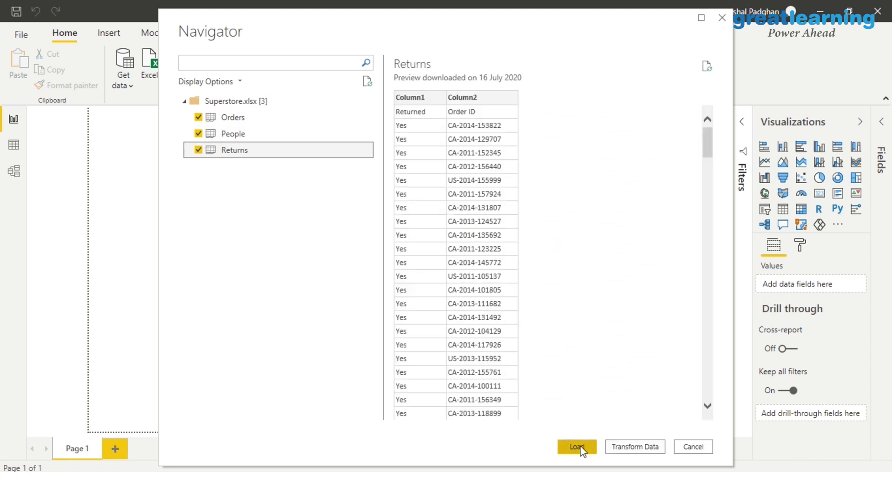
{"action": "left_click", "coordinate": [578, 447]}
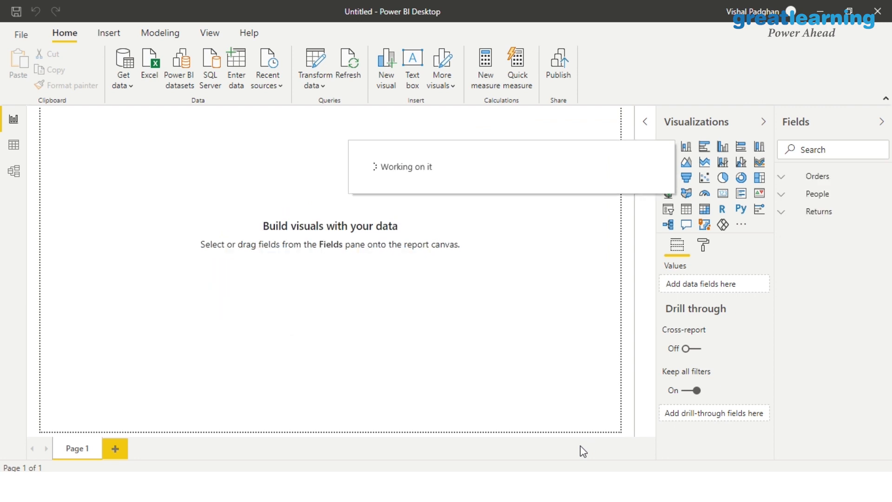
{"action": "left_click", "coordinate": [783, 178]}
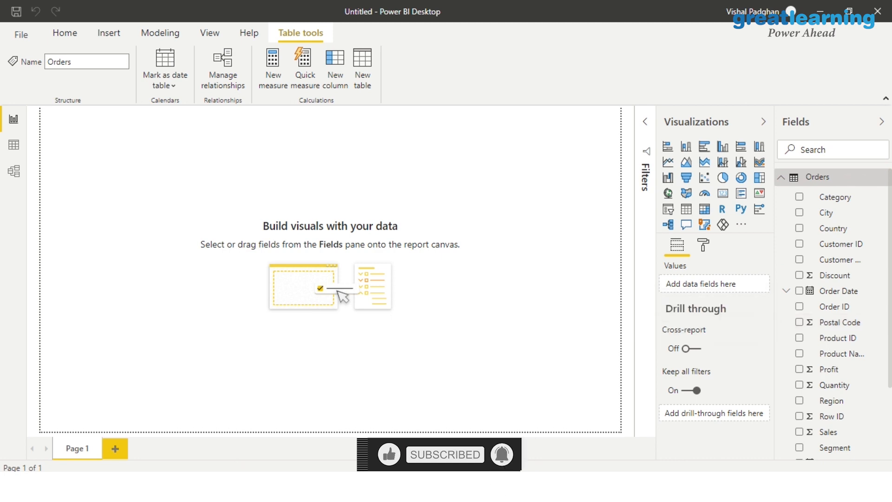
- Find Tableau 2020.2 among the installed applications and launch it
{"action": "key", "text": "super"}
{"action": "type", "text": "tableau"}
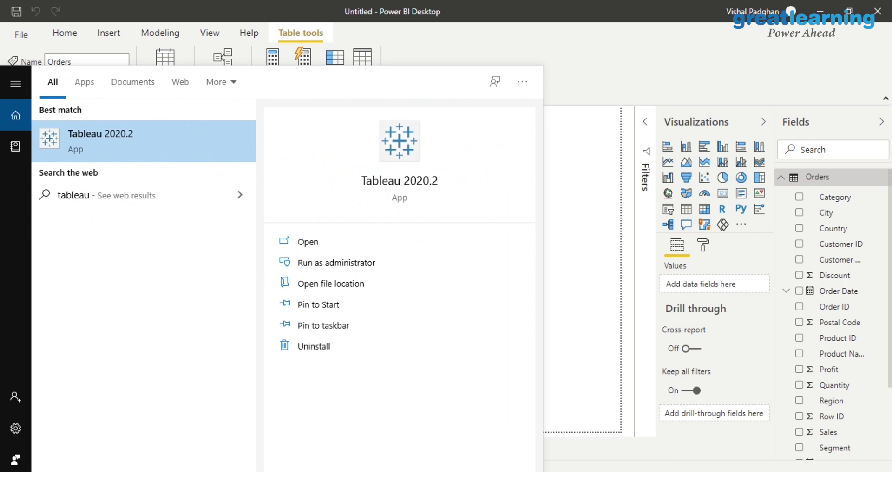
{"action": "left_click", "coordinate": [310, 242]}
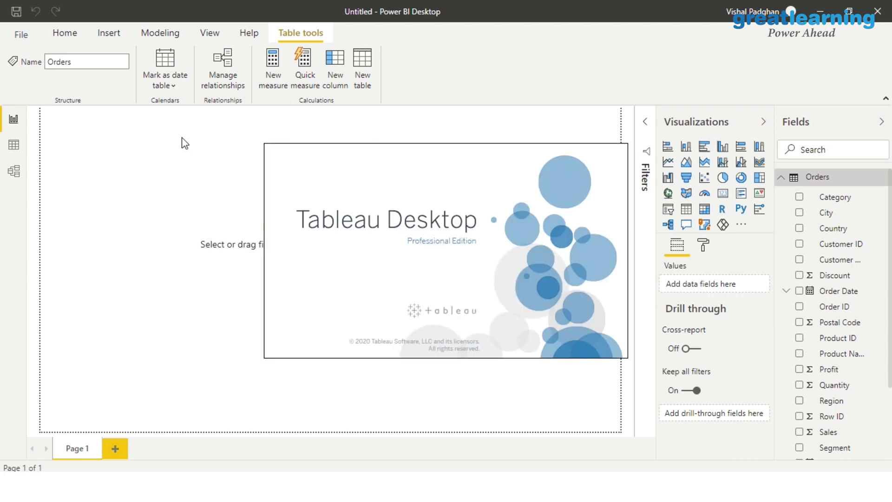
- Examine the complete list of data source connectors available in Power BI, closing it without connecting to any
{"action": "left_click", "coordinate": [68, 35]}
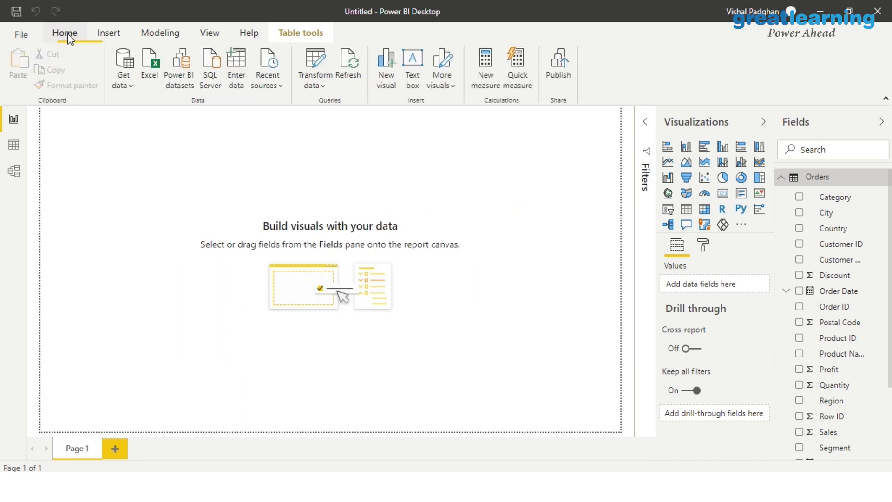
{"action": "left_click", "coordinate": [130, 86]}
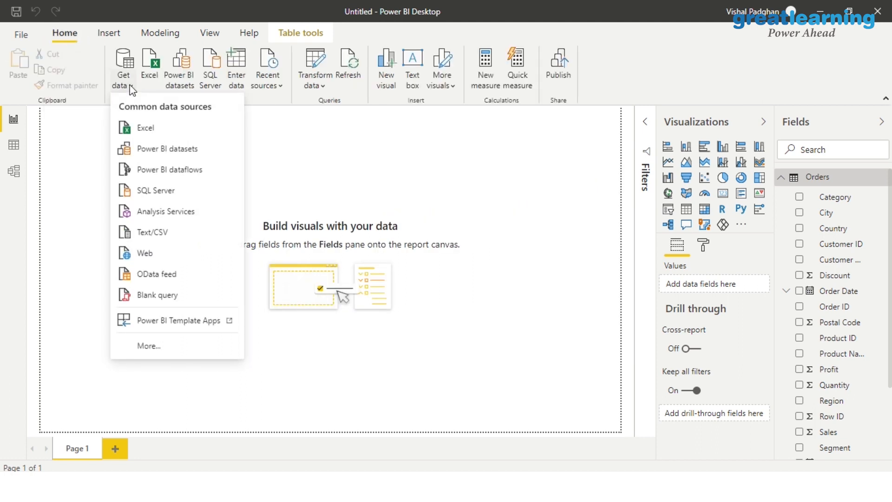
{"action": "left_click", "coordinate": [151, 352]}
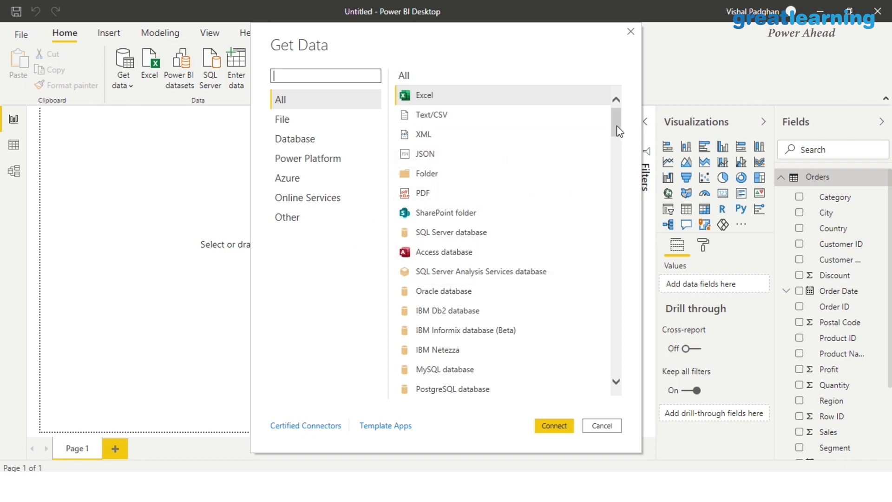
{"action": "left_click_drag", "start_coordinate": [618, 126], "coordinate": [632, 388]}
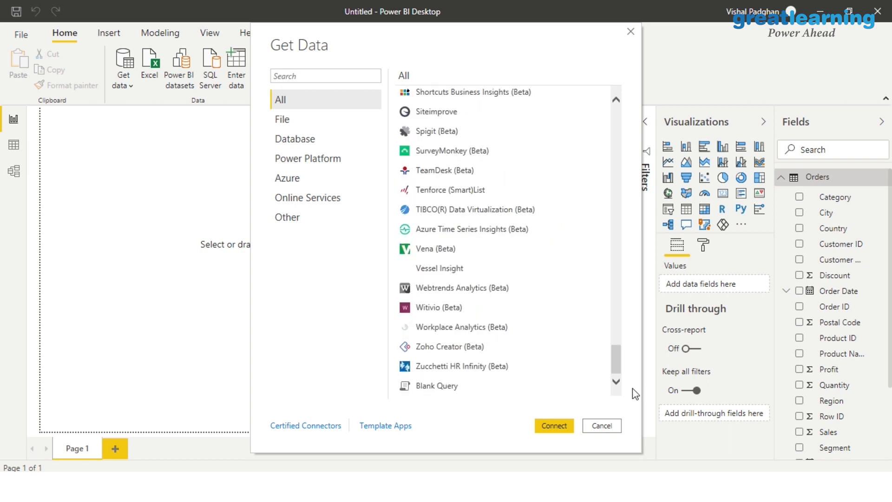
{"action": "left_click", "coordinate": [604, 426]}
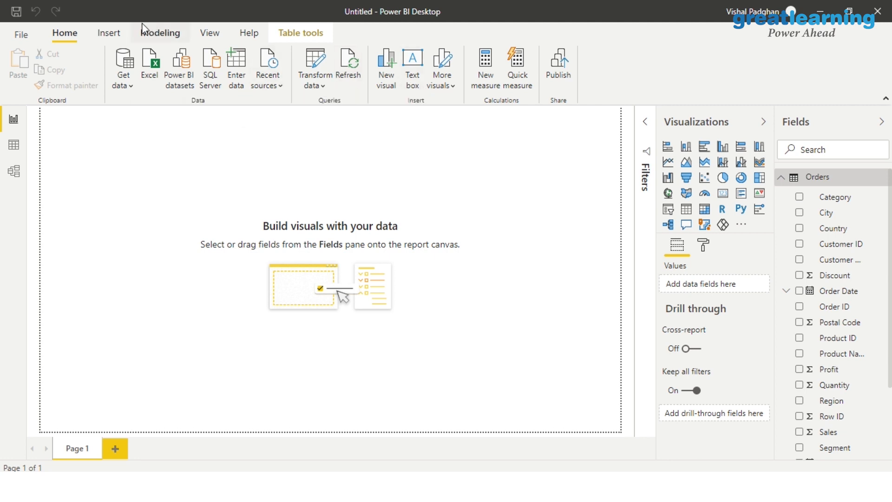
{"action": "left_click", "coordinate": [153, 31]}
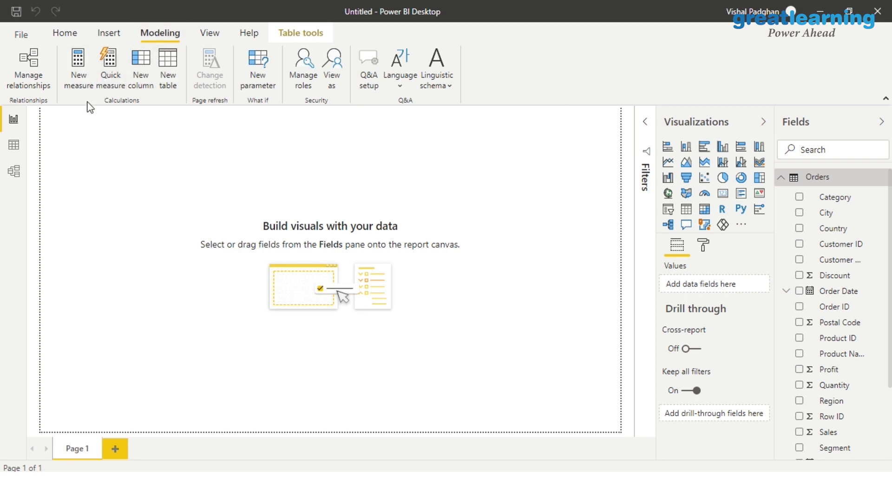
{"action": "left_click", "coordinate": [79, 75]}
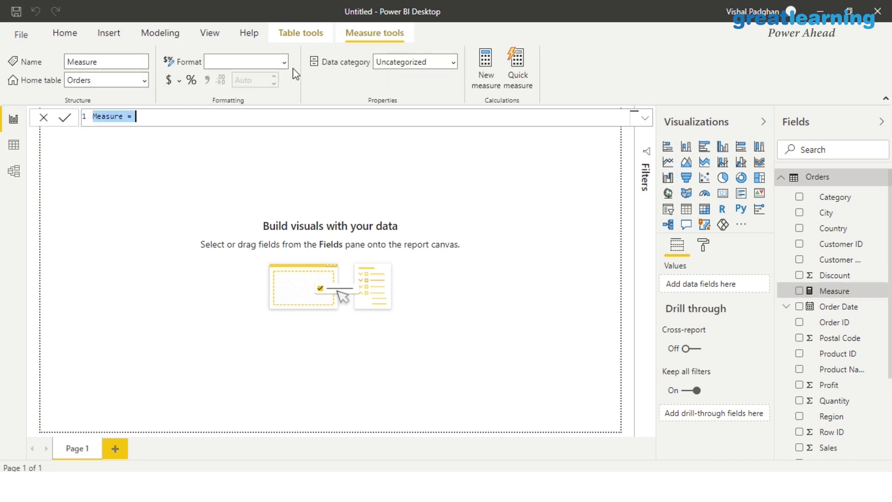
{"action": "left_click", "coordinate": [66, 32]}
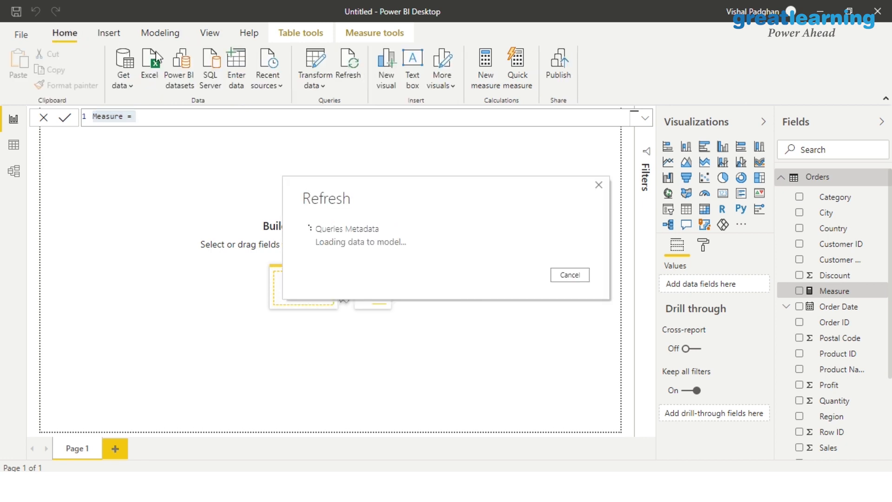
{"action": "left_click", "coordinate": [200, 32]}
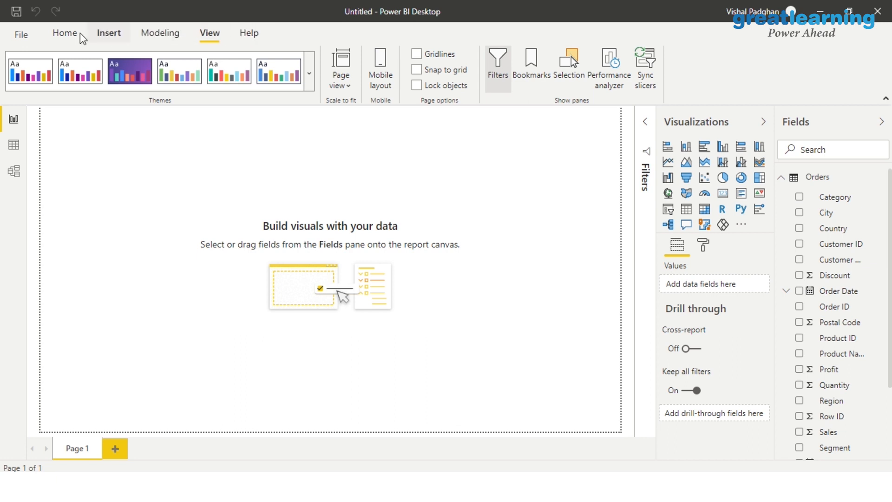
{"action": "left_click", "coordinate": [66, 33]}
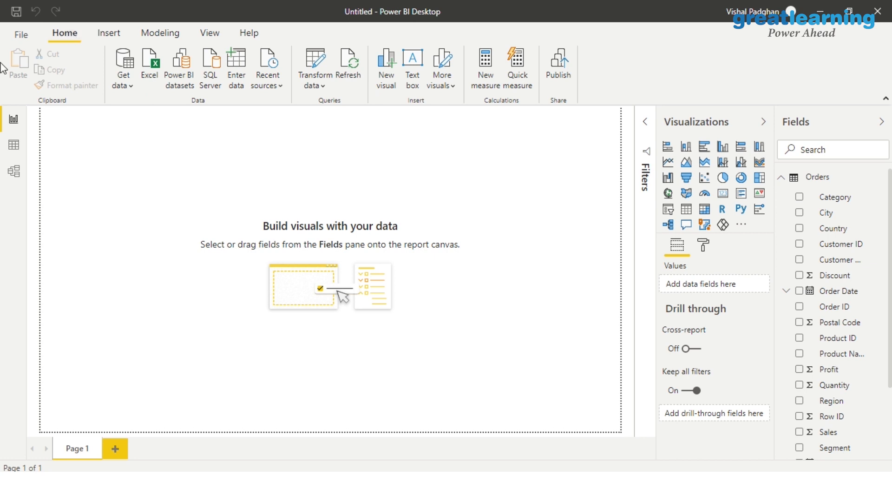
- Look over the report and data views, ending with the modeling commands available in the report view
{"action": "left_click", "coordinate": [14, 122]}
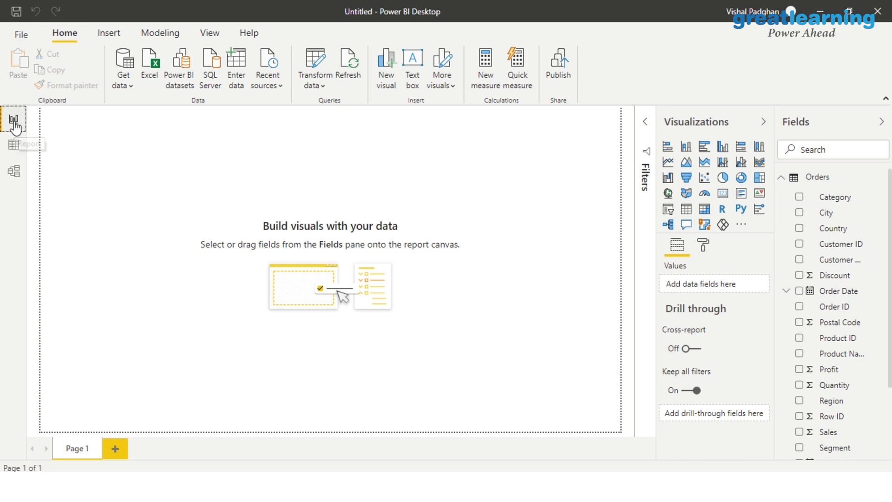
{"action": "left_click", "coordinate": [16, 146]}
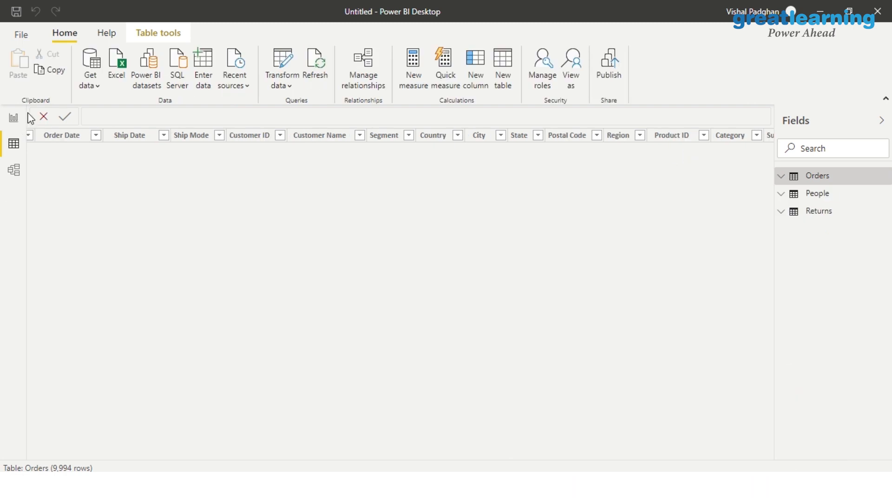
{"action": "left_click", "coordinate": [14, 119]}
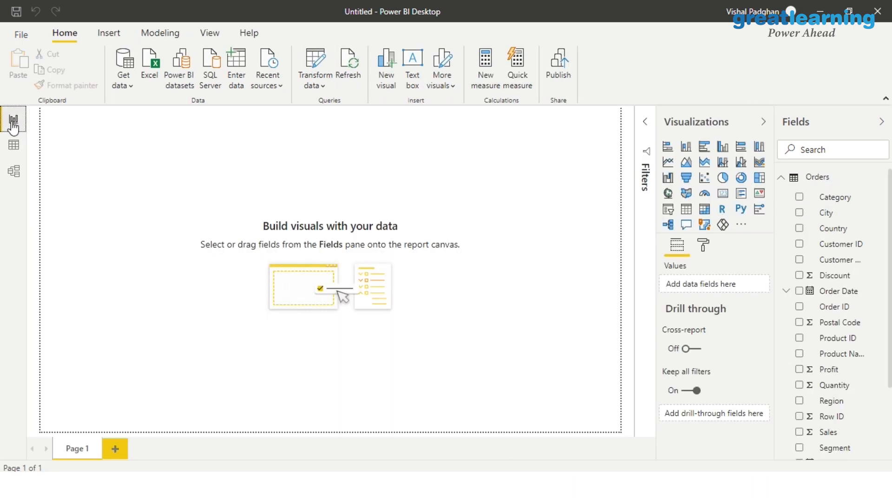
{"action": "left_click", "coordinate": [150, 37]}
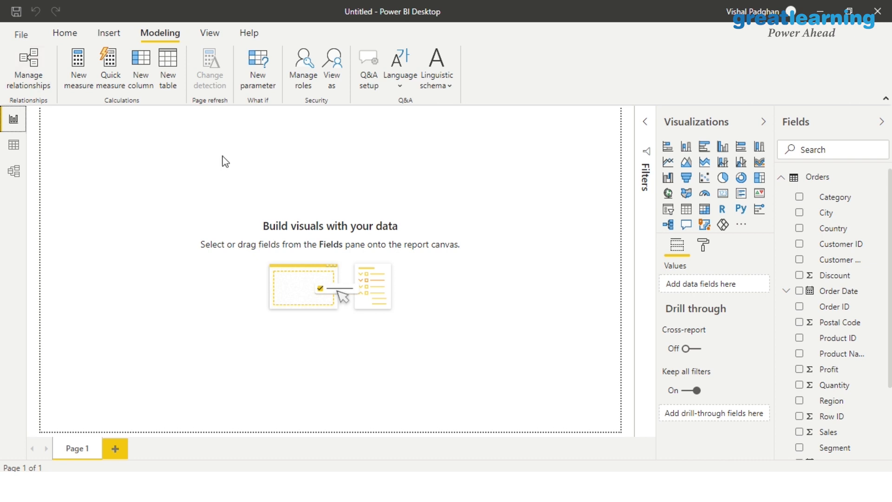
- Sort the Orders table by Order Date in descending order in the data view
{"action": "left_click", "coordinate": [7, 147]}
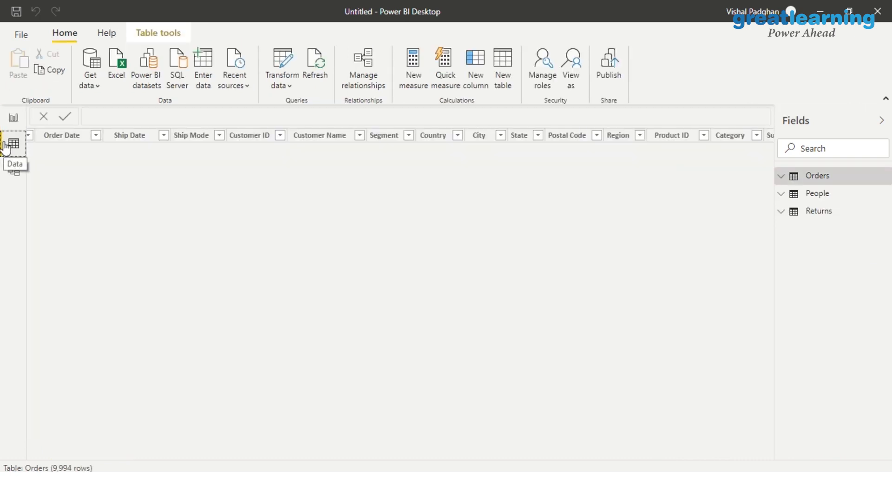
{"action": "left_click", "coordinate": [97, 137]}
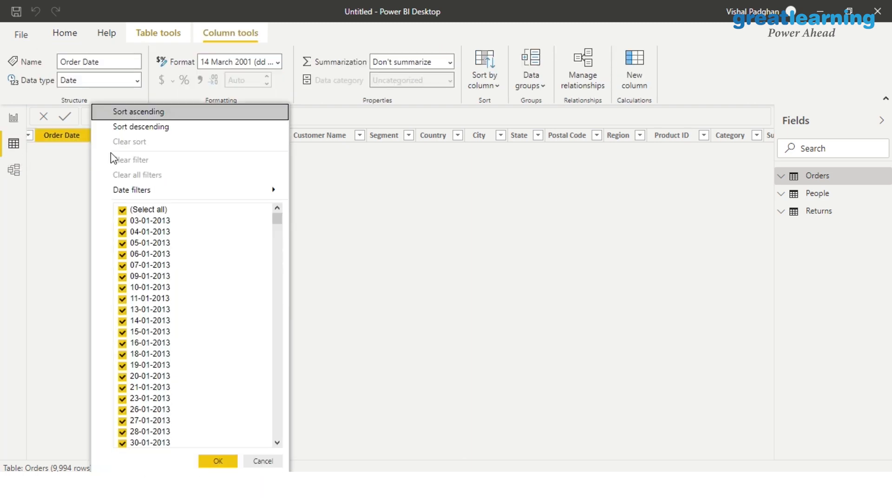
{"action": "left_click", "coordinate": [79, 150]}
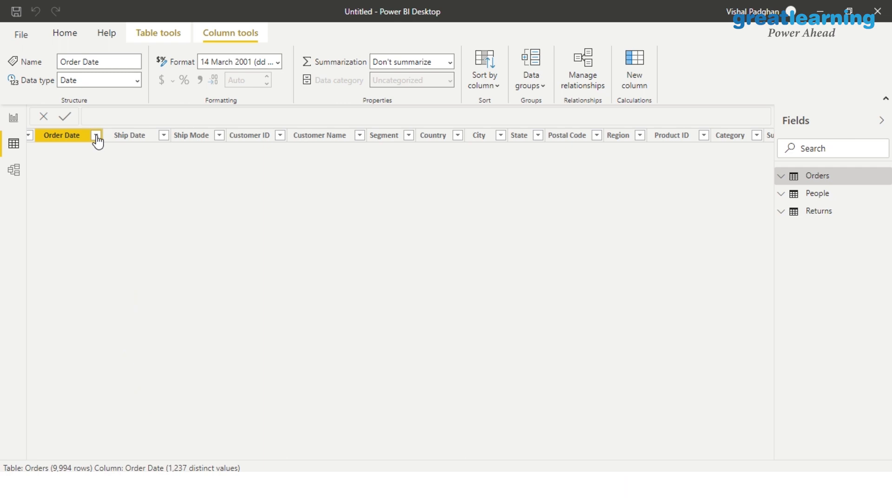
{"action": "left_click", "coordinate": [98, 138]}
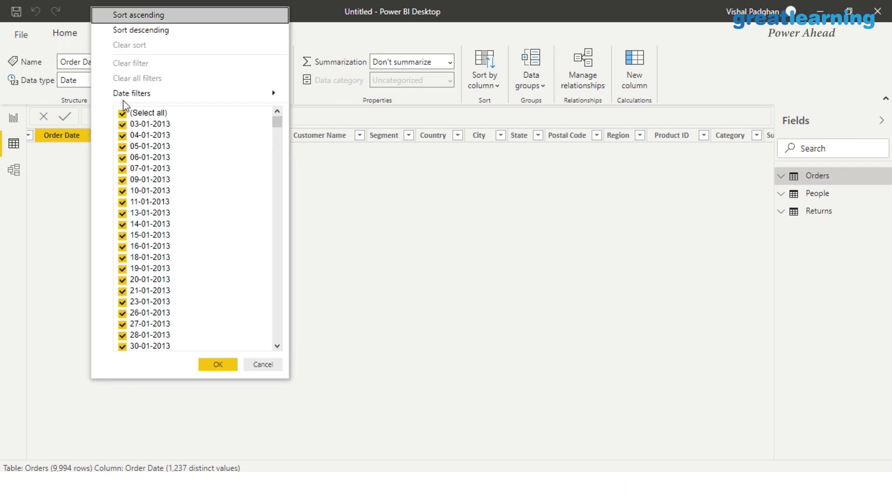
{"action": "left_click", "coordinate": [145, 30]}
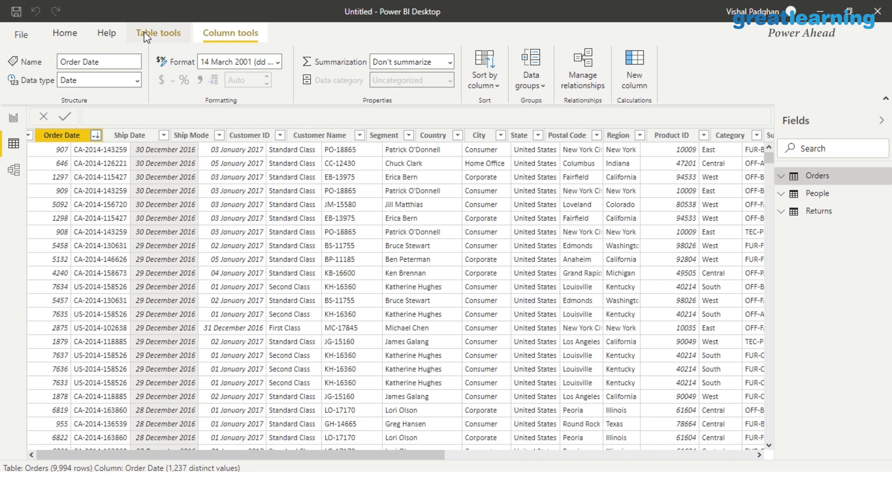
- Review the Order Date sort and filter options without changing them, and view the model diagram of all tables before returning to the report
{"action": "left_click", "coordinate": [109, 180]}
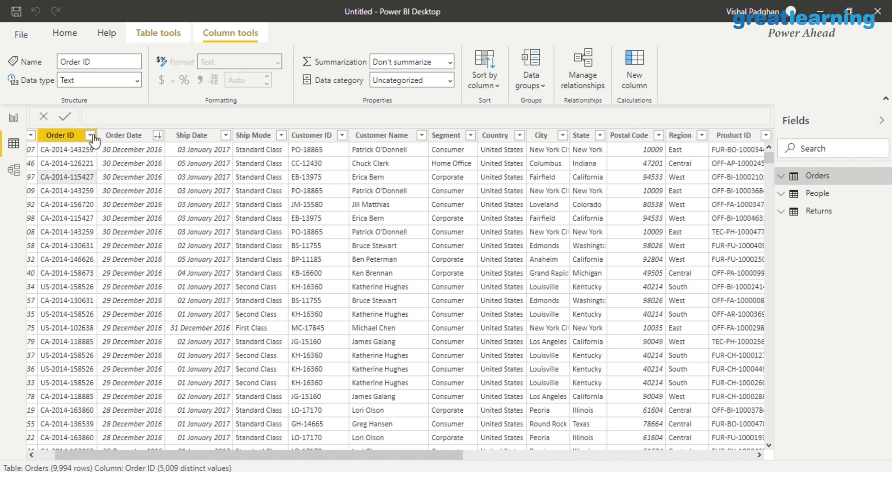
{"action": "left_click", "coordinate": [158, 136]}
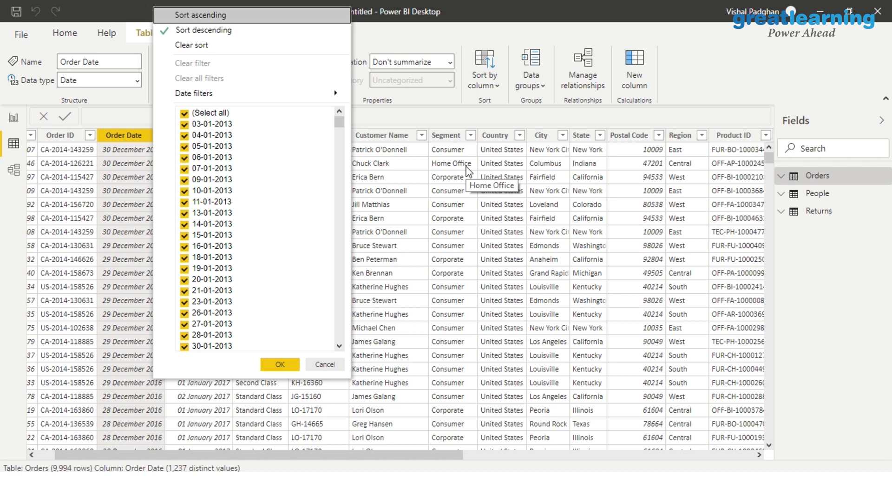
{"action": "left_click", "coordinate": [324, 364]}
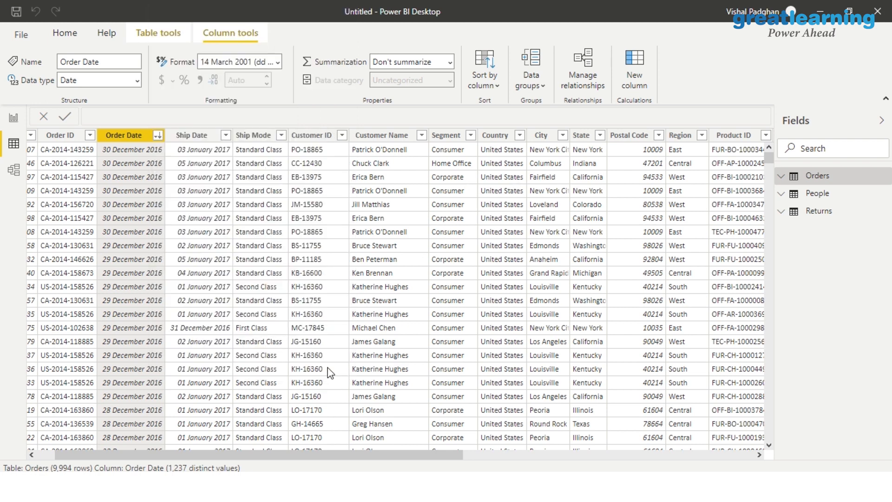
{"action": "left_click", "coordinate": [15, 169]}
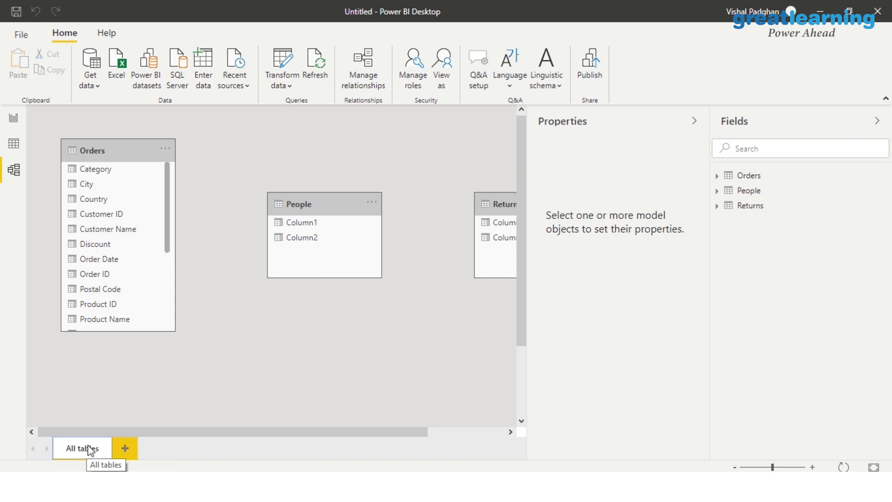
{"action": "left_click", "coordinate": [15, 119]}
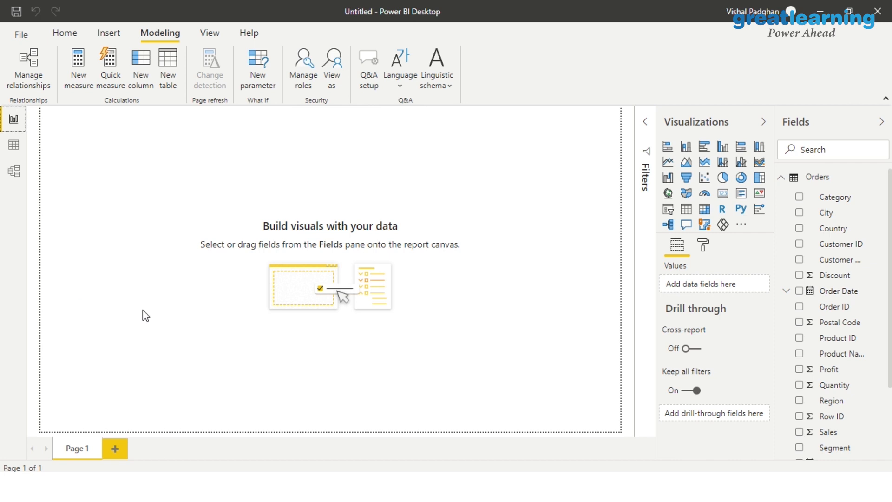
- Switch to Tableau and connect to the saved Sample - Superstore data source
{"action": "left_click", "coordinate": [525, 487]}
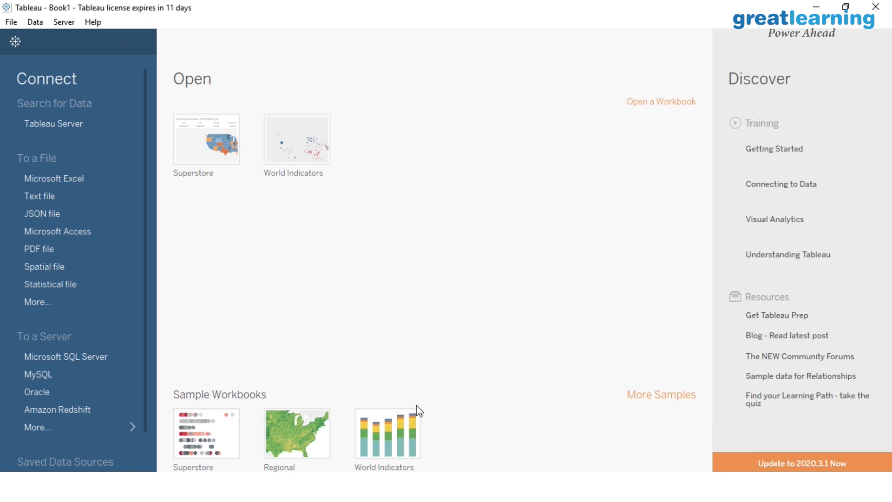
{"action": "left_click_drag", "start_coordinate": [145, 134], "coordinate": [155, 49]}
{"action": "left_click_drag", "start_coordinate": [145, 135], "coordinate": [143, 200]}
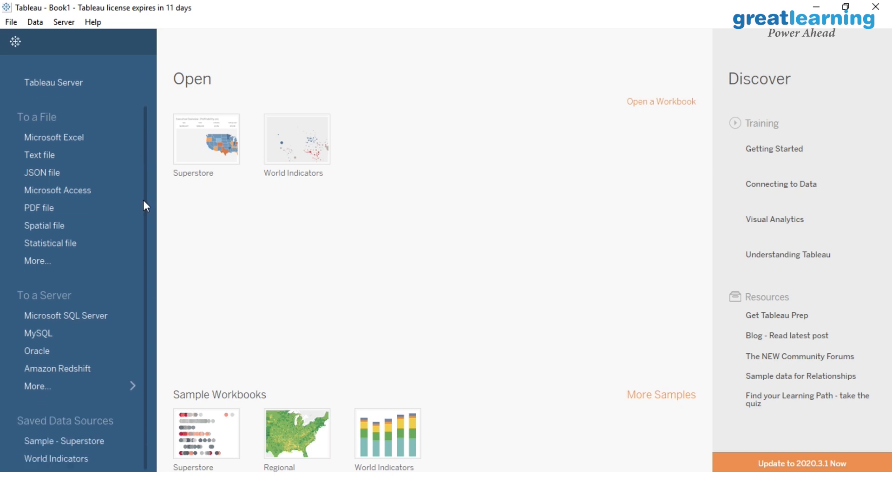
{"action": "left_click", "coordinate": [51, 443]}
{"action": "left_click", "coordinate": [53, 449]}
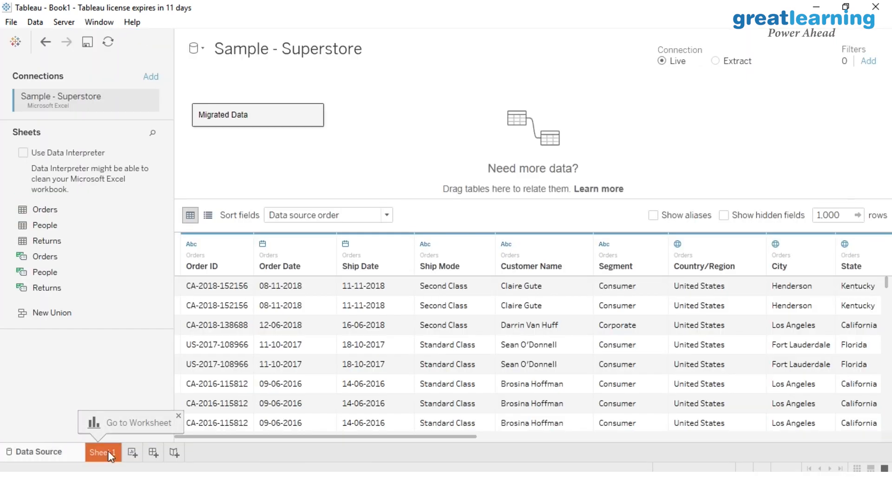
- Open Sheet 1 and examine its data fields and the chart types offered by Show Me
{"action": "left_click", "coordinate": [106, 451]}
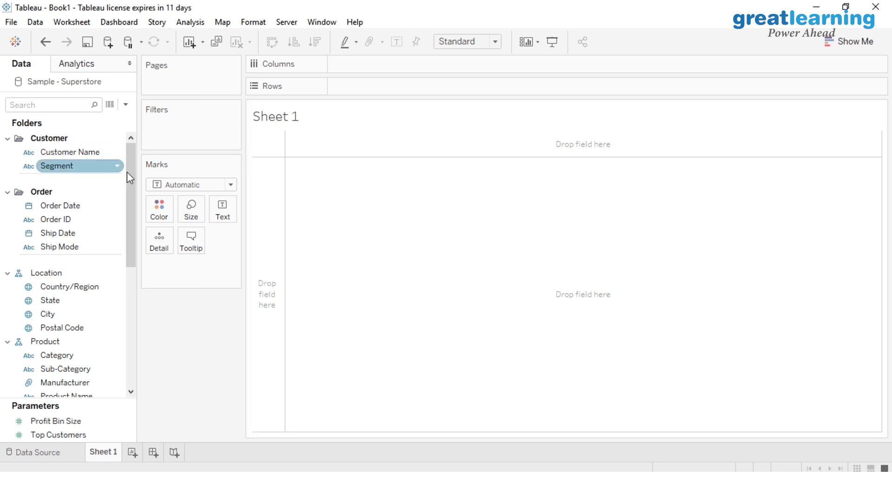
{"action": "left_click_drag", "start_coordinate": [133, 172], "coordinate": [155, 104]}
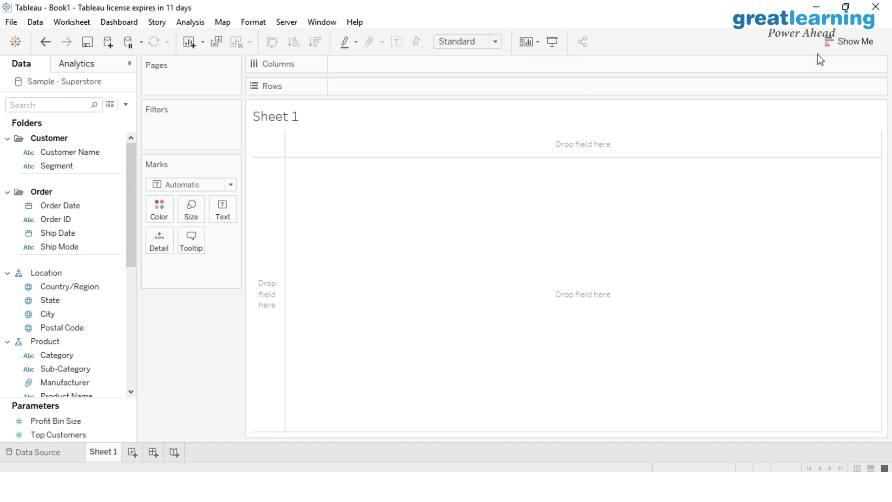
{"action": "left_click", "coordinate": [845, 44]}
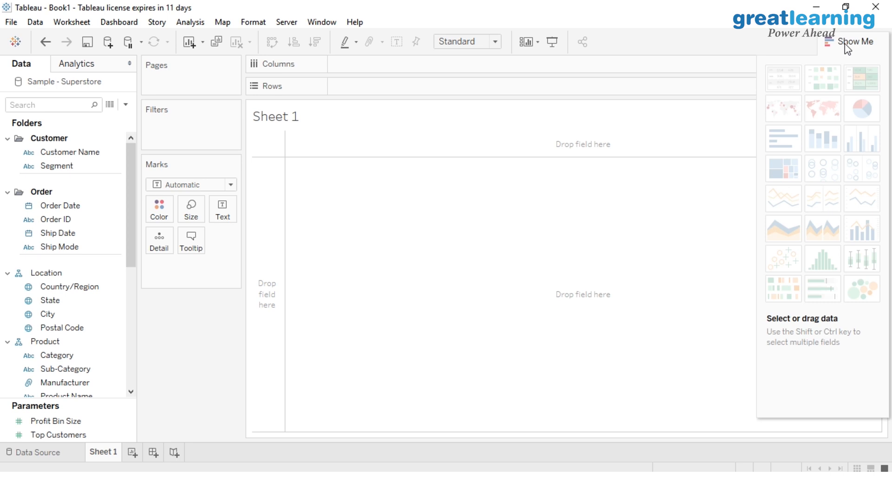
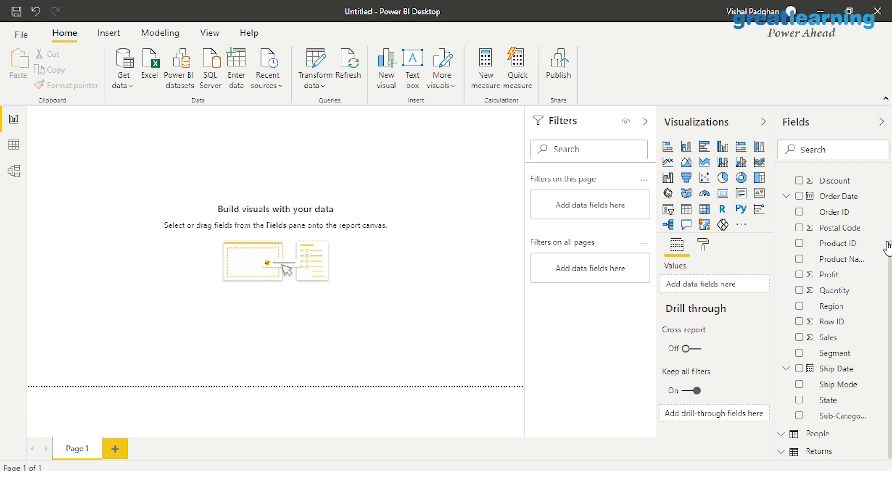
- Examine the Orders fields and browse the table's columns and rows in Power BI's data view, returning to the report view
{"action": "left_click_drag", "start_coordinate": [890, 288], "coordinate": [891, 330]}
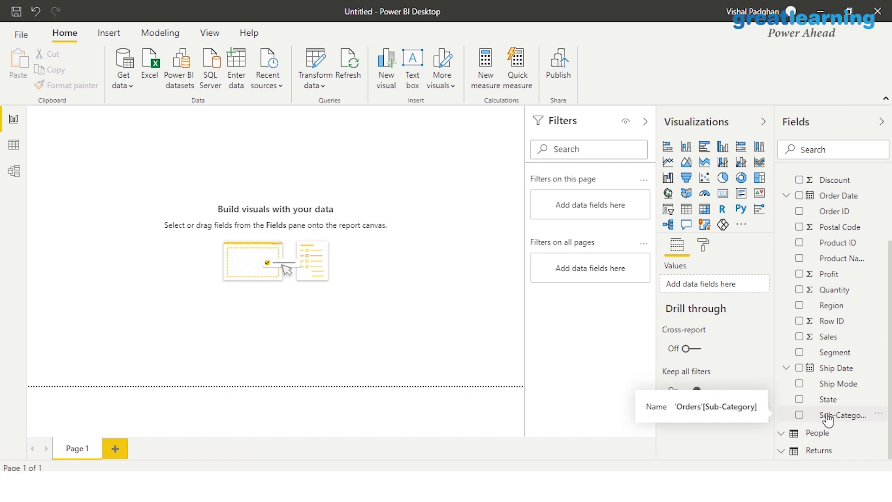
{"action": "left_click", "coordinate": [6, 148]}
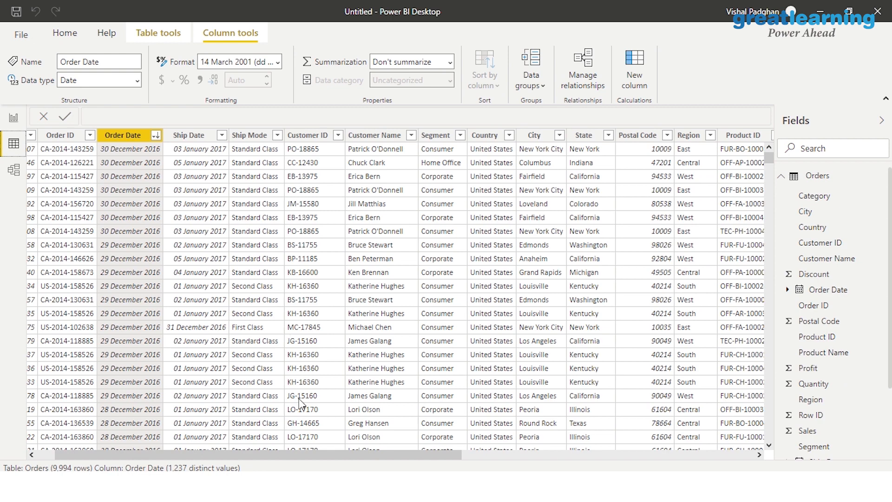
{"action": "left_click_drag", "start_coordinate": [307, 451], "coordinate": [507, 466]}
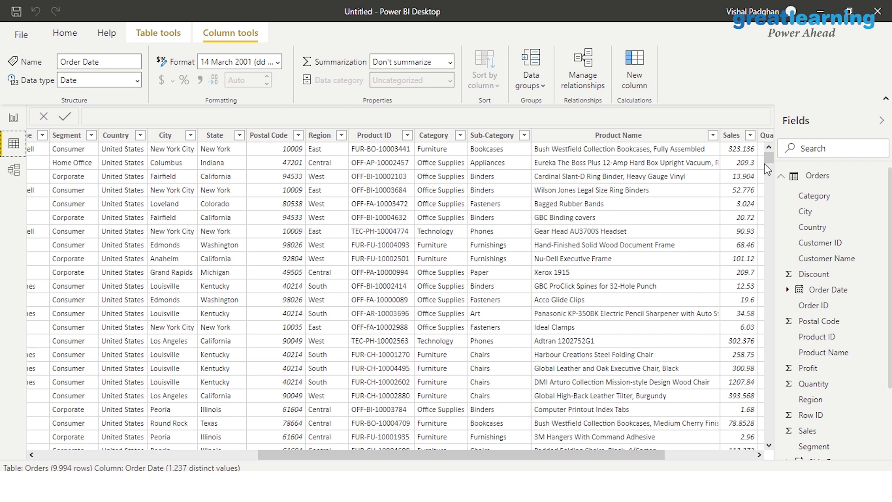
{"action": "left_click_drag", "start_coordinate": [765, 159], "coordinate": [779, 466]}
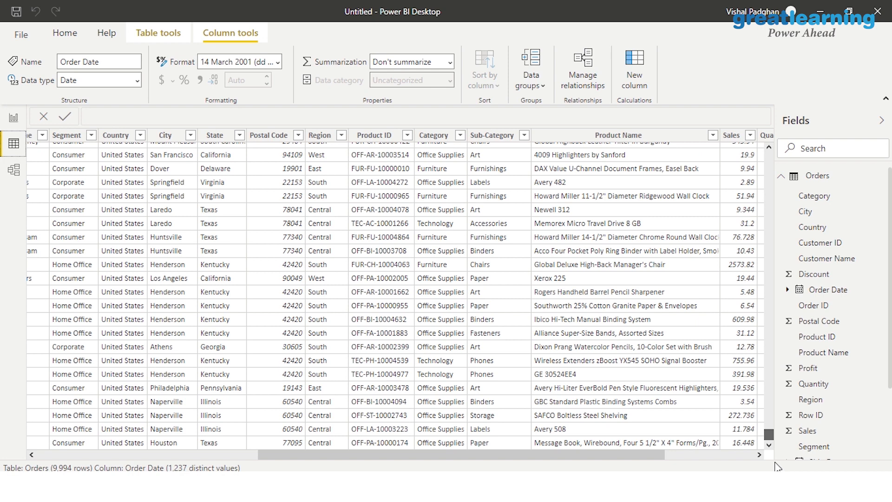
{"action": "left_click_drag", "start_coordinate": [775, 462], "coordinate": [737, 141]}
{"action": "left_click", "coordinate": [13, 120]}
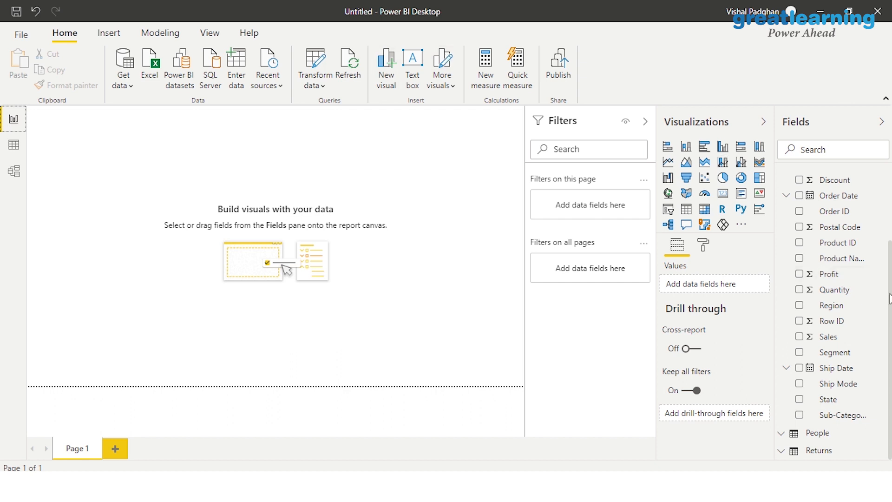
- Create a new measure in the Orders table from the Sub-Category field and name it SubcategoryCount
{"action": "right_click", "coordinate": [837, 420]}
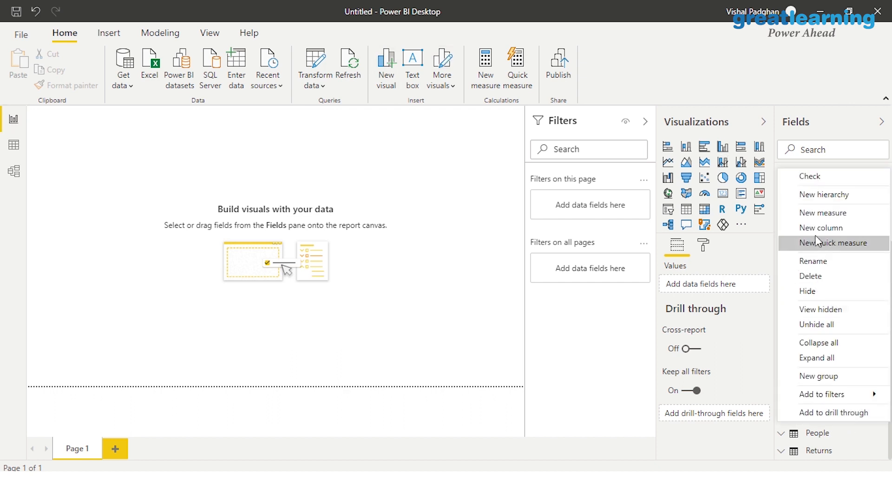
{"action": "left_click", "coordinate": [811, 214]}
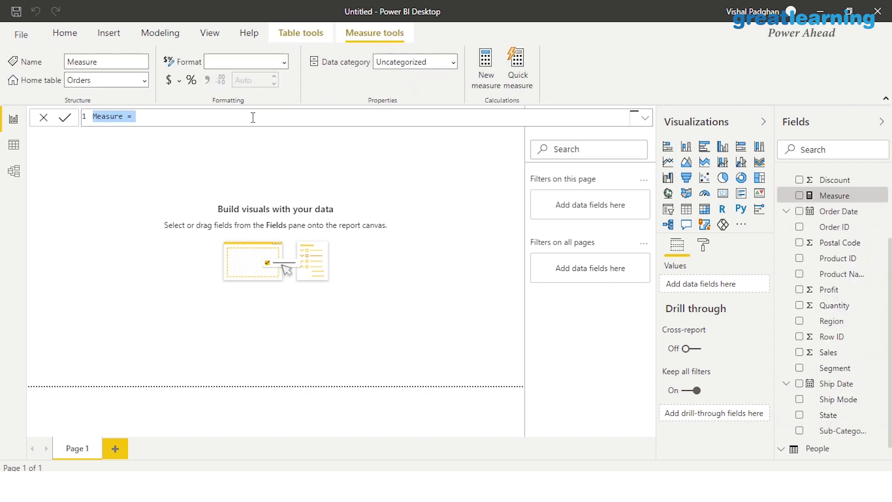
{"action": "left_click", "coordinate": [253, 117]}
{"action": "key", "text": "Right"}
{"action": "key", "text": "Right"}
{"action": "key", "text": "Right"}
{"action": "key", "text": "Right"}
{"action": "key", "text": "Right"}
{"action": "key", "text": "Right"}
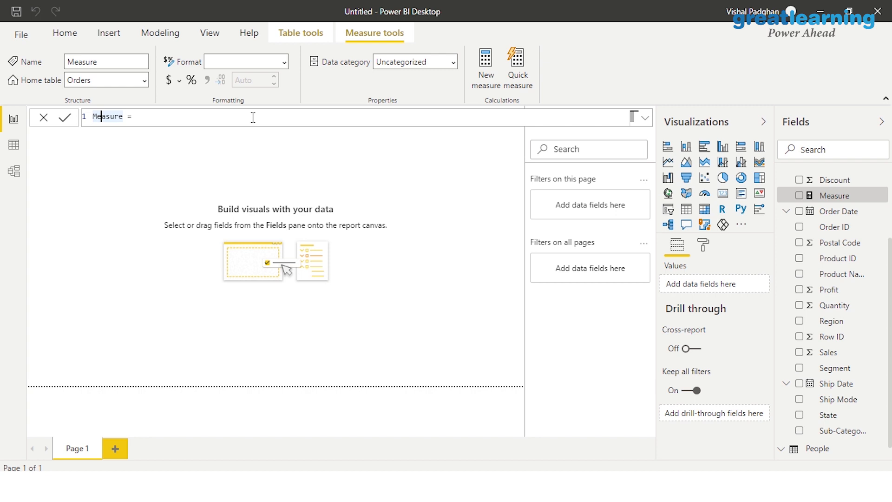
{"action": "key", "text": "BackSpace"}
{"action": "key", "text": "BackSpace"}
{"action": "key", "text": "BackSpace"}
{"action": "key", "text": "BackSpace"}
{"action": "key", "text": "BackSpace"}
{"action": "key", "text": "BackSpace"}
{"action": "key", "text": "BackSpace"}
{"action": "type", "text": "SubcategoryCount"}
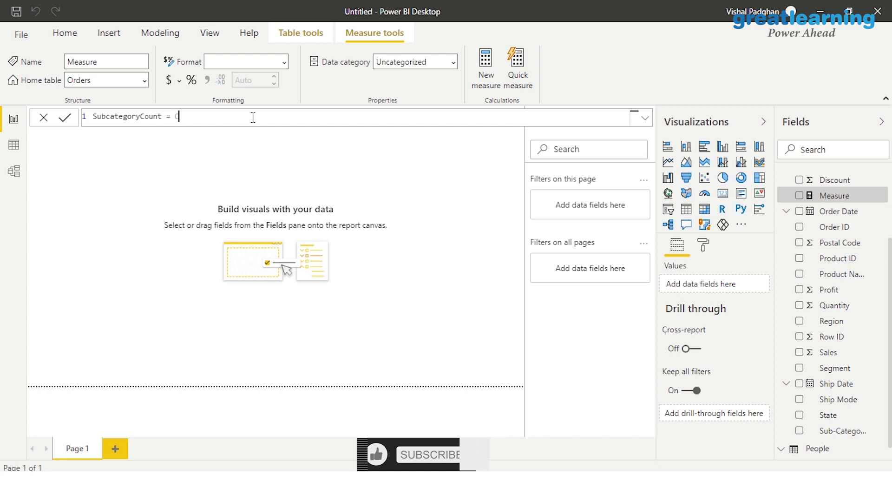
{"action": "type", "text": "Cou"}
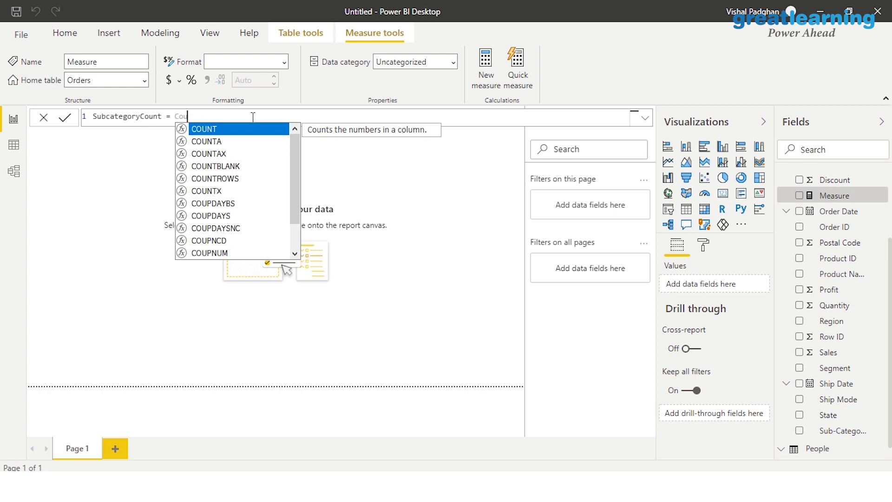
{"action": "key", "text": "BackSpace"}
{"action": "key", "text": "BackSpace"}
{"action": "key", "text": "BackSpace"}
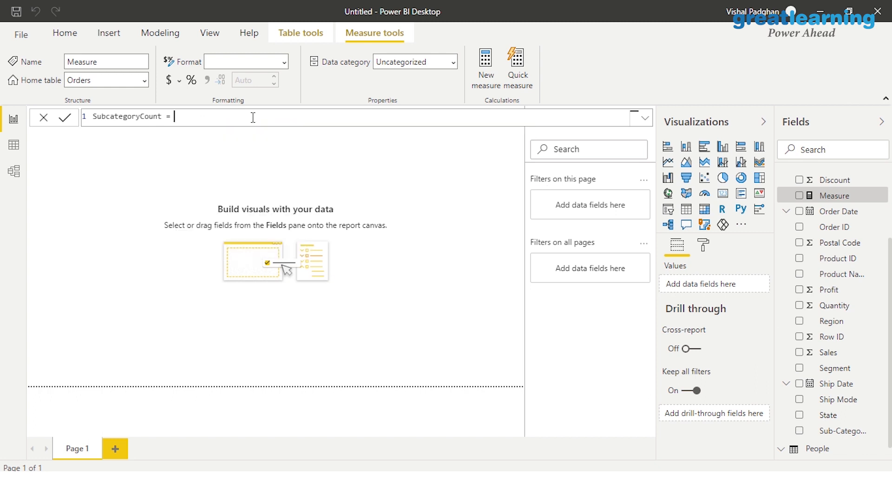
{"action": "type", "text": "S"}
{"action": "type", "text": "um"}
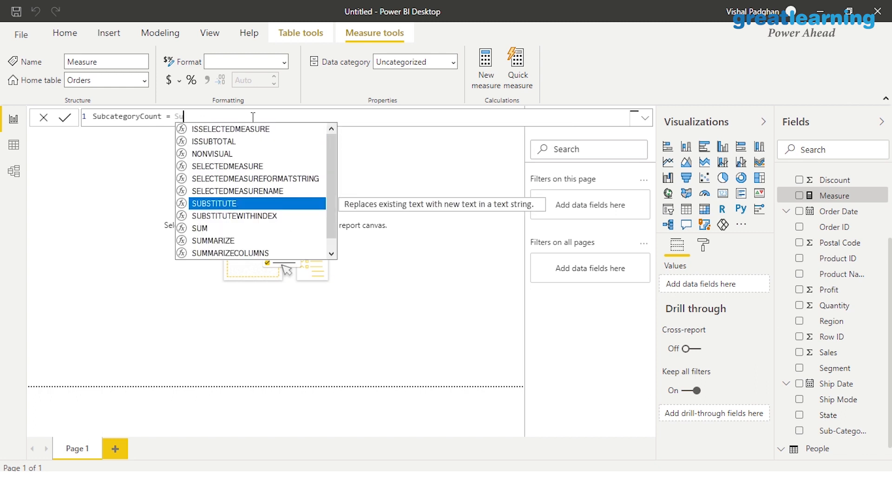
{"action": "key", "text": "BackSpace"}
{"action": "key", "text": "BackSpace"}
{"action": "key", "text": "BackSpace"}
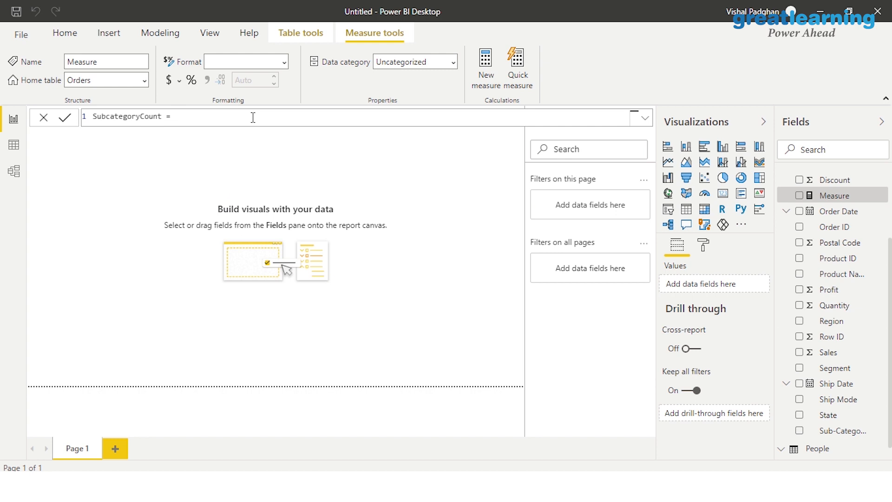
- Define the SubcategoryCount measure as COUNT(Orders[Sub-Category]) and commit the formula
{"action": "type", "text": "Coun"}
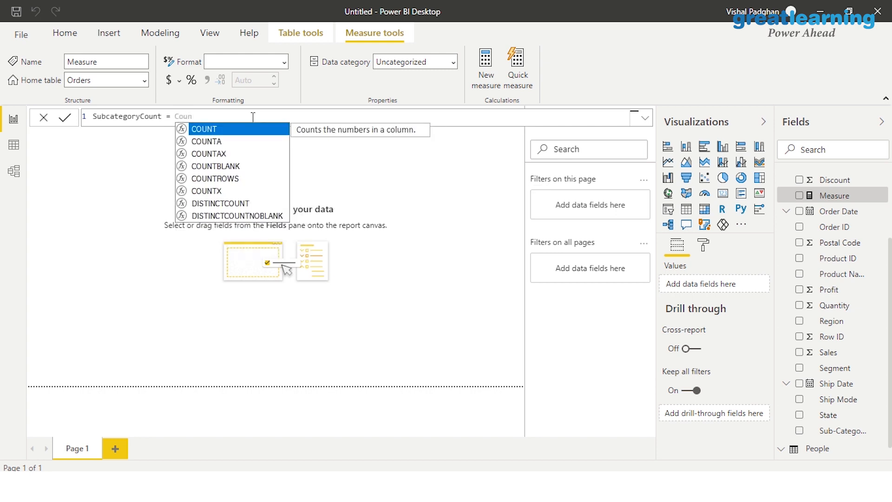
{"action": "left_click", "coordinate": [236, 132]}
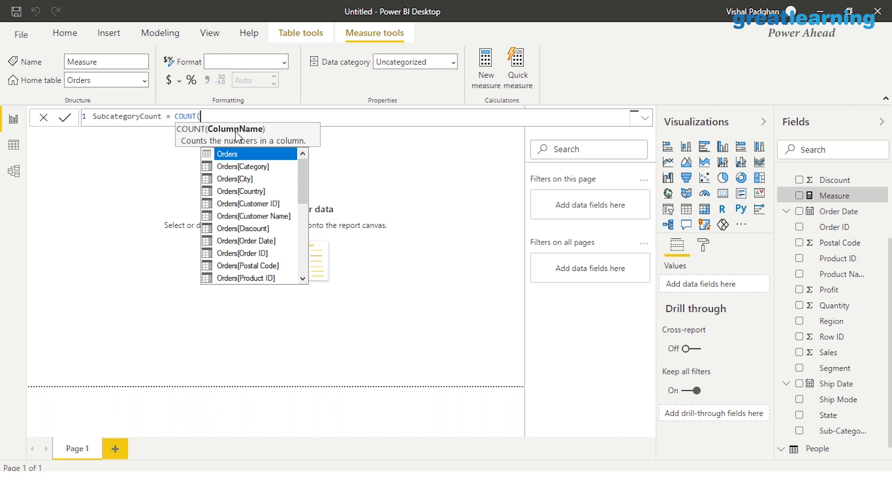
{"action": "type", "text": "Sub"}
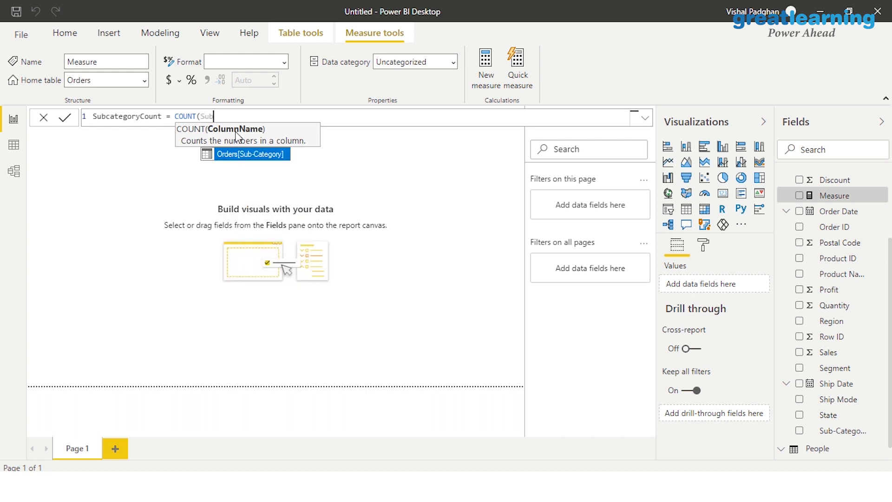
{"action": "left_click", "coordinate": [226, 156]}
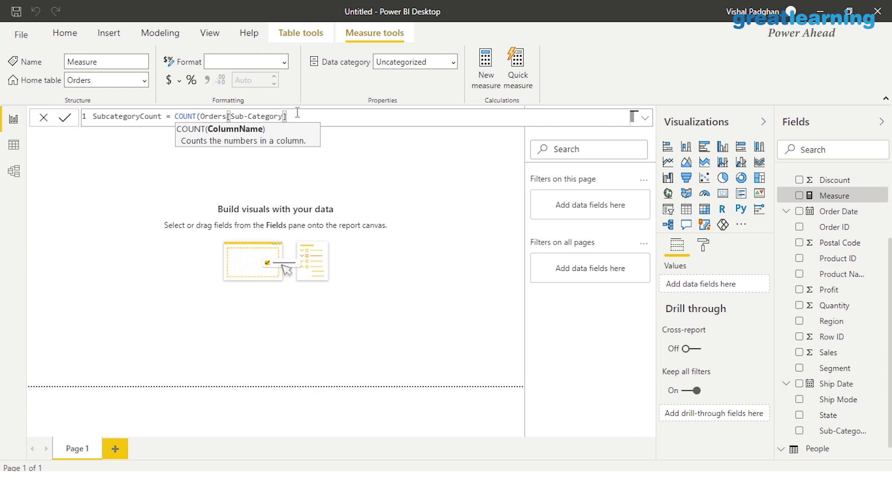
{"action": "type", "text": ")"}
{"action": "key", "text": "Return"}
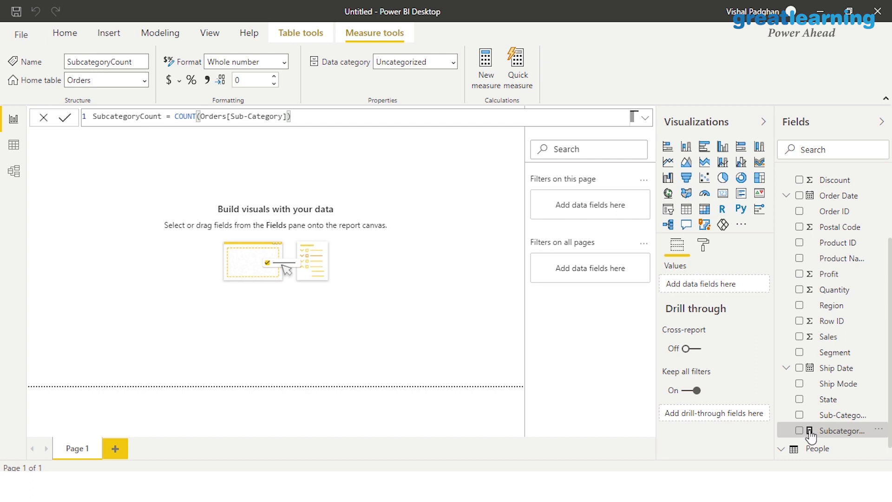
- Show SubcategoryCount as a card on the report page, move it slightly upward, and compare it with the Orders table in data view
{"action": "left_click_drag", "start_coordinate": [825, 436], "coordinate": [237, 280]}
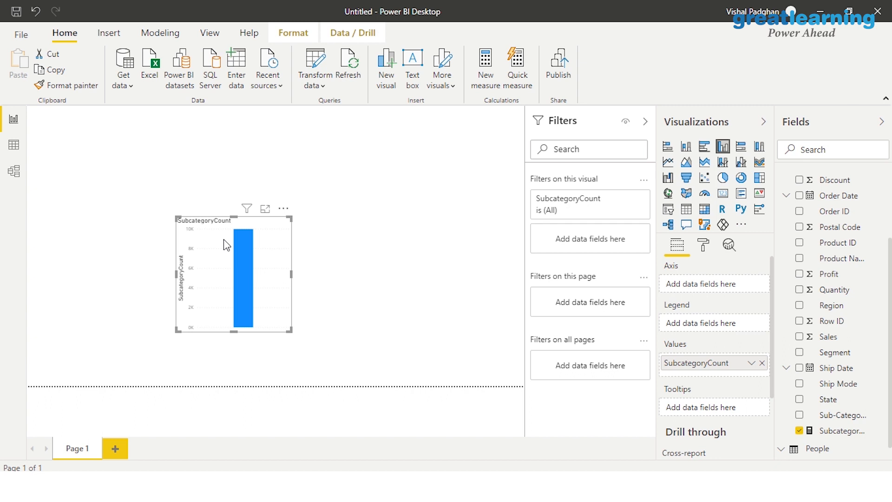
{"action": "left_click", "coordinate": [724, 203]}
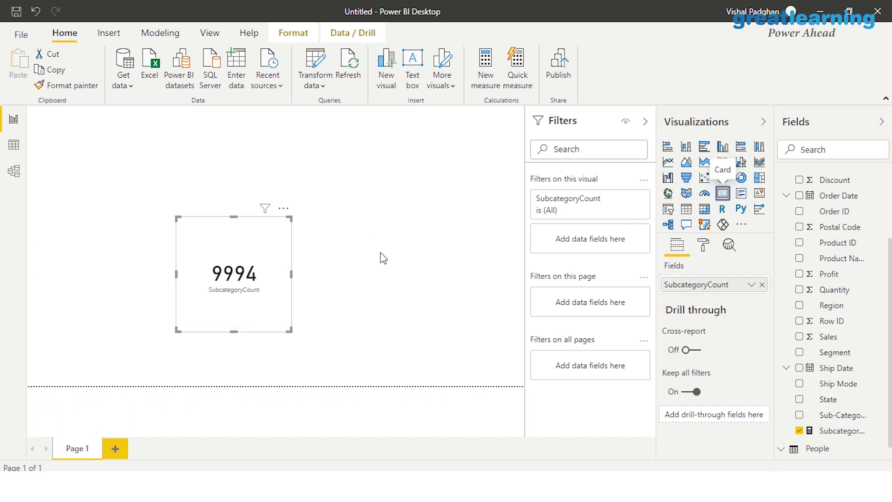
{"action": "left_click_drag", "start_coordinate": [188, 269], "coordinate": [193, 243]}
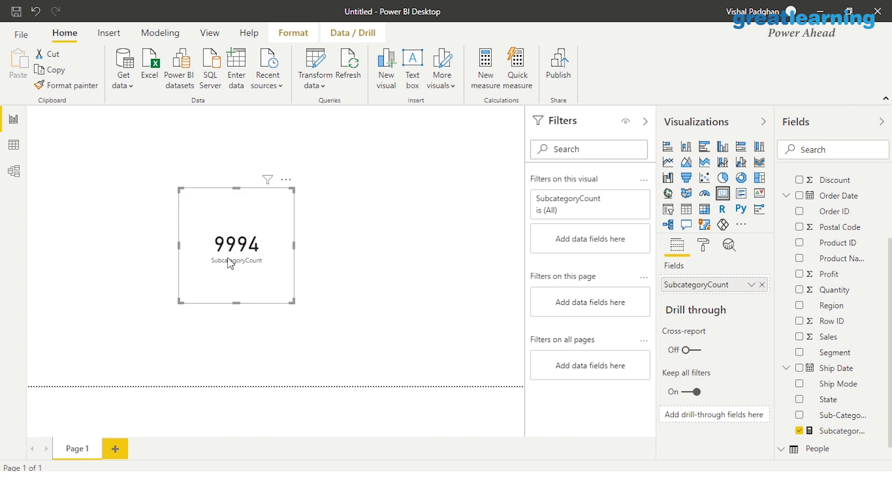
{"action": "mouse_move", "coordinate": [228, 254]}
{"action": "left_click", "coordinate": [13, 144]}
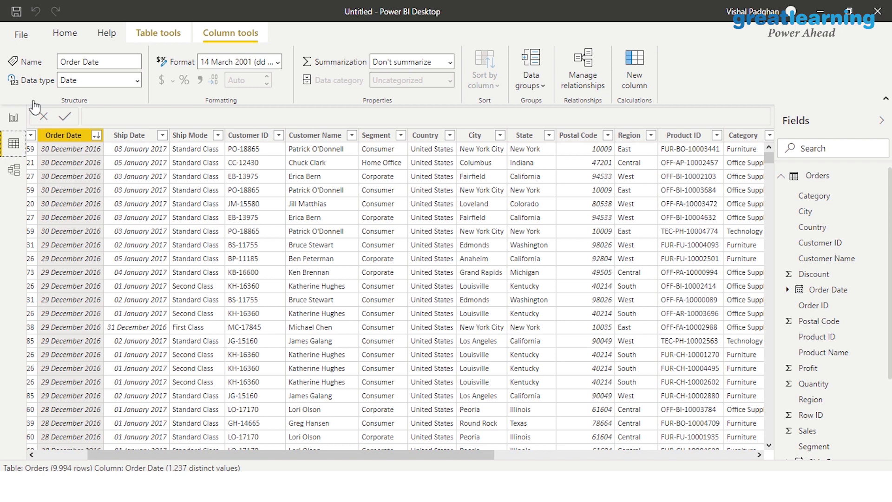
{"action": "left_click", "coordinate": [14, 120]}
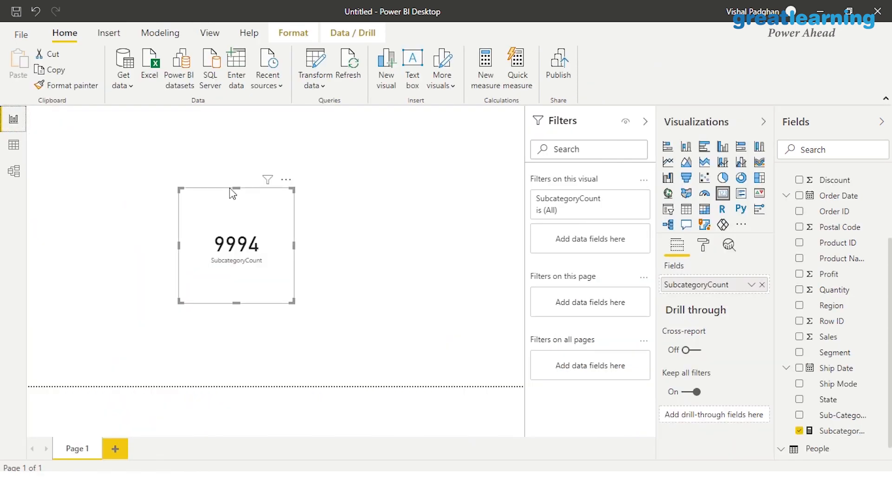
- Delete the SubcategoryCount measure from the Orders table and remove all visuals based on it from the report page
{"action": "left_click", "coordinate": [286, 180]}
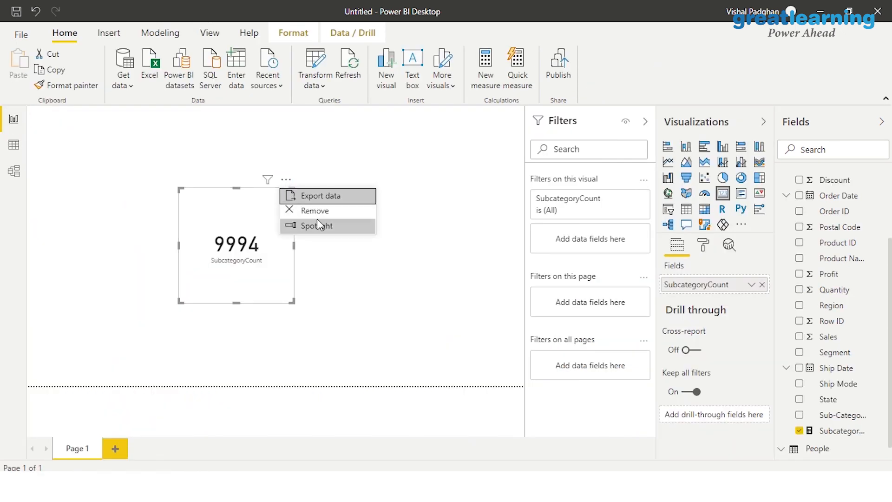
{"action": "left_click", "coordinate": [316, 213]}
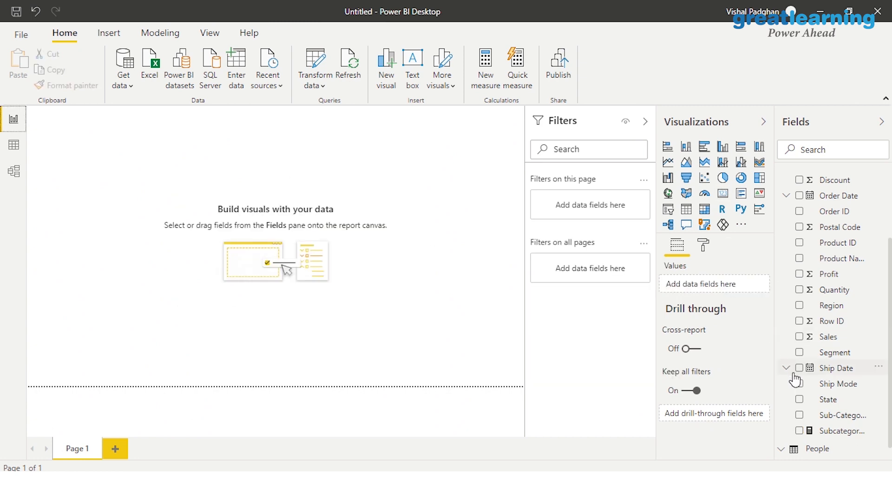
{"action": "left_click", "coordinate": [799, 431]}
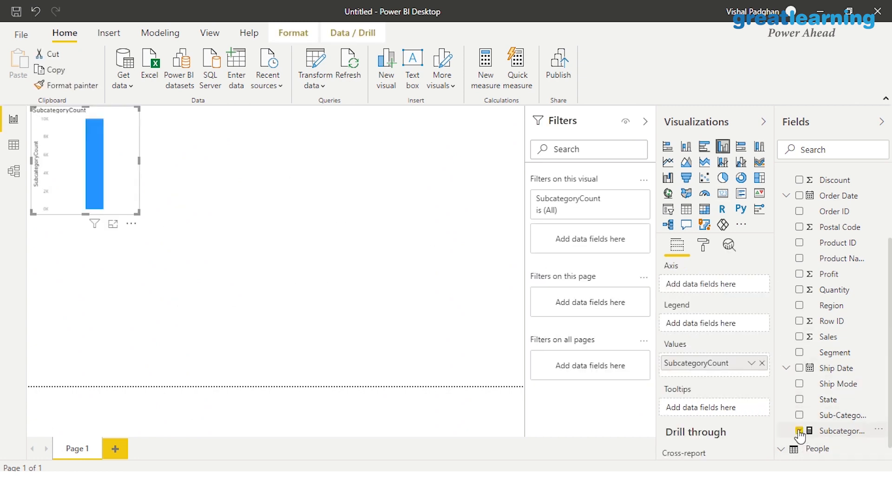
{"action": "right_click", "coordinate": [798, 430]}
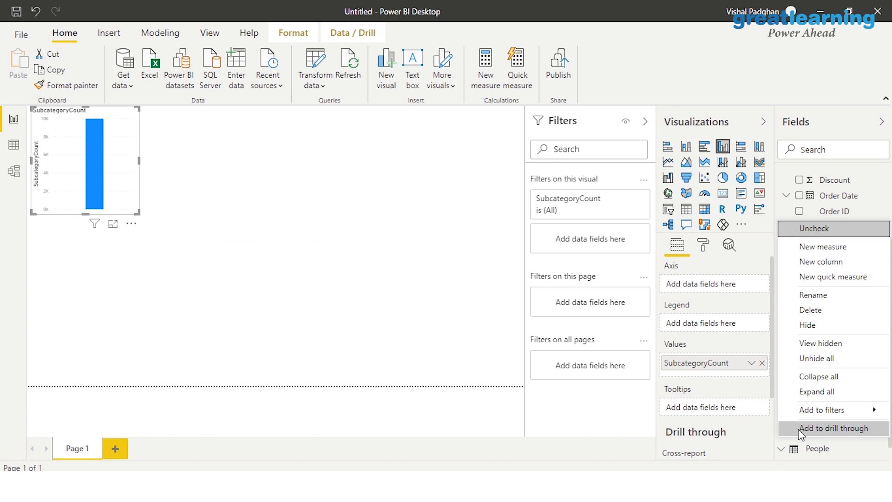
{"action": "left_click", "coordinate": [811, 310]}
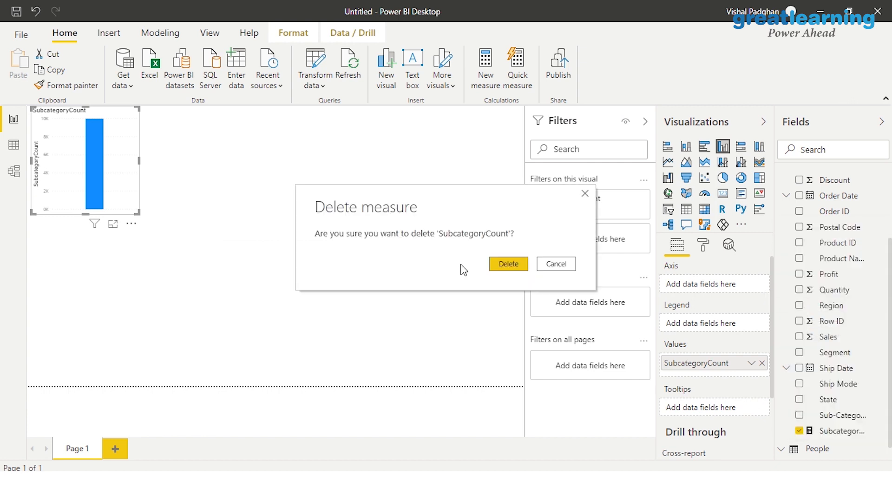
{"action": "left_click", "coordinate": [496, 267]}
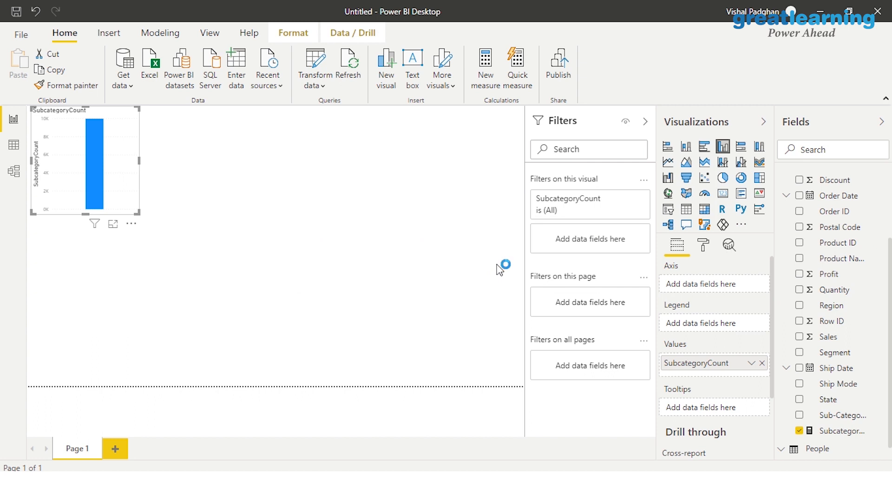
{"action": "left_click", "coordinate": [132, 226]}
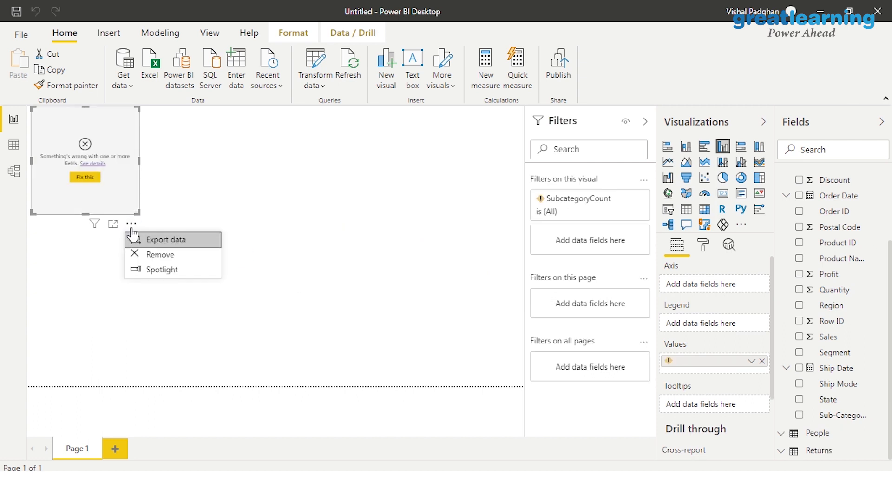
{"action": "left_click", "coordinate": [155, 260]}
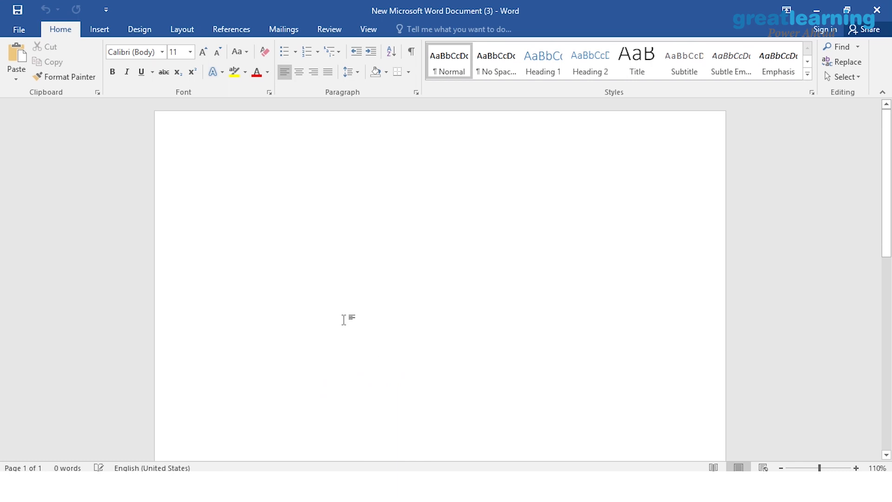
- In the blank Word document, write the heading "Types Visuals or Charts we can create," with "Bar Graph" on the line below
{"action": "type", "text": "Types "}
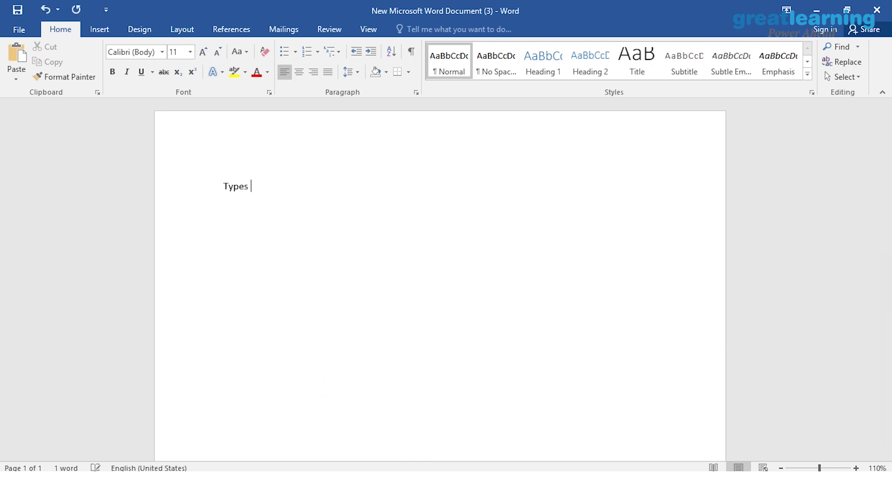
{"action": "type", "text": "Visuals"}
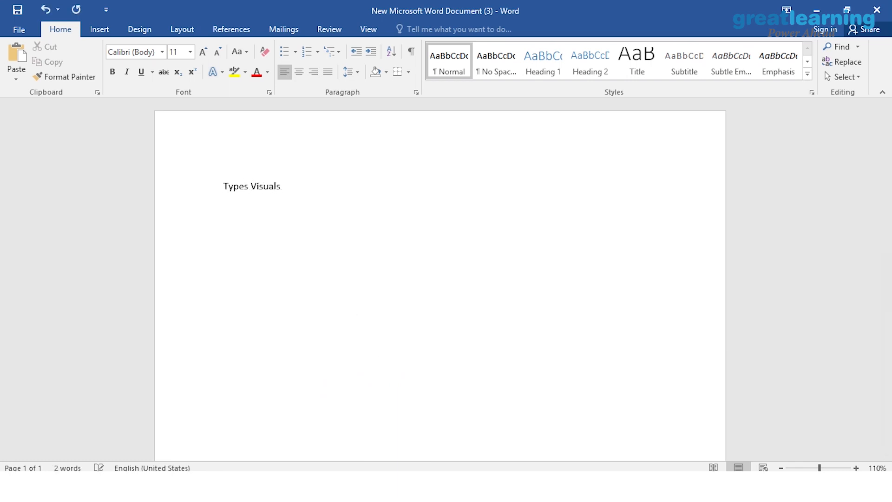
{"action": "type", "text": " or Charts we can create,"}
{"action": "key", "text": "Return"}
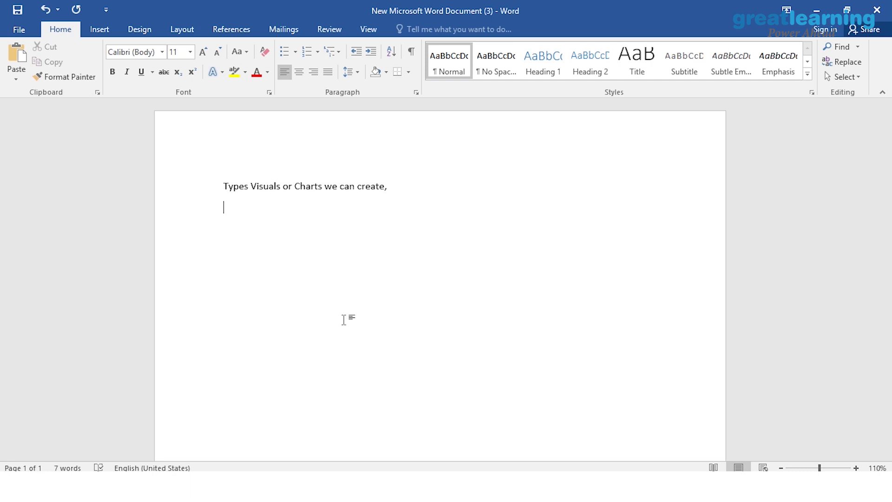
{"action": "type", "text": "Bar Graph"}
- Switch to Power BI, add a column chart of Profit to the report page, and enlarge it slightly
{"action": "key", "text": "alt+Tab"}
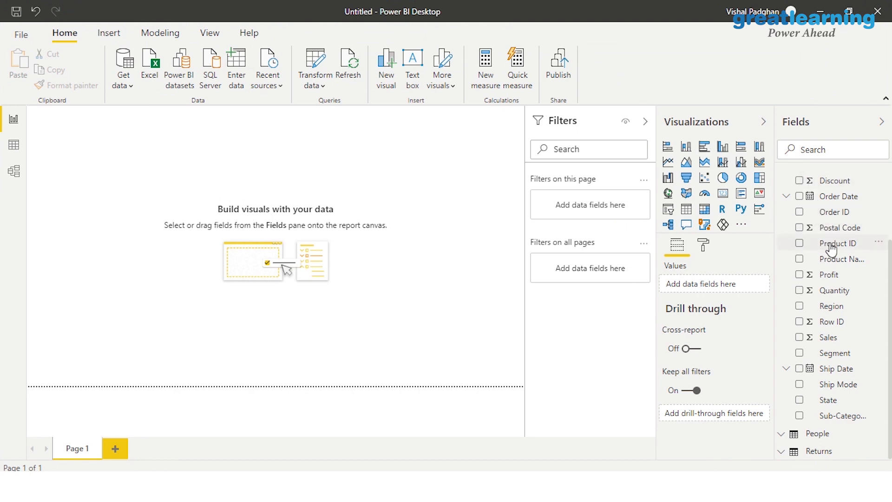
{"action": "left_click", "coordinate": [829, 276]}
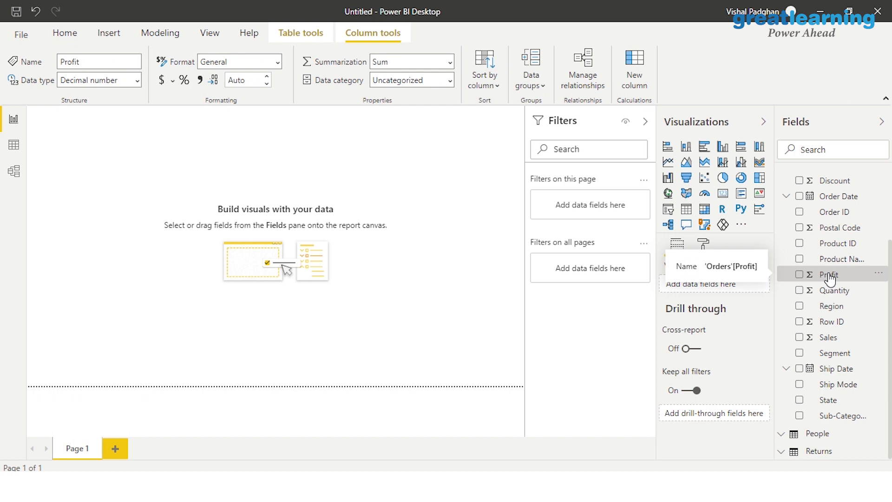
{"action": "left_click", "coordinate": [801, 275]}
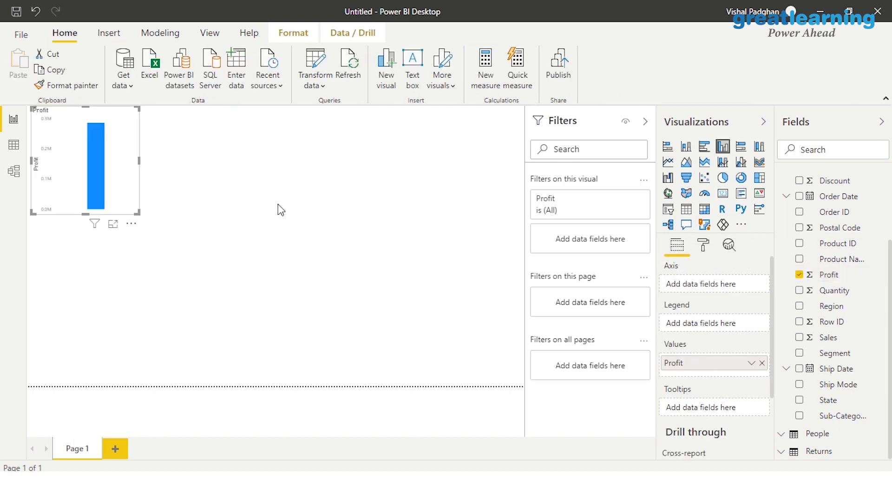
{"action": "left_click_drag", "start_coordinate": [137, 212], "coordinate": [172, 252]}
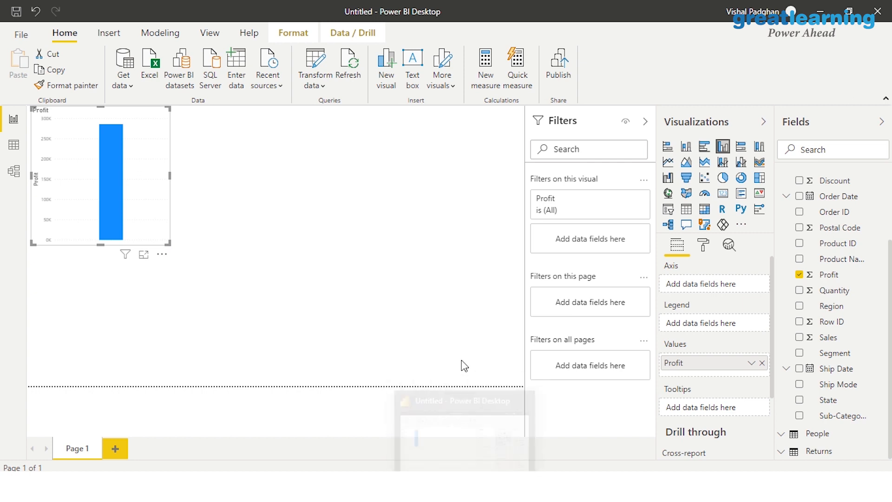
- Switch to the Word document and add "Pie Chart" on a new line below "Bar Graph"
{"action": "key", "text": "alt+Tab"}
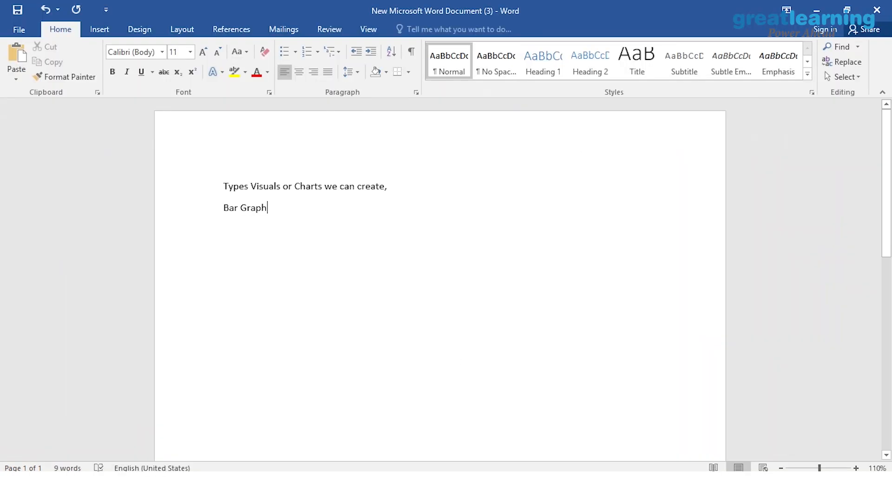
{"action": "key", "text": "Return"}
{"action": "type", "text": "P"}
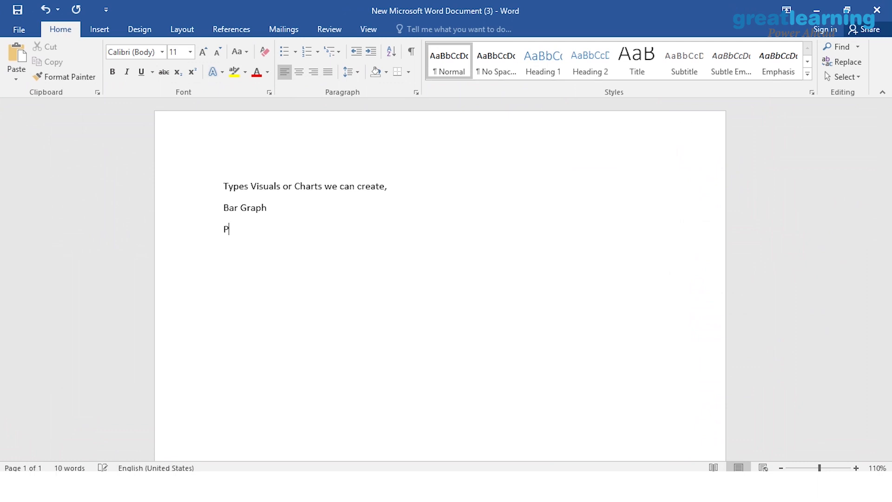
{"action": "type", "text": "ie Chart"}
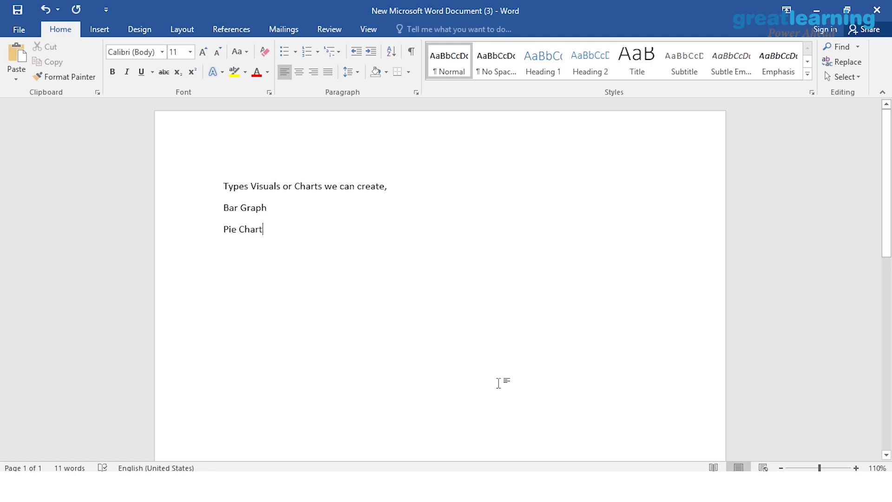
- Back in Power BI, convert the Profit chart to a pie chart split by Sub-Category, and remove it after viewing
{"action": "left_click", "coordinate": [478, 486]}
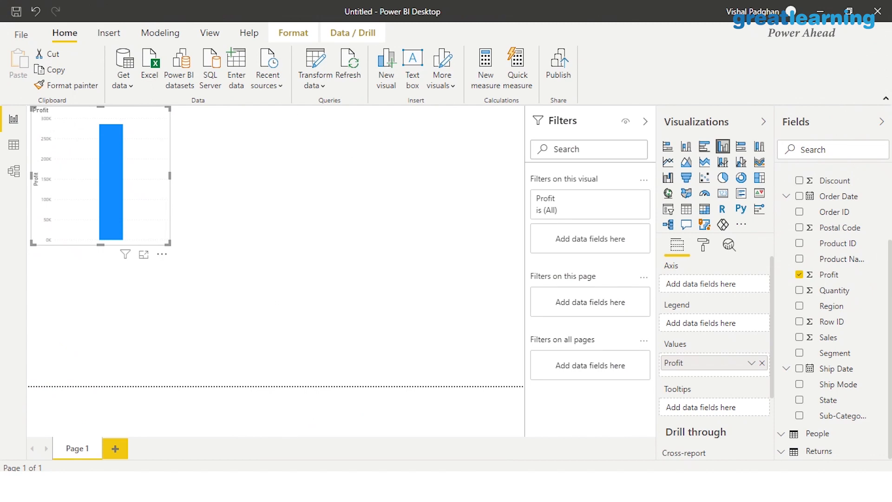
{"action": "left_click", "coordinate": [723, 178]}
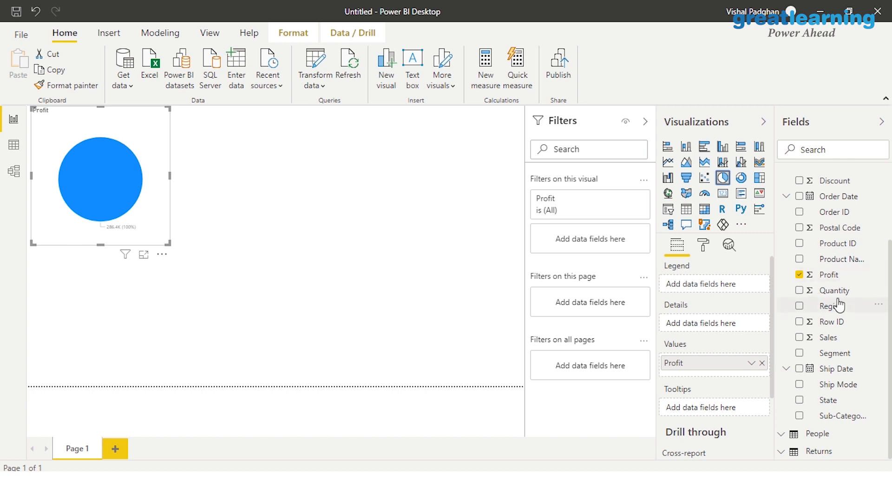
{"action": "left_click_drag", "start_coordinate": [836, 416], "coordinate": [132, 192]}
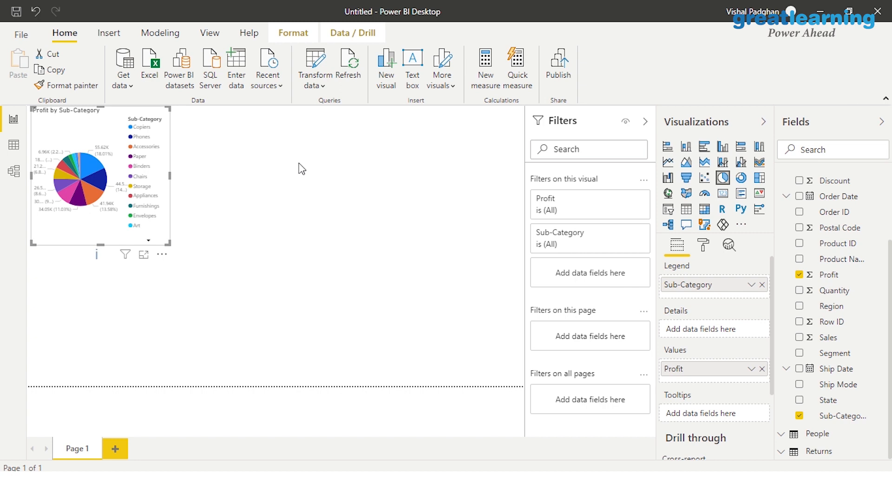
{"action": "left_click", "coordinate": [160, 255]}
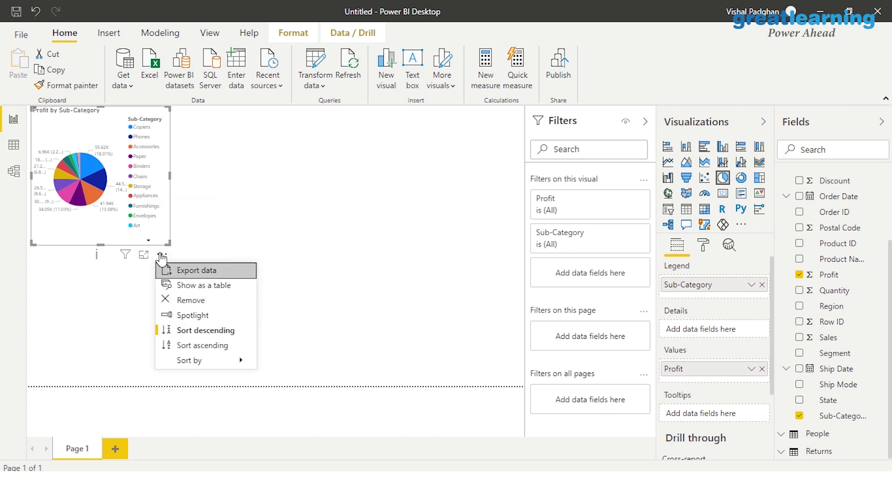
{"action": "left_click", "coordinate": [184, 301]}
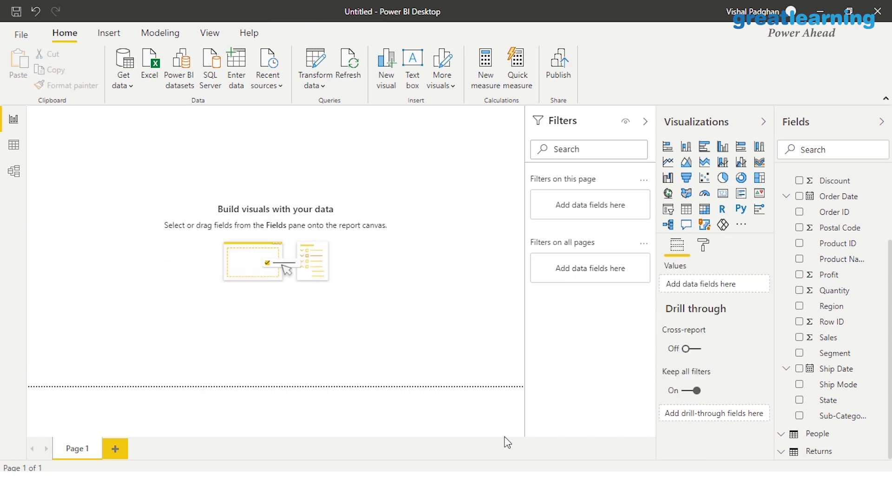
- Switch to the Word document and add "Line Graph" on a new line below "Pie Chart"
{"action": "left_click", "coordinate": [561, 484]}
{"action": "key", "text": "Return"}
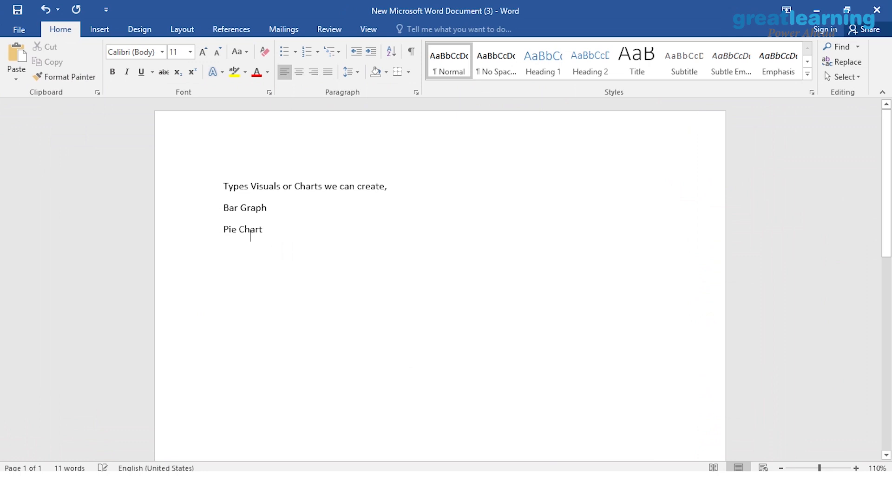
{"action": "type", "text": "Line "}
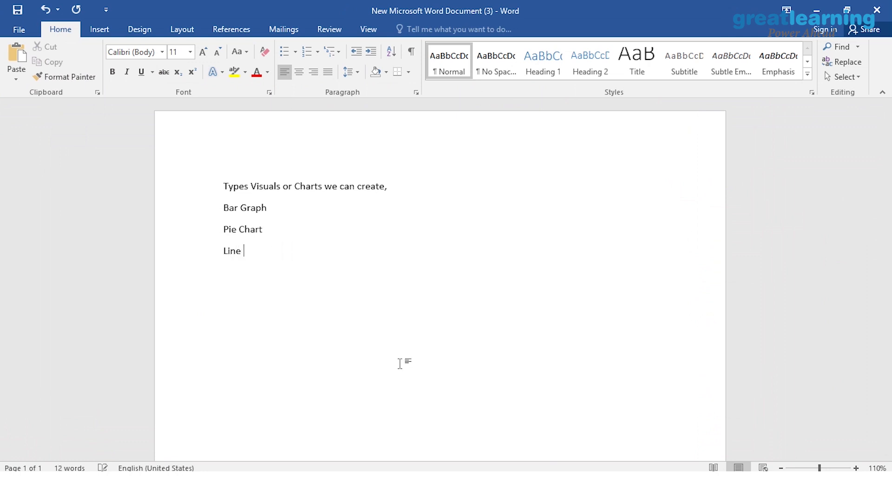
{"action": "type", "text": "Graph"}
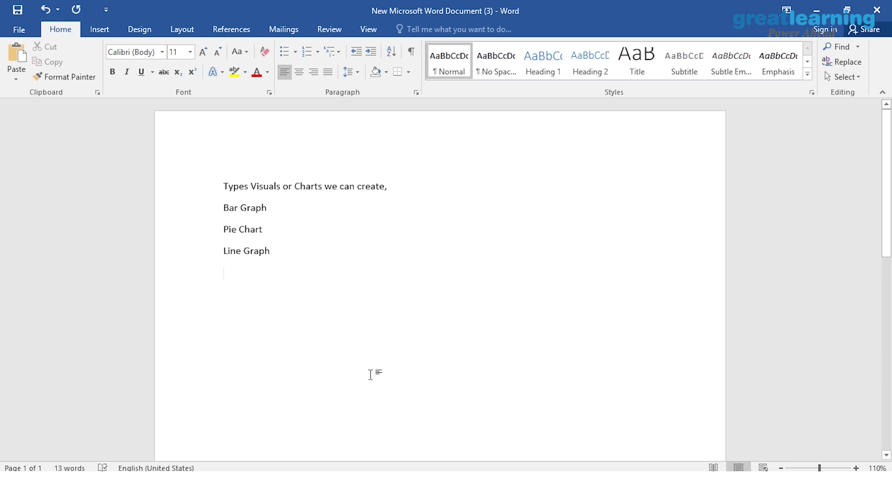
{"action": "key", "text": "Return"}
- Back in Power BI, chart Profit by Order Date on the report page and convert it to a line chart
{"action": "mouse_move", "coordinate": [465, 486]}
{"action": "left_click", "coordinate": [442, 425]}
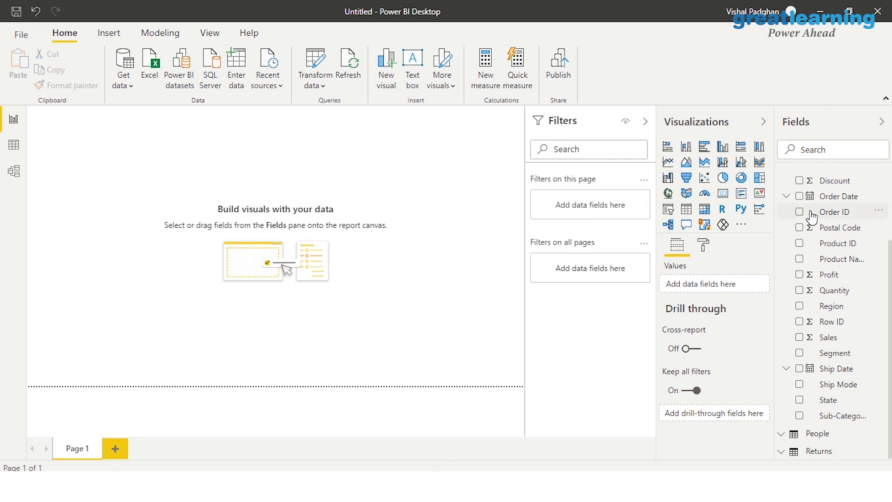
{"action": "left_click_drag", "start_coordinate": [833, 204], "coordinate": [241, 205]}
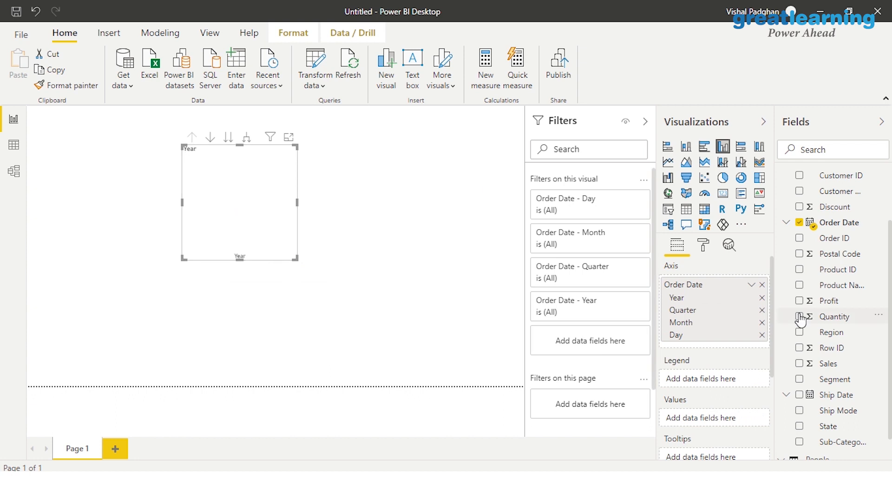
{"action": "left_click_drag", "start_coordinate": [806, 302], "coordinate": [235, 205]}
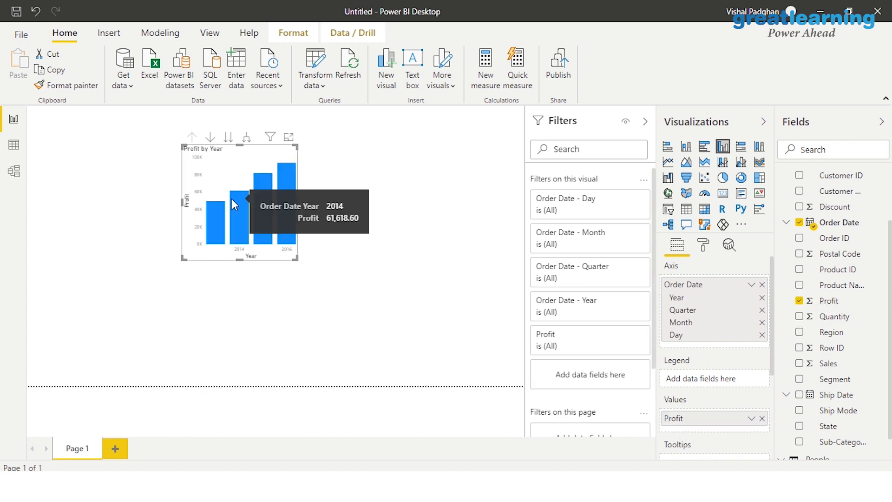
{"action": "left_click", "coordinate": [668, 162]}
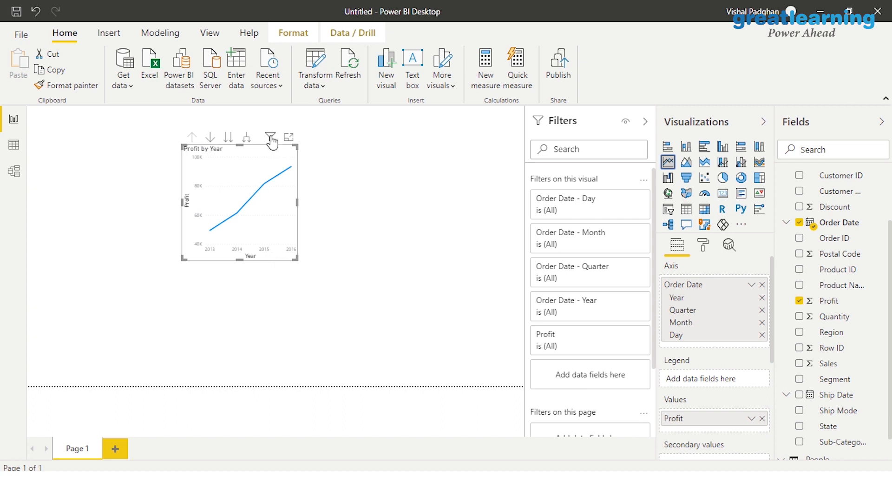
{"action": "right_click", "coordinate": [236, 234]}
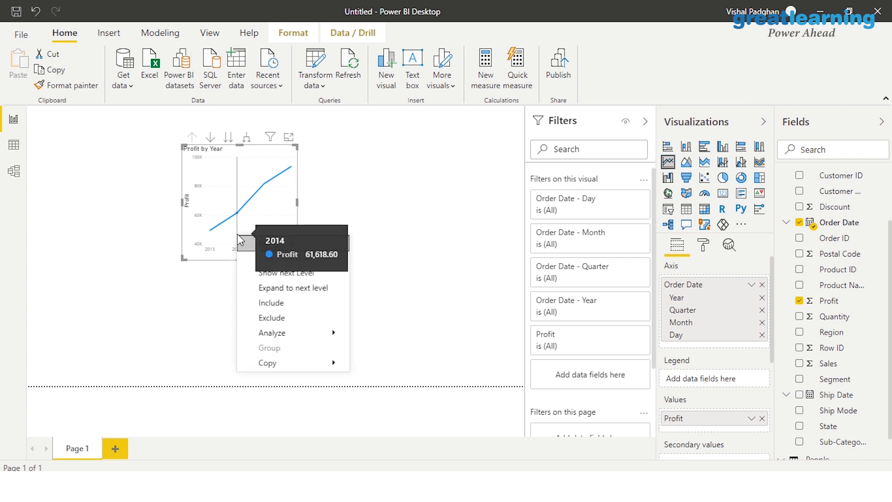
{"action": "left_click", "coordinate": [188, 289]}
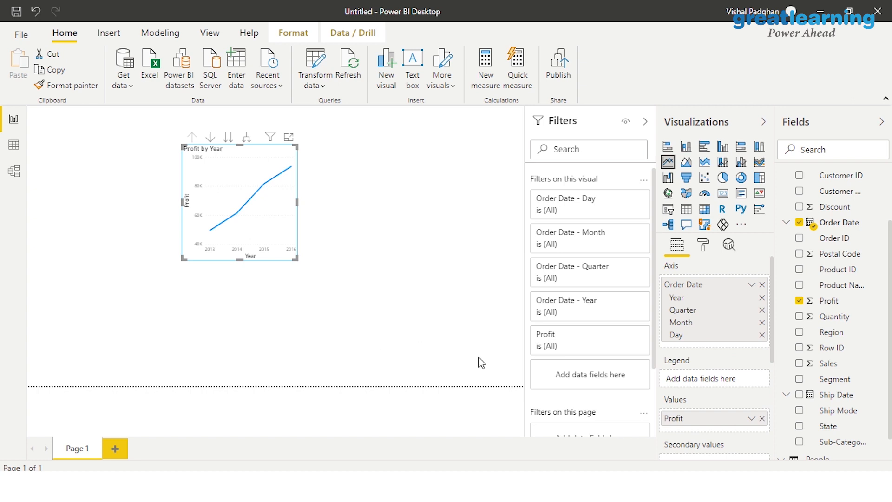
- Switch to the Word document and add "Histogr" and "Geo" on separate lines below "Line Graph"
{"action": "left_click", "coordinate": [567, 483]}
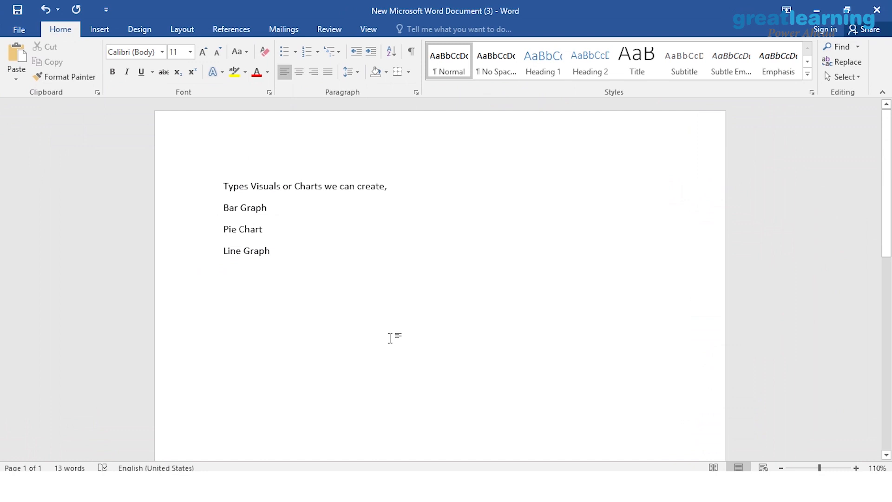
{"action": "type", "text": "Histogr"}
{"action": "key", "text": "Return"}
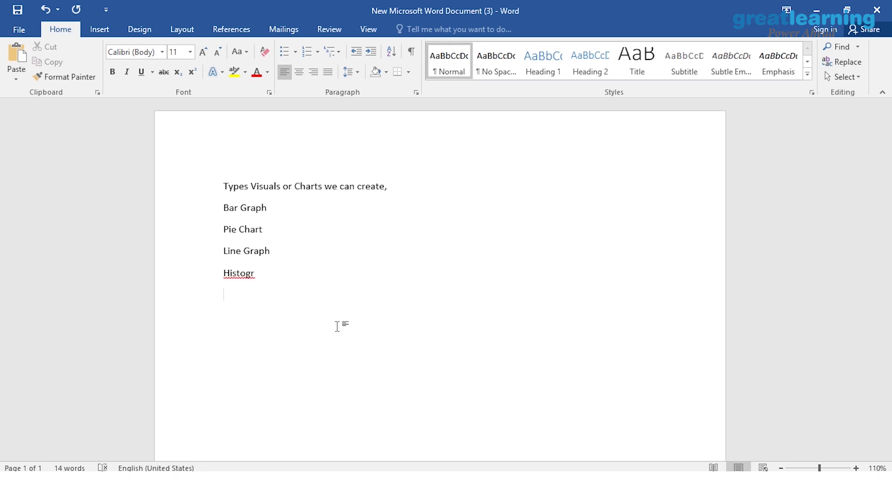
{"action": "type", "text": "Geo"}
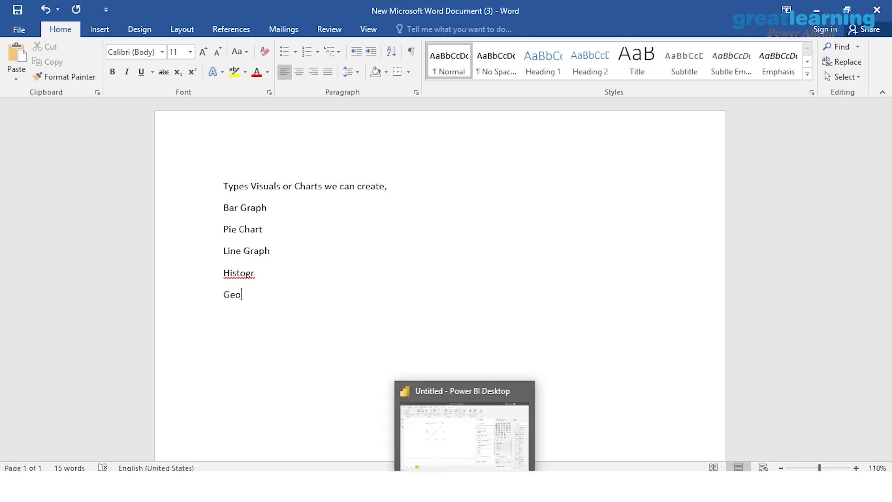
- Return to Power BI, widen the Profit by Year line chart slightly, and remove it from the page
{"action": "left_click", "coordinate": [464, 485]}
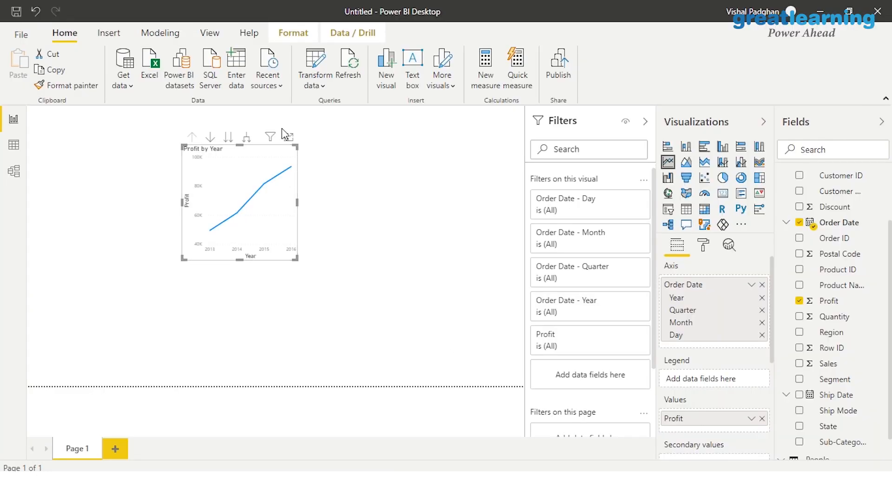
{"action": "left_click", "coordinate": [288, 269]}
{"action": "left_click", "coordinate": [279, 256]}
{"action": "left_click_drag", "start_coordinate": [182, 146], "coordinate": [153, 159]}
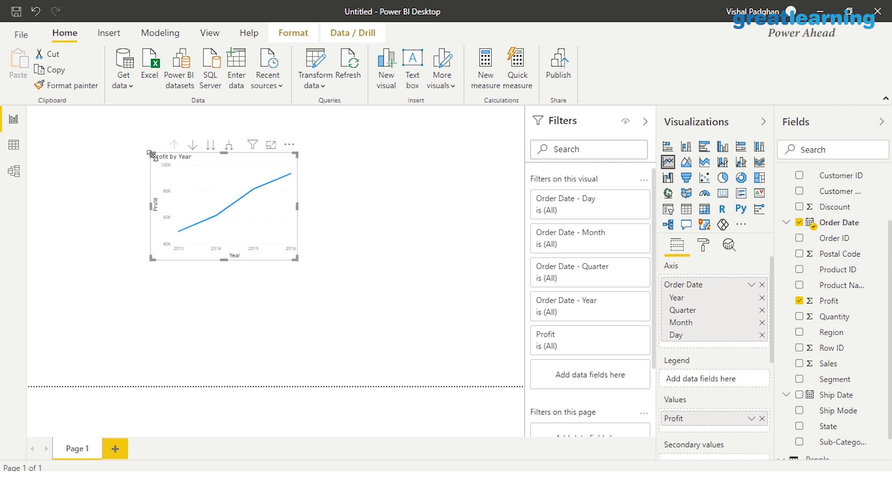
{"action": "left_click", "coordinate": [291, 149]}
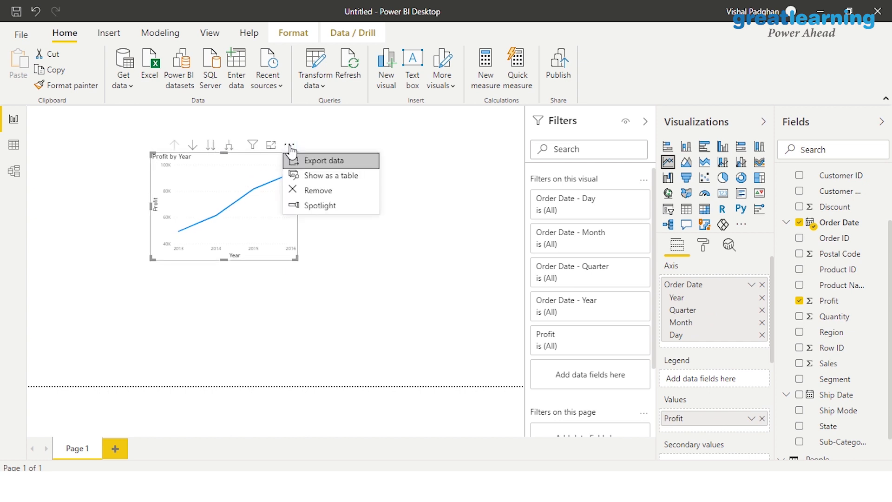
{"action": "left_click", "coordinate": [308, 193]}
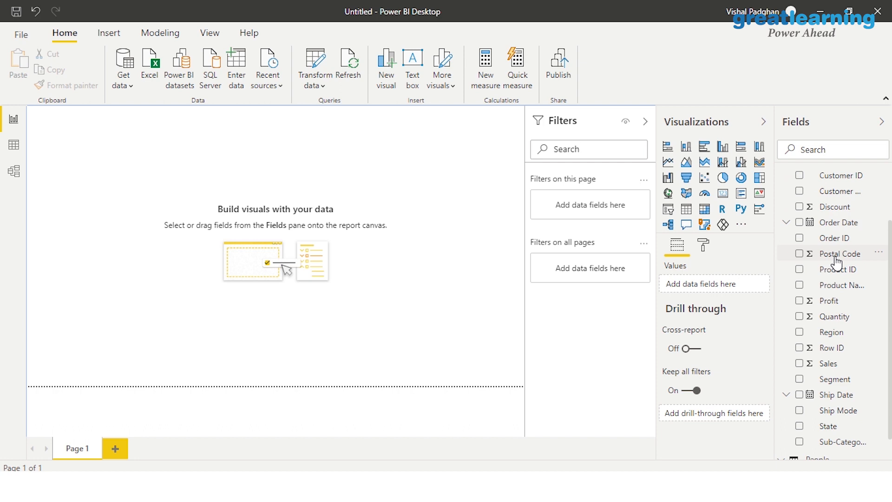
{"action": "left_click", "coordinate": [725, 184]}
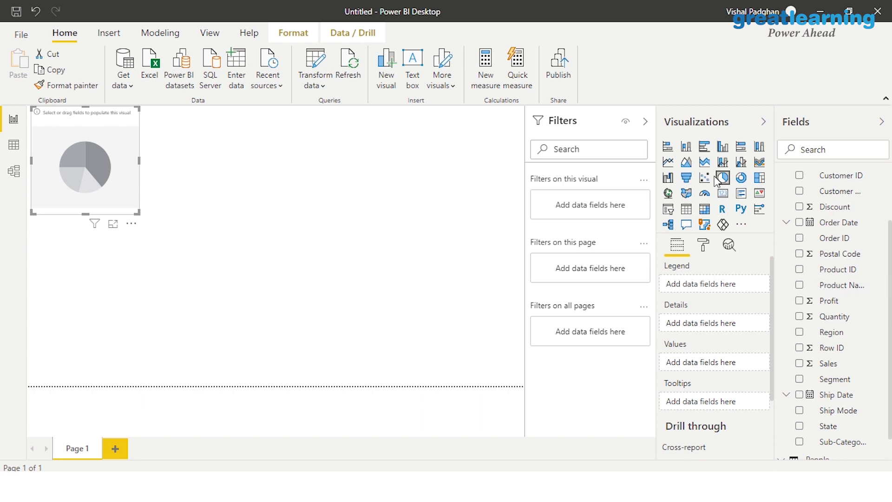
{"action": "left_click", "coordinate": [130, 225]}
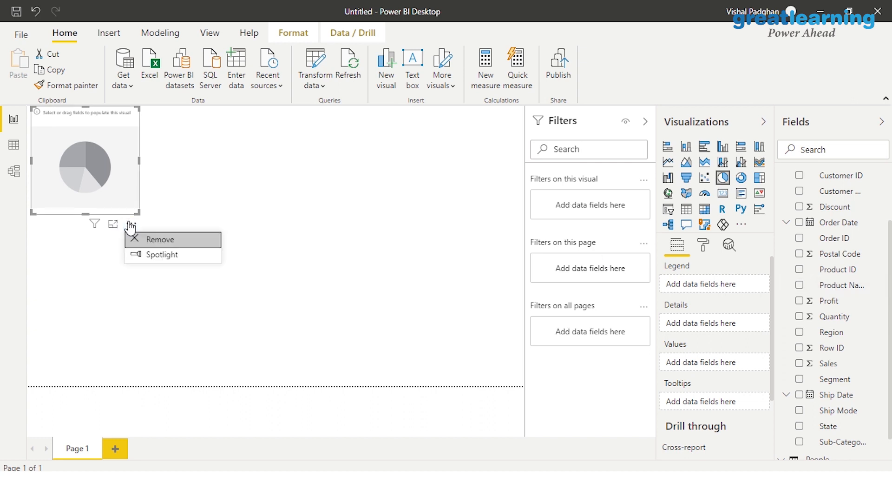
{"action": "left_click", "coordinate": [141, 238]}
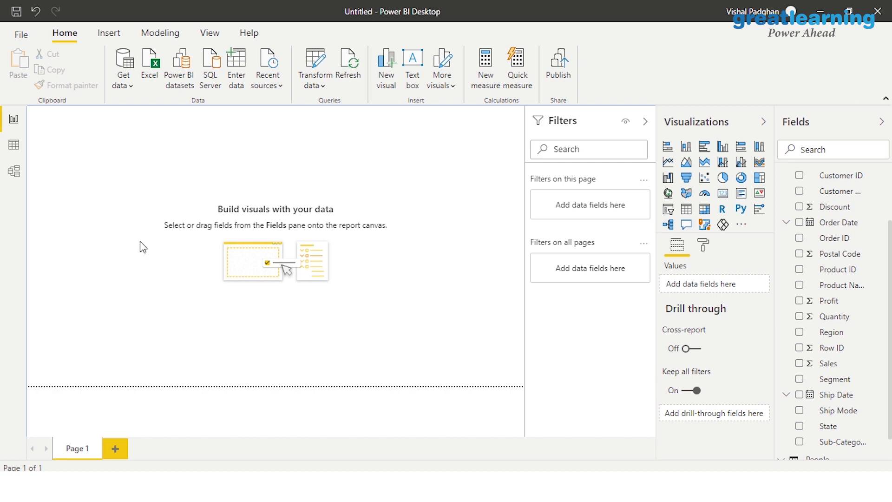
- Create a column chart of Profit by Order Date, highlight the 2016 column, and enlarge the chart across the page
{"action": "left_click_drag", "start_coordinate": [849, 231], "coordinate": [174, 220]}
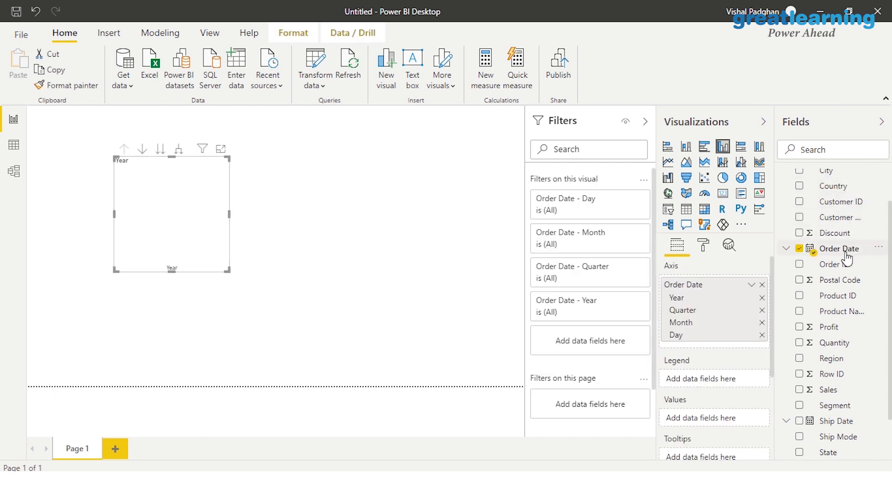
{"action": "left_click_drag", "start_coordinate": [835, 328], "coordinate": [179, 226]}
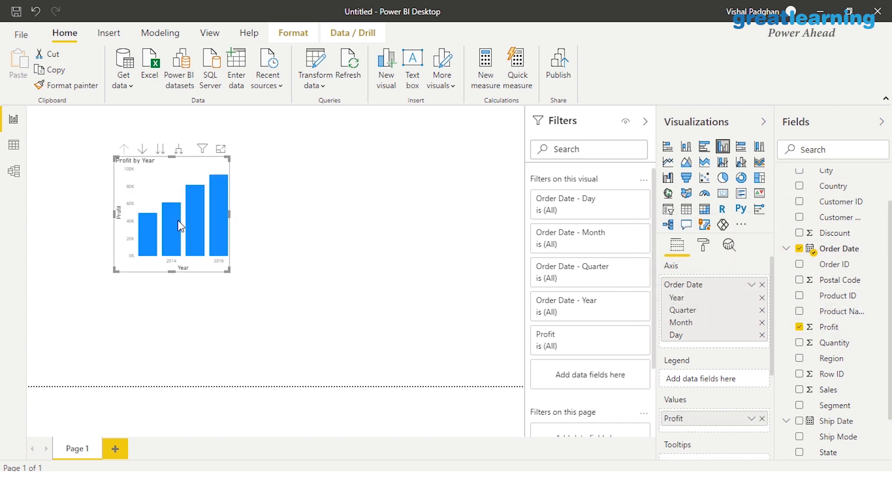
{"action": "left_click", "coordinate": [233, 275]}
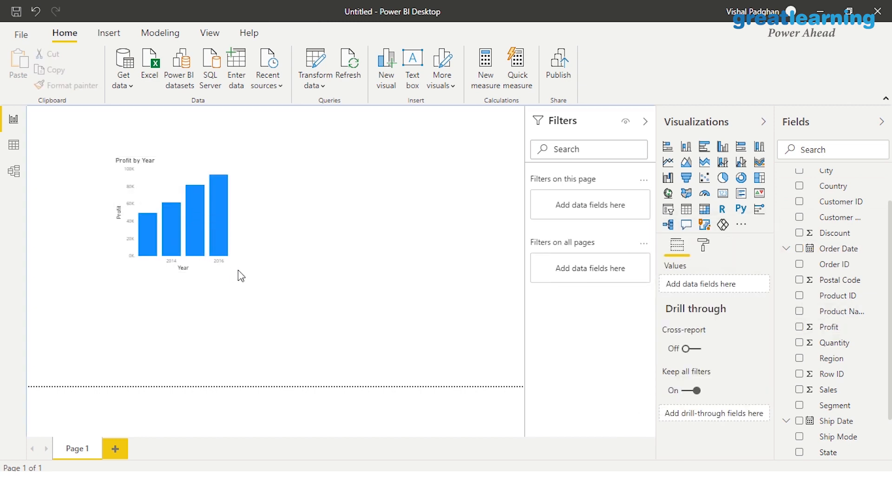
{"action": "left_click", "coordinate": [217, 255]}
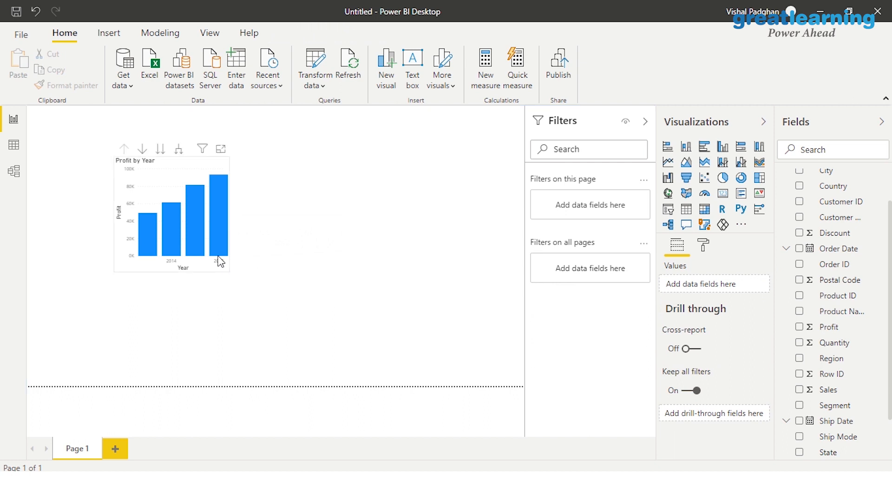
{"action": "left_click_drag", "start_coordinate": [228, 158], "coordinate": [313, 133]}
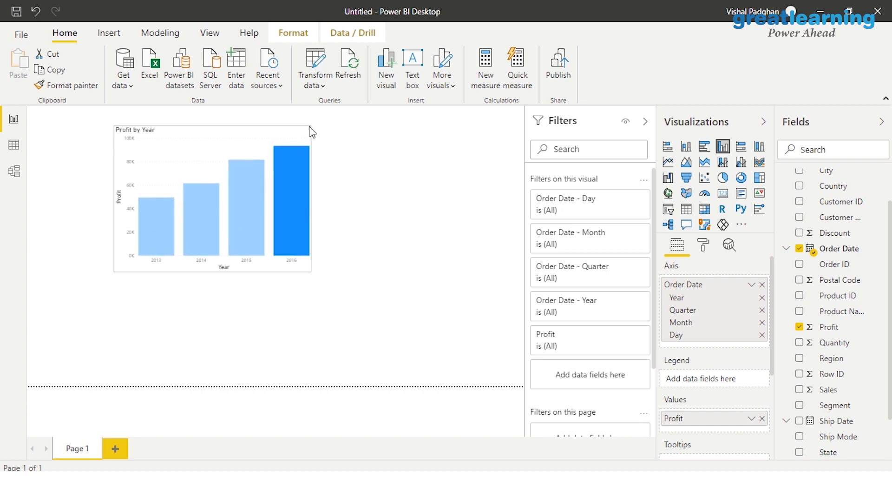
{"action": "left_click_drag", "start_coordinate": [310, 274], "coordinate": [386, 330]}
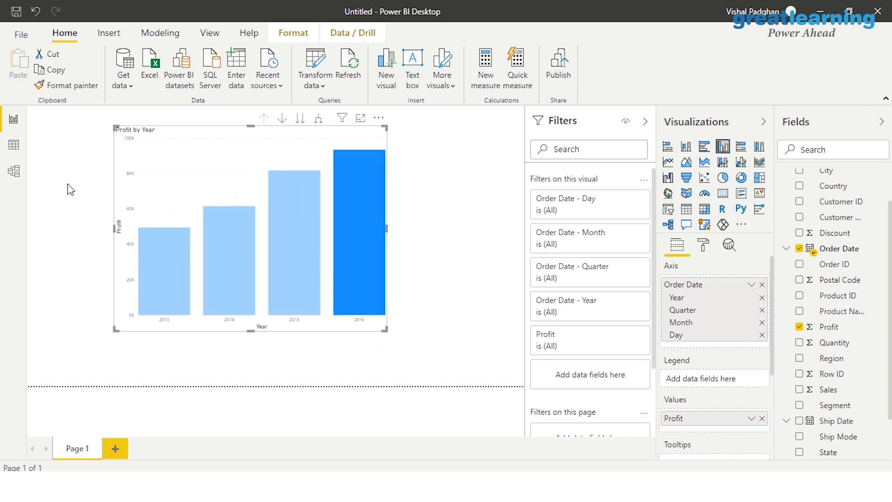
- Turn on drill-down mode for the Profit by Year chart and move all its data to the quarter level
{"action": "mouse_move", "coordinate": [251, 213]}
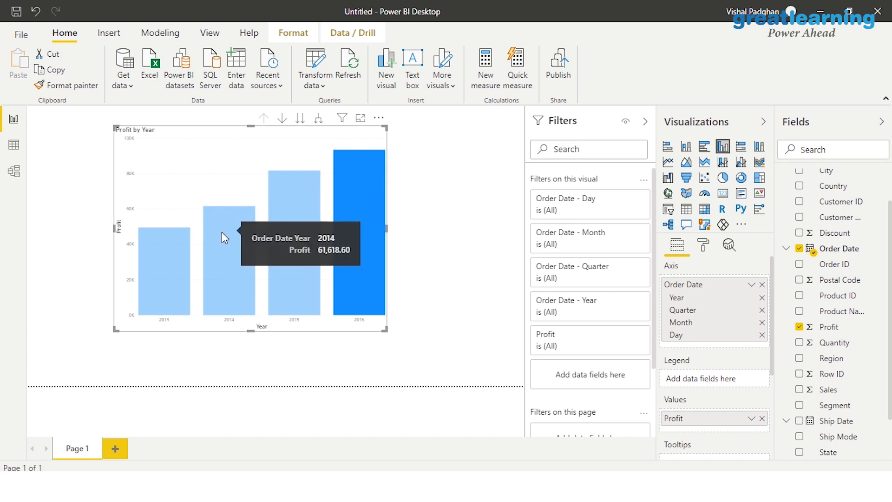
{"action": "mouse_move", "coordinate": [177, 261]}
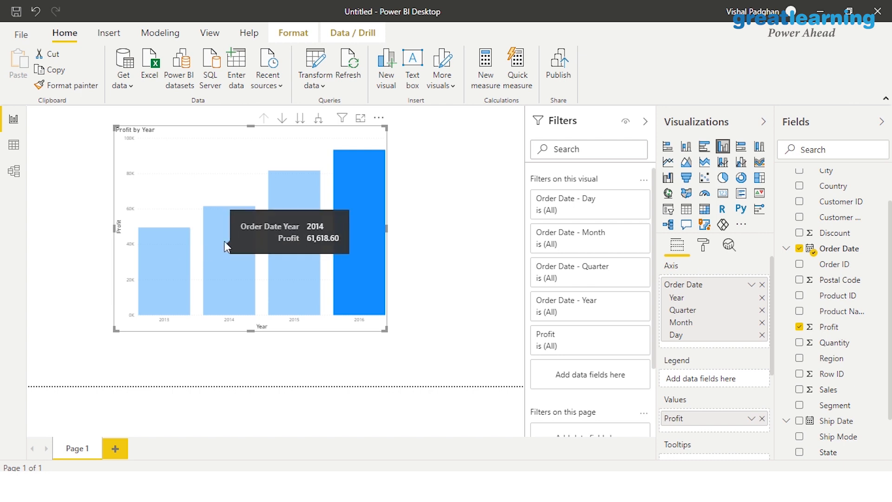
{"action": "mouse_move", "coordinate": [366, 177]}
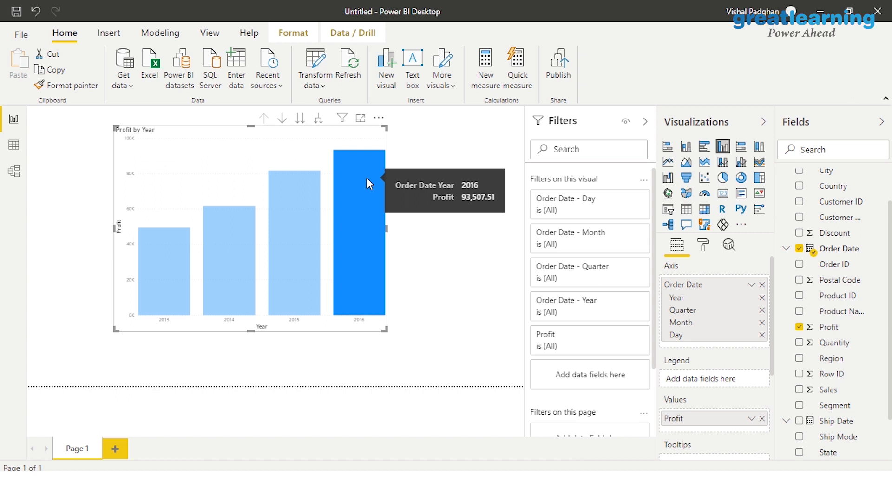
{"action": "left_click", "coordinate": [280, 122]}
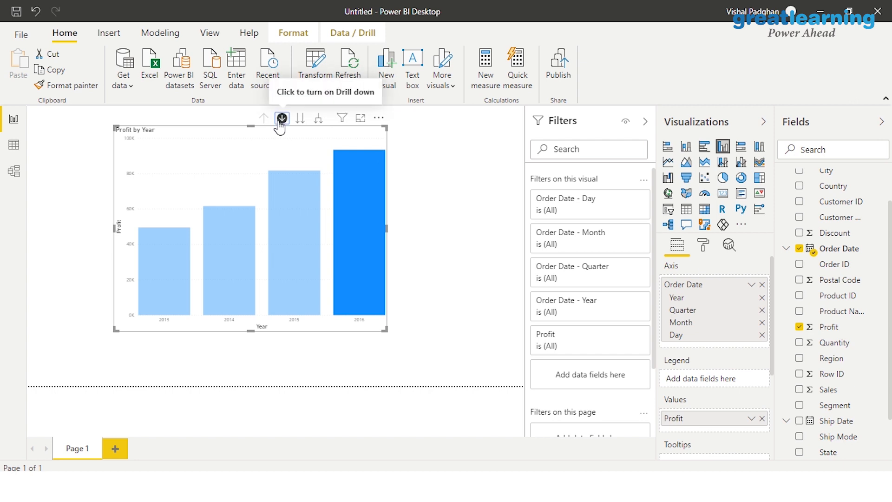
{"action": "left_click", "coordinate": [281, 124]}
{"action": "left_click", "coordinate": [284, 122]}
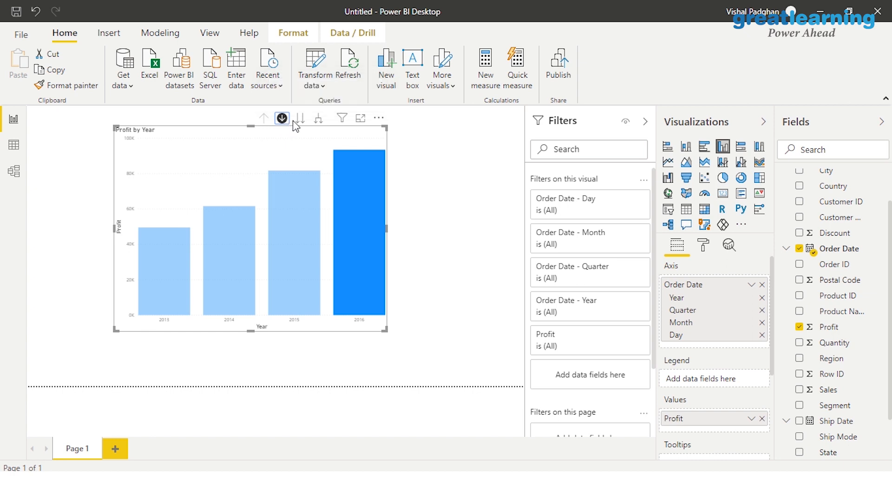
{"action": "left_click", "coordinate": [300, 119]}
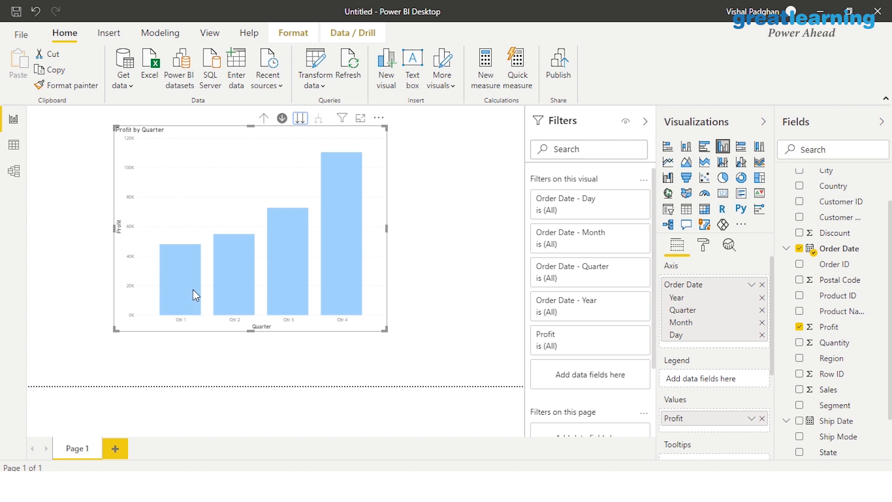
{"action": "mouse_move", "coordinate": [194, 288]}
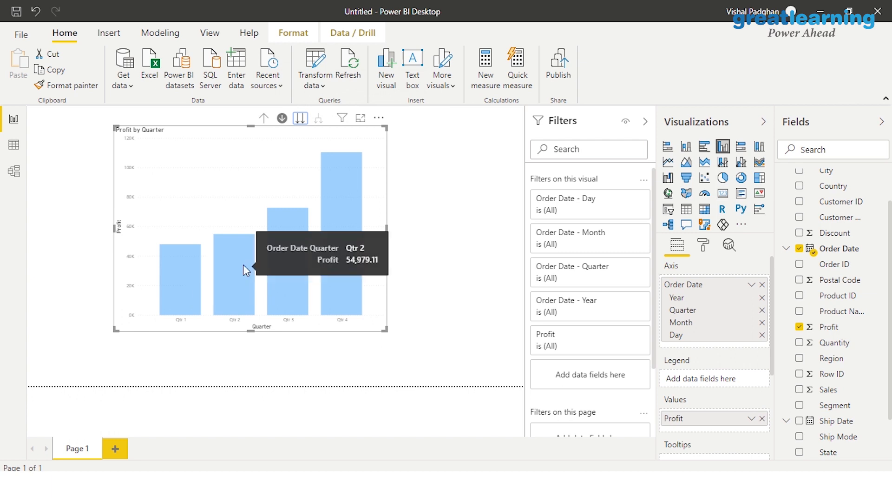
{"action": "mouse_move", "coordinate": [333, 250]}
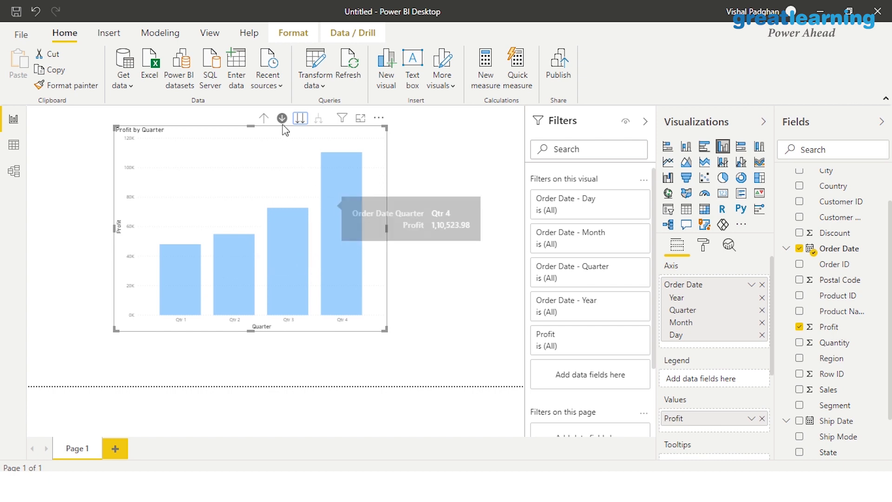
- Drill the chart back up to year level and expand the hierarchy to show Profit by year and quarter together
{"action": "left_click", "coordinate": [265, 118]}
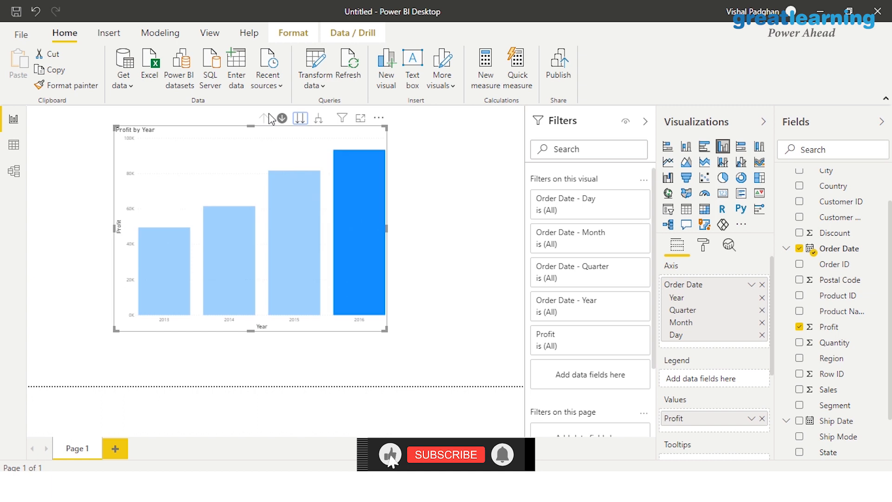
{"action": "left_click", "coordinate": [319, 119]}
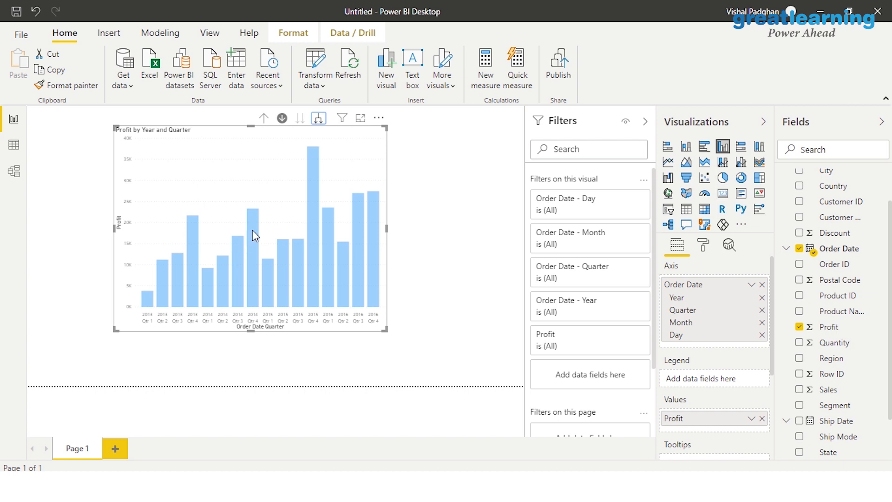
- Drill into the 2014 Qtr 4 column down to day level, and remove the chart from the page
{"action": "mouse_move", "coordinate": [252, 231]}
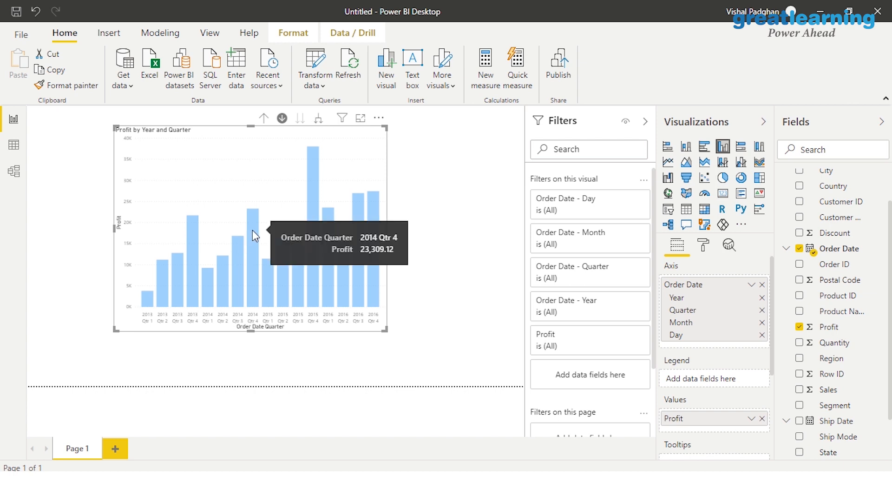
{"action": "left_click", "coordinate": [253, 229]}
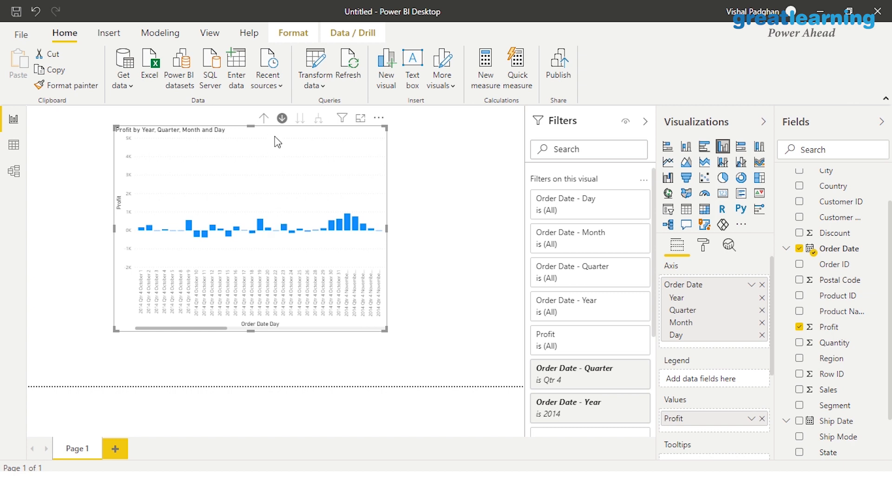
{"action": "left_click", "coordinate": [379, 119]}
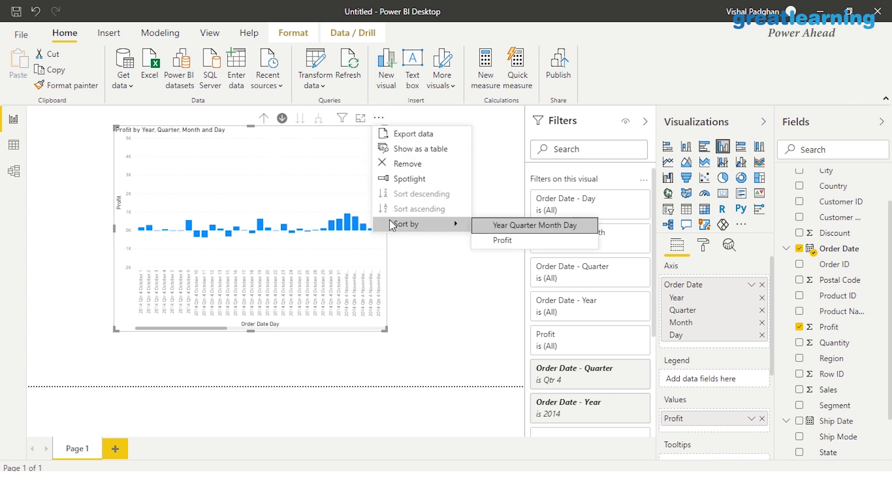
{"action": "left_click", "coordinate": [396, 166]}
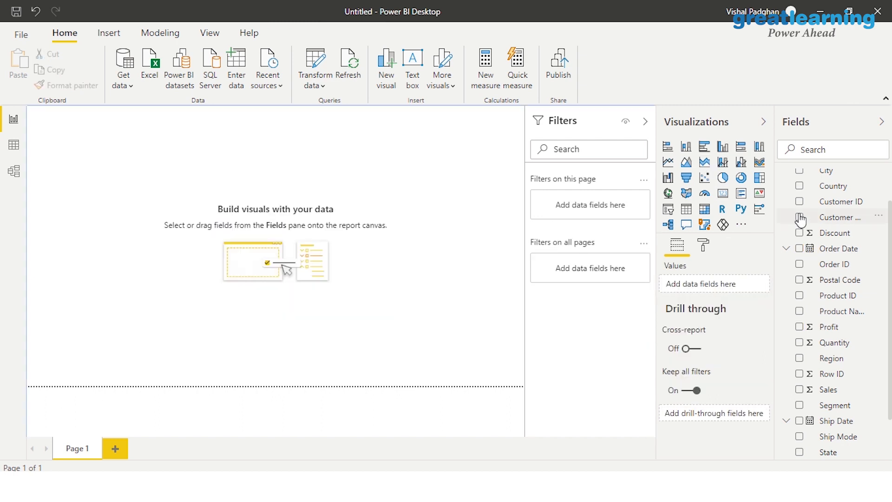
- Create a column chart of Profit by Order Date, enlarge it slightly, and place it in the page's upper-left corner
{"action": "left_click_drag", "start_coordinate": [825, 251], "coordinate": [213, 233]}
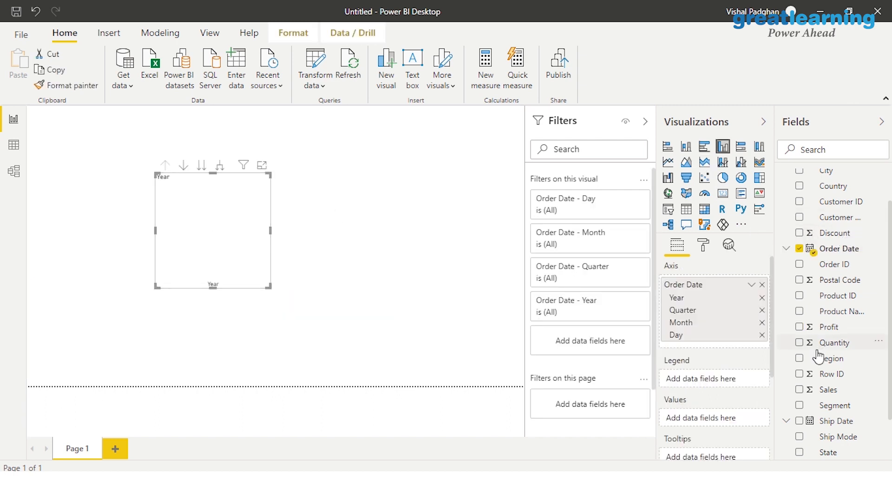
{"action": "left_click_drag", "start_coordinate": [829, 326], "coordinate": [236, 238]}
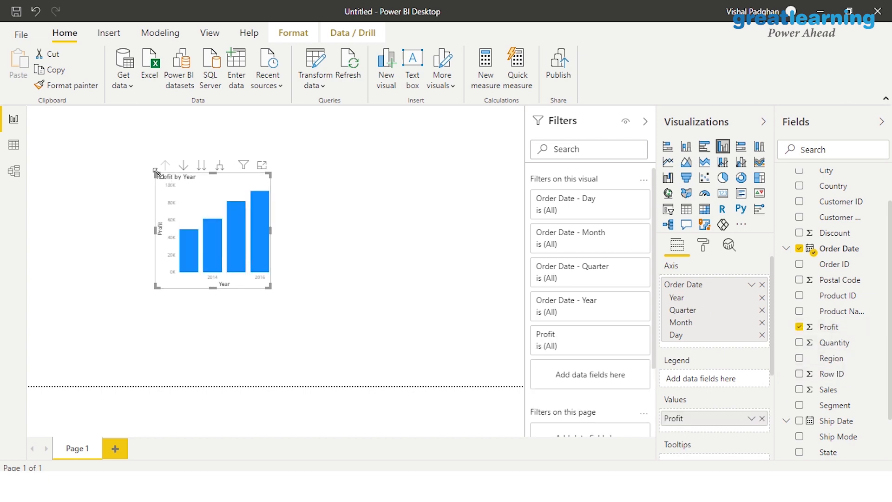
{"action": "left_click_drag", "start_coordinate": [155, 174], "coordinate": [110, 138]}
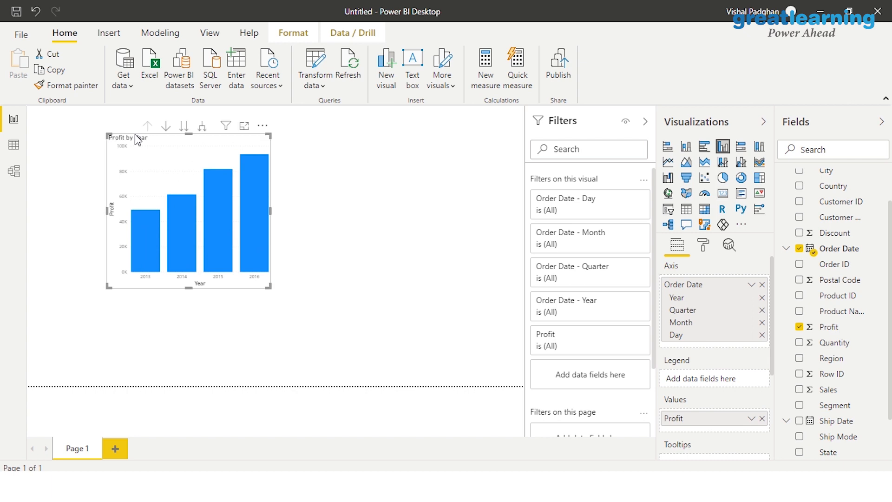
{"action": "left_click_drag", "start_coordinate": [174, 138], "coordinate": [104, 114]}
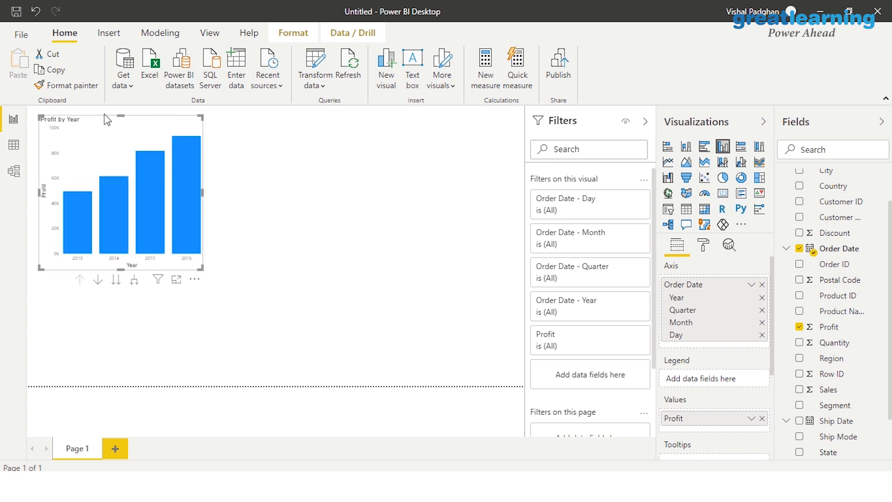
{"action": "left_click", "coordinate": [286, 145]}
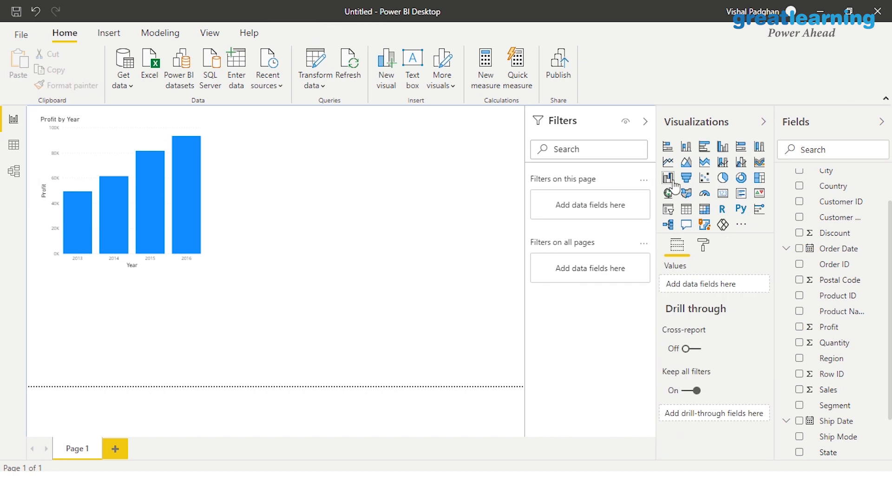
- Add a pie chart of Profit to the right of the column chart and enlarge it
{"action": "left_click", "coordinate": [725, 178]}
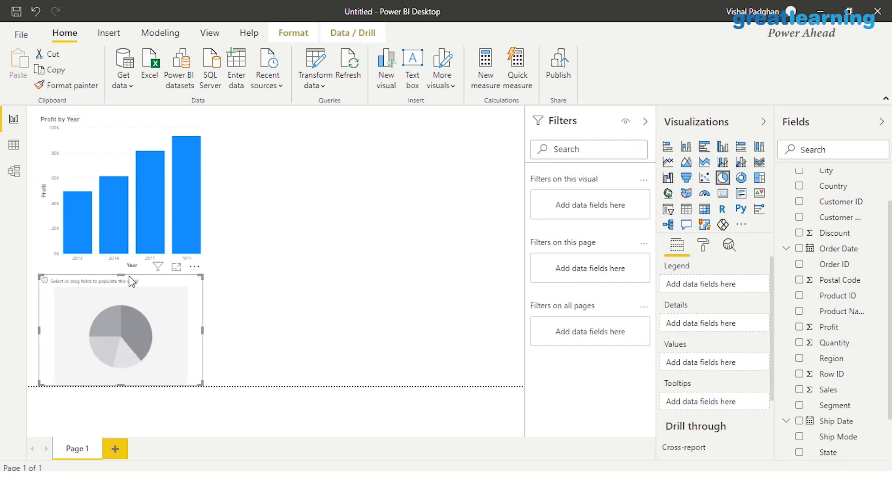
{"action": "left_click_drag", "start_coordinate": [130, 290], "coordinate": [392, 161]}
{"action": "left_click_drag", "start_coordinate": [467, 265], "coordinate": [510, 302]}
{"action": "left_click", "coordinate": [454, 258]}
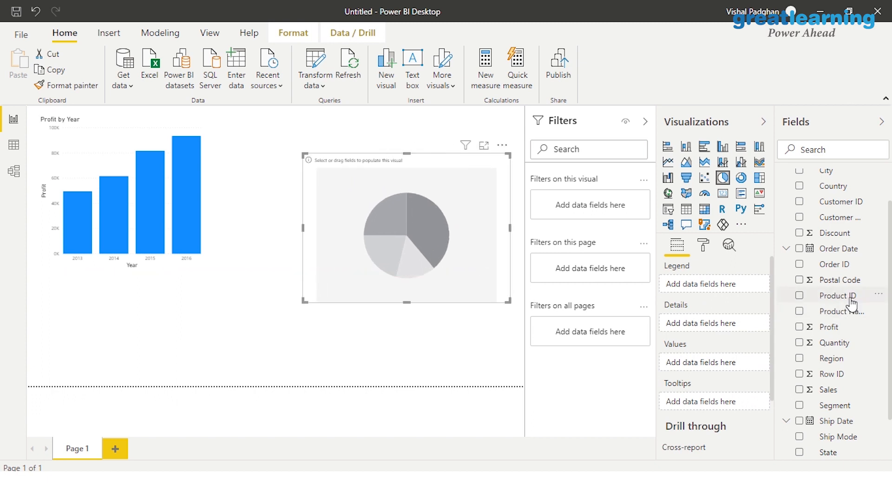
{"action": "left_click_drag", "start_coordinate": [832, 328], "coordinate": [397, 234]}
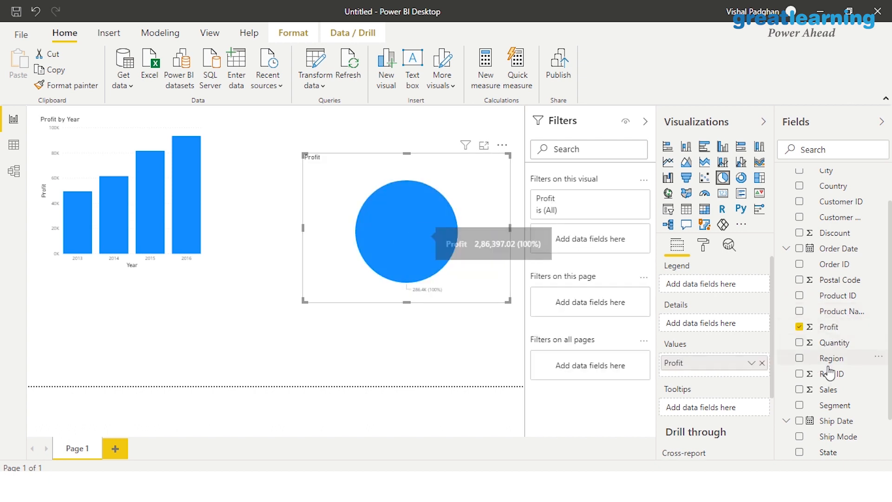
- Add Sales to the pie chart's values and highlight the Profit and Sales slices in turn
{"action": "scroll", "coordinate": [891, 339], "scroll_direction": "down", "scroll_amount": 2}
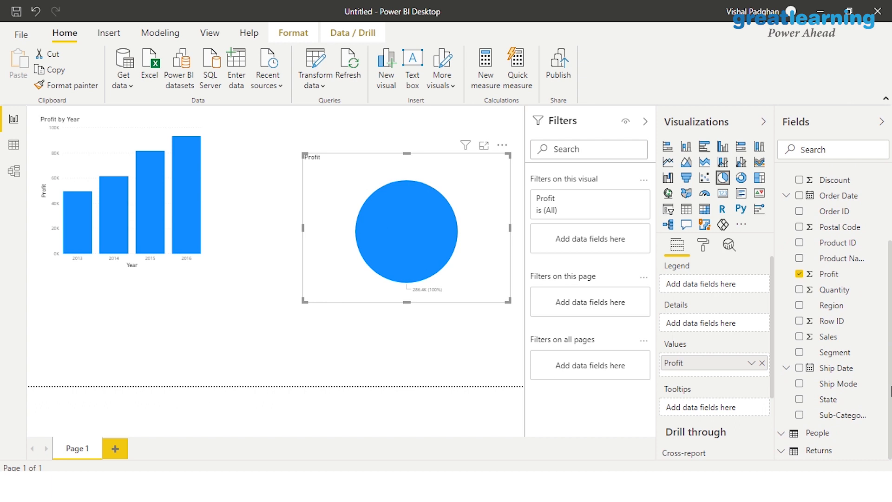
{"action": "scroll", "coordinate": [891, 388], "scroll_direction": "up", "scroll_amount": 1}
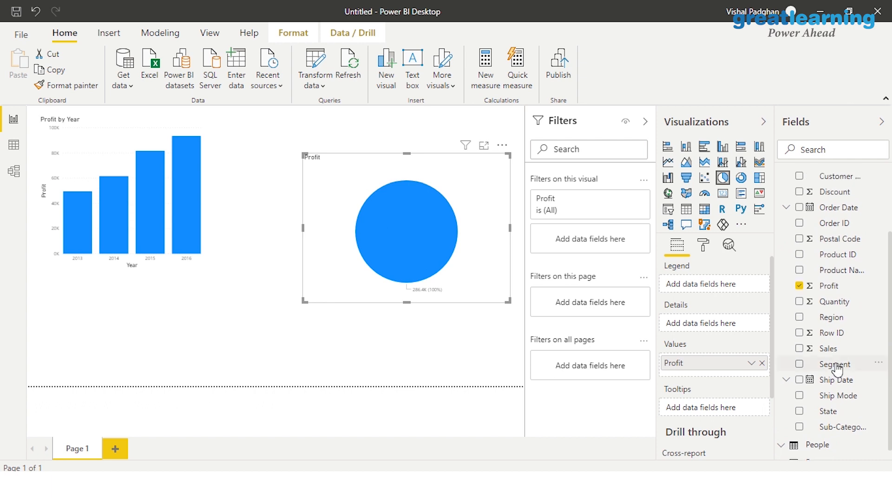
{"action": "left_click_drag", "start_coordinate": [837, 356], "coordinate": [446, 232]}
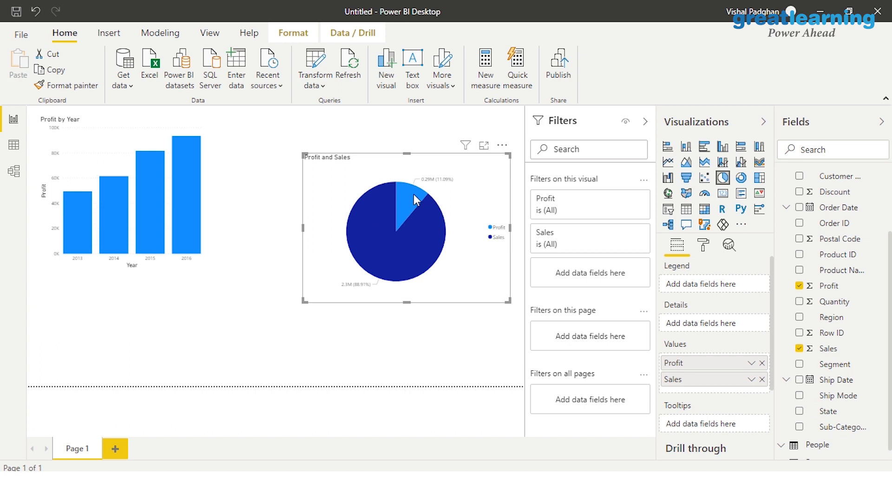
{"action": "mouse_move", "coordinate": [414, 194]}
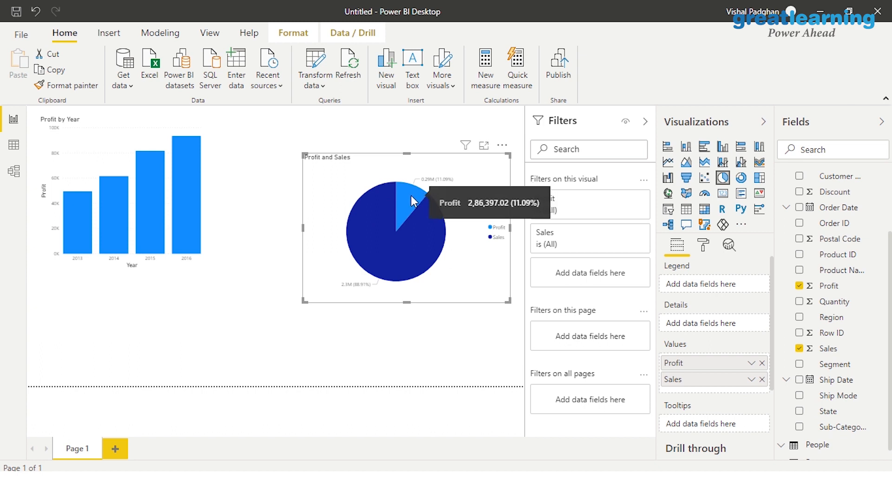
{"action": "left_click", "coordinate": [410, 195]}
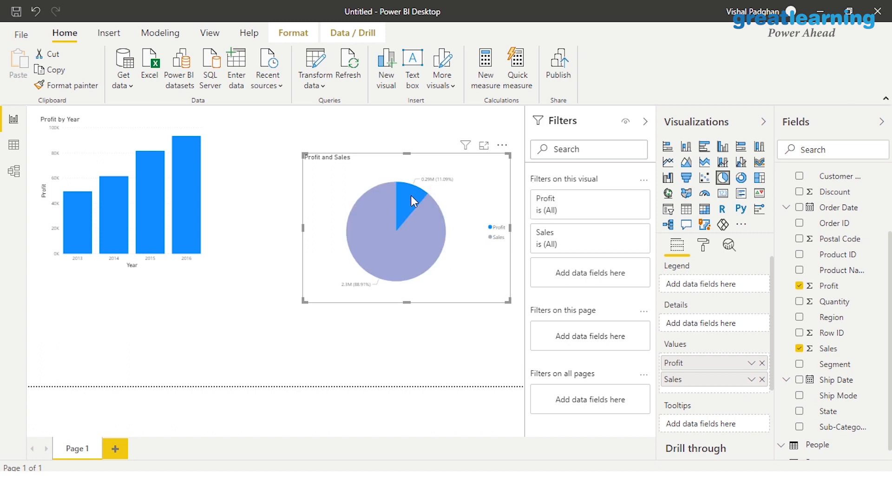
{"action": "left_click", "coordinate": [412, 196]}
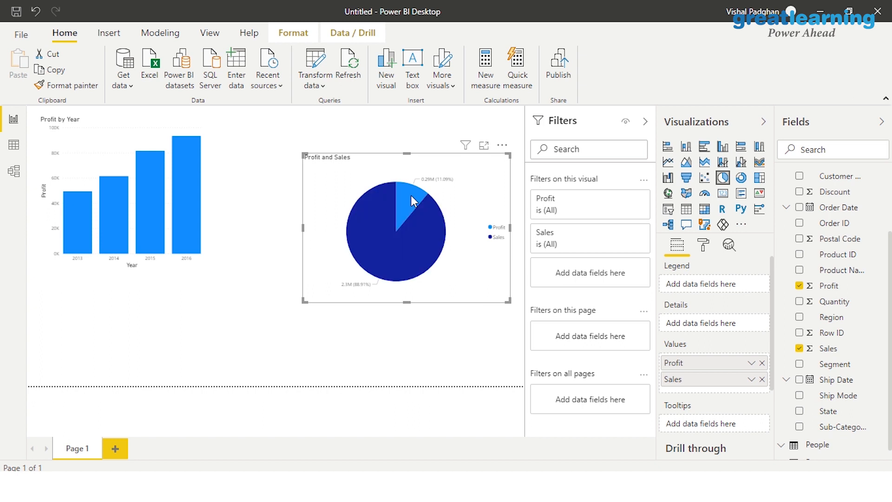
{"action": "left_click", "coordinate": [431, 226]}
{"action": "left_click", "coordinate": [431, 226]}
- Replace Sales with Order Date in the pie chart and highlight the 2013, 2014 and 2015 slices in turn
{"action": "left_click", "coordinate": [799, 348]}
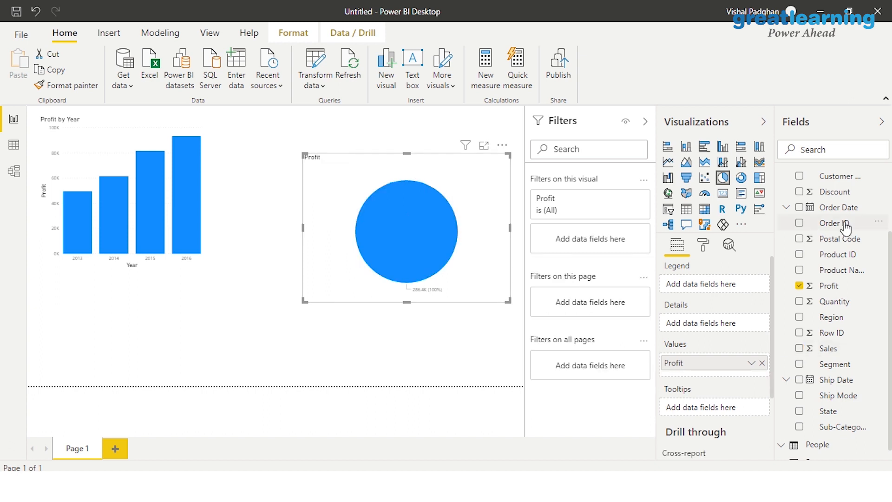
{"action": "left_click_drag", "start_coordinate": [844, 208], "coordinate": [427, 222]}
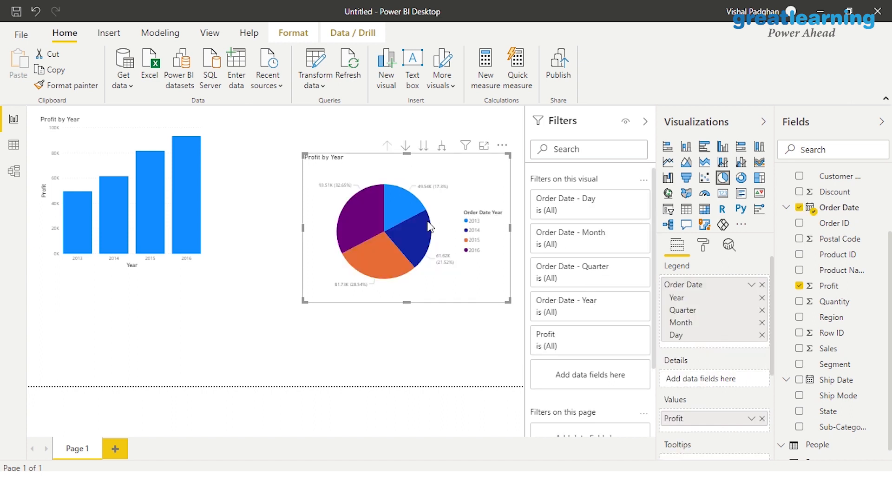
{"action": "left_click", "coordinate": [408, 206]}
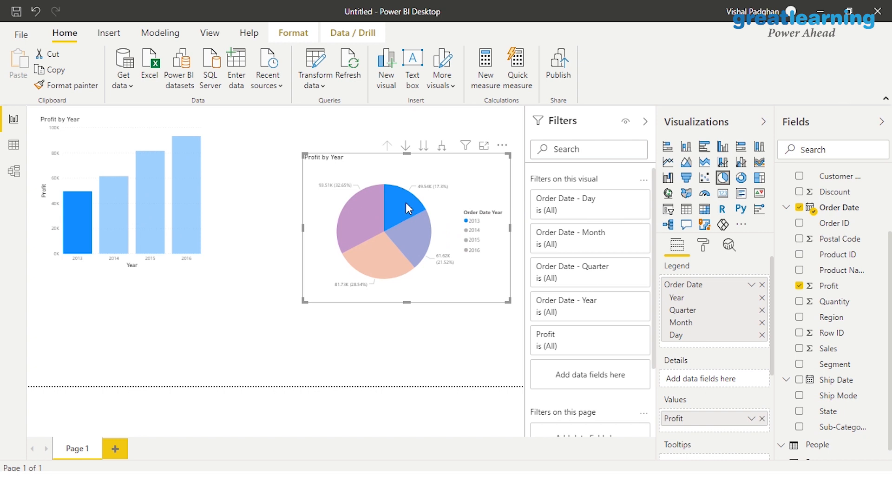
{"action": "left_click", "coordinate": [418, 231]}
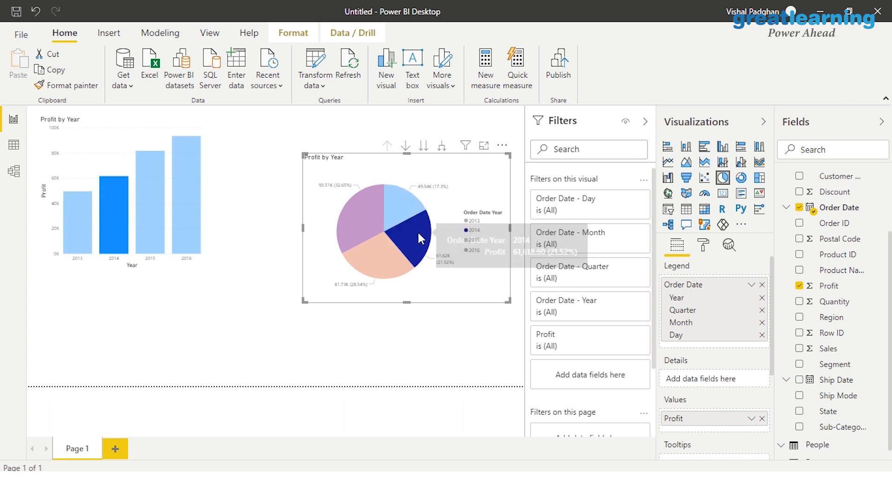
{"action": "left_click", "coordinate": [388, 251]}
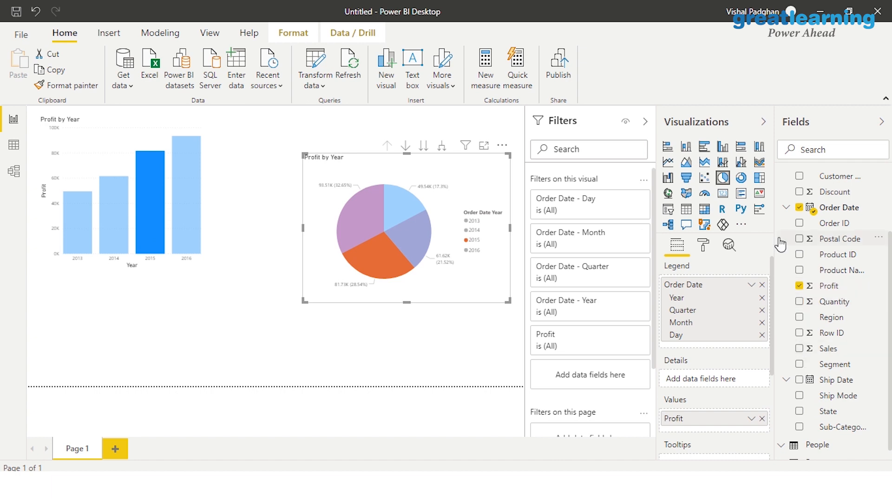
- Replace Order Date with Sub-Category in the pie chart so it breaks down Profit by Sub-Category
{"action": "left_click", "coordinate": [799, 207]}
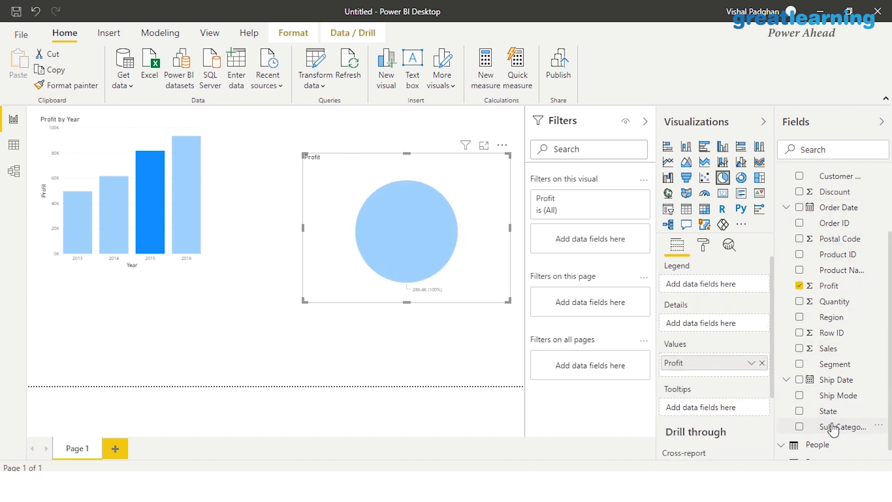
{"action": "left_click_drag", "start_coordinate": [832, 426], "coordinate": [465, 255]}
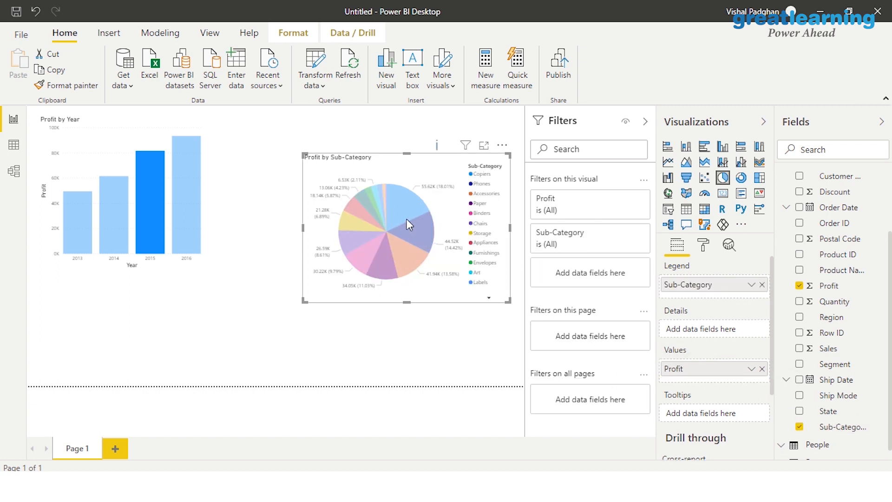
{"action": "left_click", "coordinate": [247, 235]}
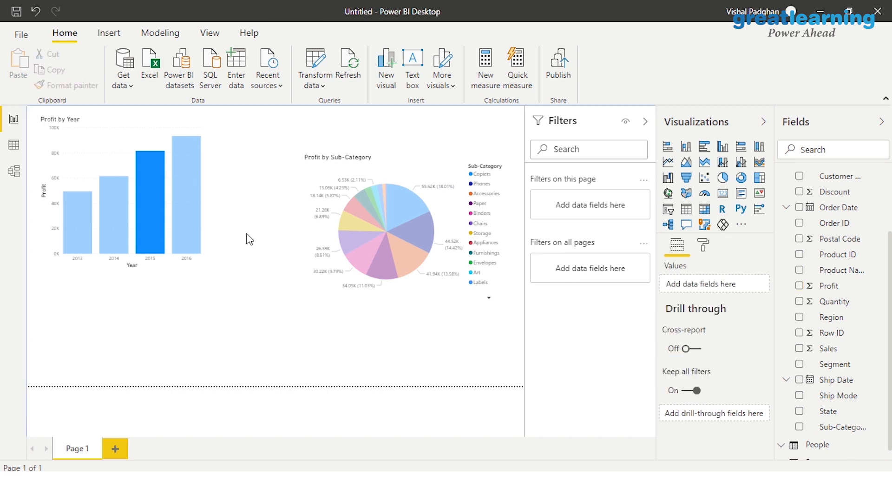
- Highlight the Copiers slice in the pie chart and examine its share of Profit in each year's column from 2013 to 2016
{"action": "left_click", "coordinate": [395, 212]}
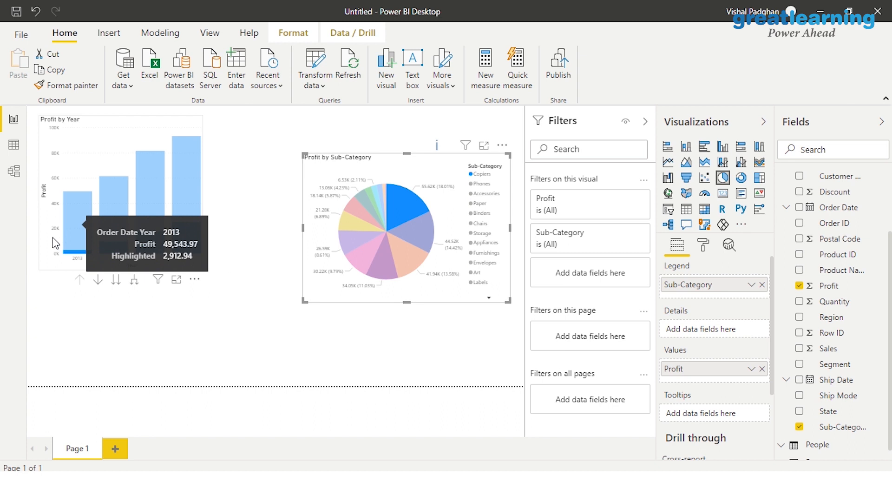
{"action": "mouse_move", "coordinate": [81, 258]}
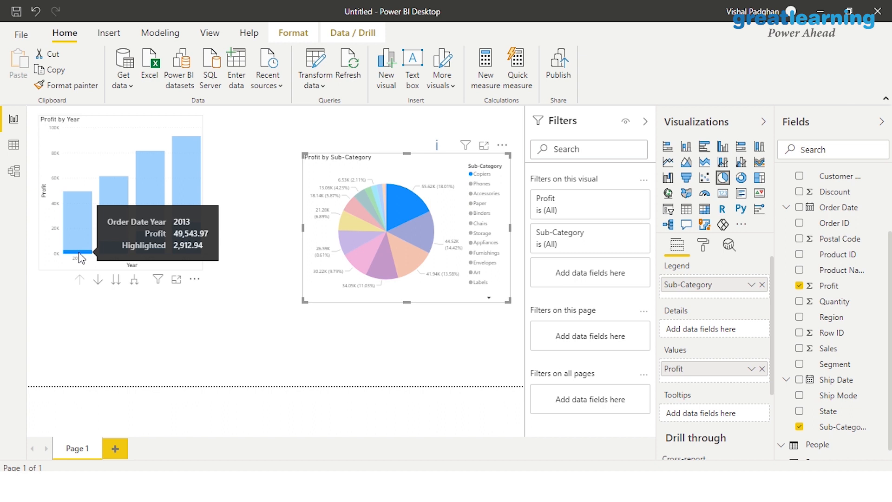
{"action": "mouse_move", "coordinate": [109, 244]}
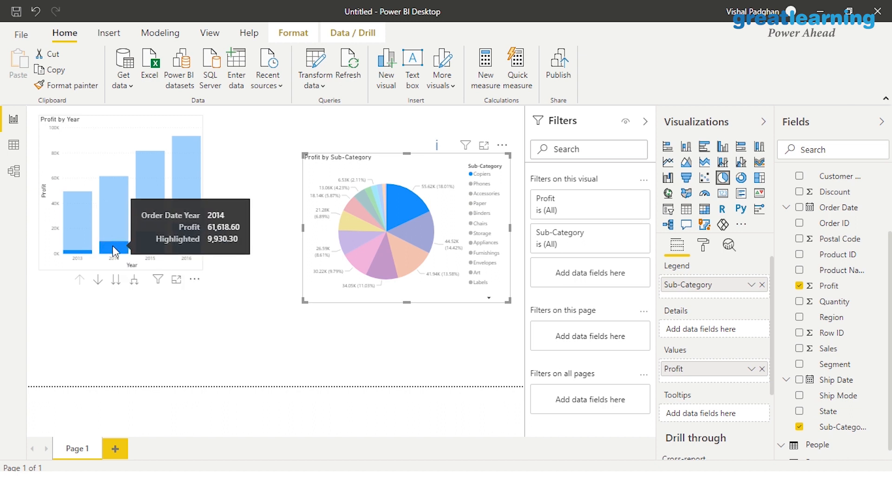
{"action": "mouse_move", "coordinate": [150, 245]}
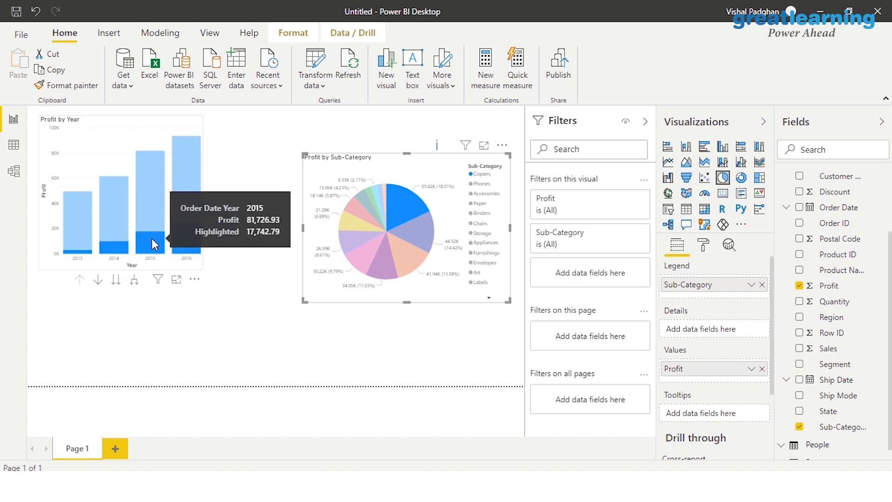
{"action": "mouse_move", "coordinate": [186, 228]}
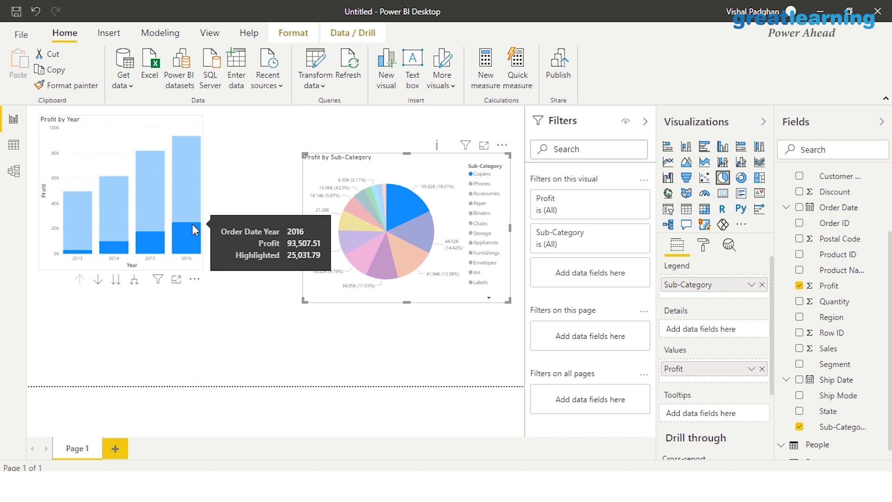
- Change the default data color of the Profit by Year chart's columns to pink
{"action": "left_click", "coordinate": [137, 186]}
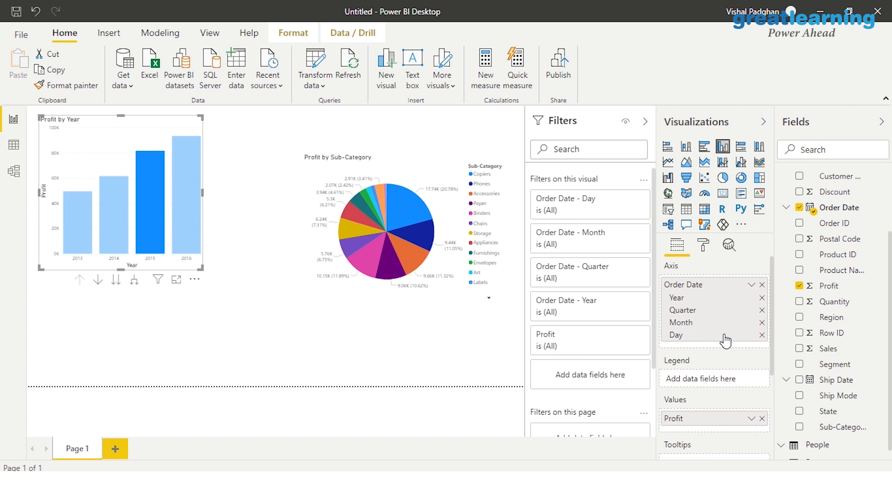
{"action": "left_click_drag", "start_coordinate": [771, 304], "coordinate": [785, 328]}
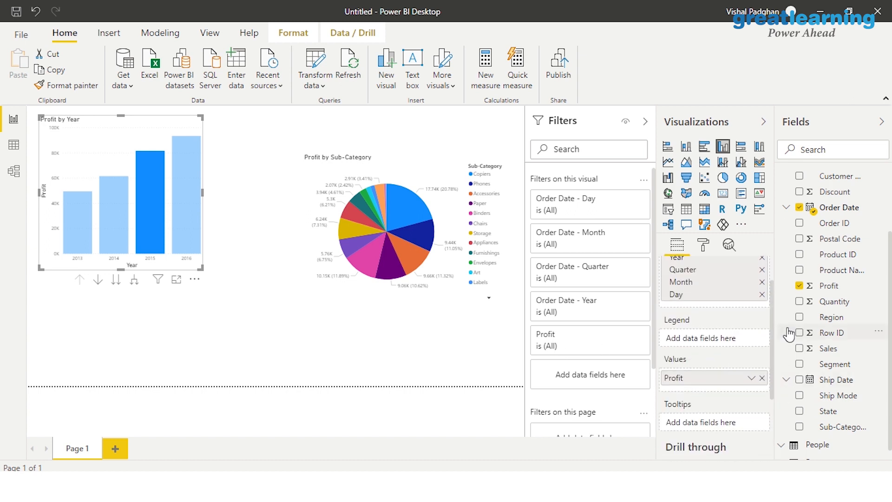
{"action": "left_click", "coordinate": [707, 246]}
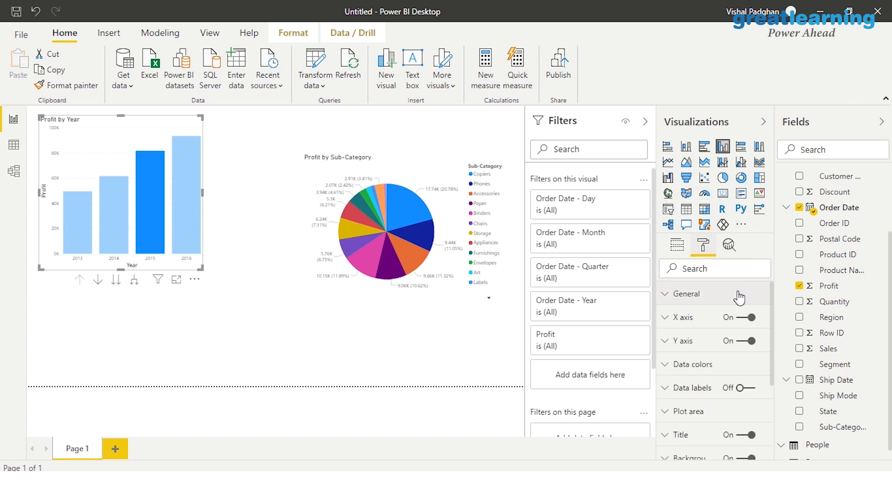
{"action": "left_click", "coordinate": [713, 369]}
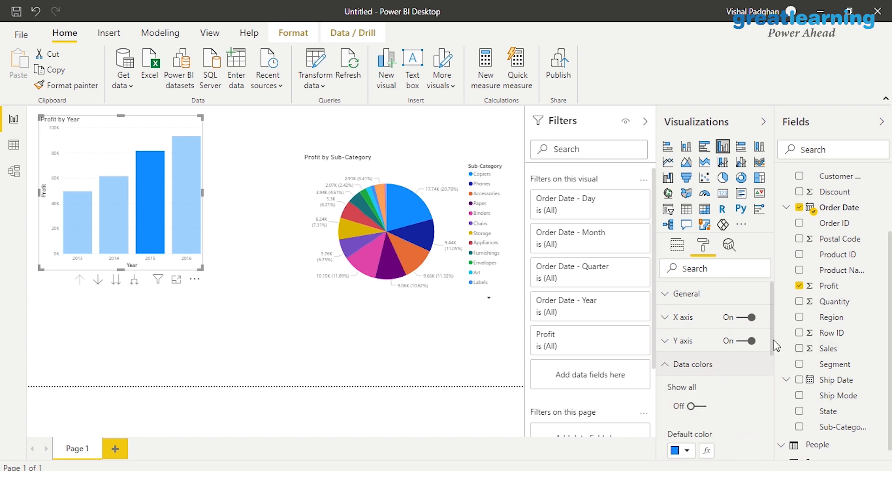
{"action": "scroll", "coordinate": [775, 367], "scroll_direction": "down", "scroll_amount": 3}
{"action": "scroll", "coordinate": [775, 367], "scroll_direction": "down", "scroll_amount": 5}
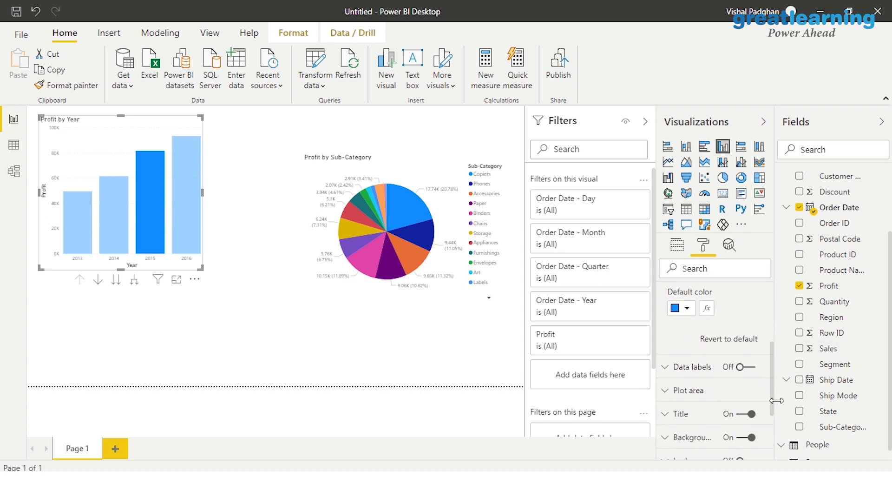
{"action": "scroll", "coordinate": [766, 386], "scroll_direction": "up", "scroll_amount": 3}
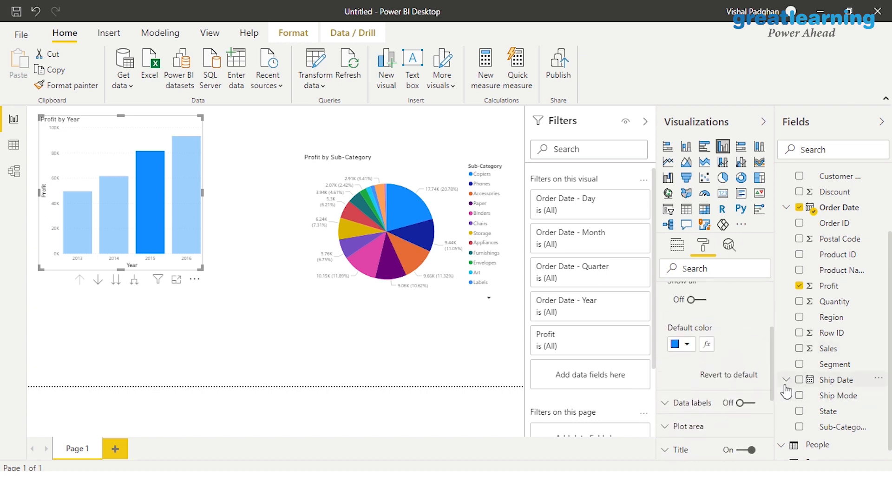
{"action": "left_click", "coordinate": [690, 345]}
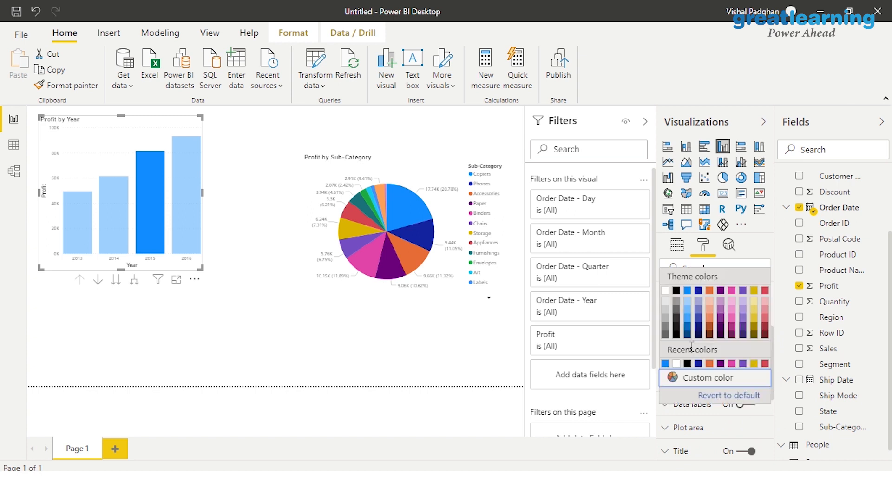
{"action": "left_click", "coordinate": [157, 201]}
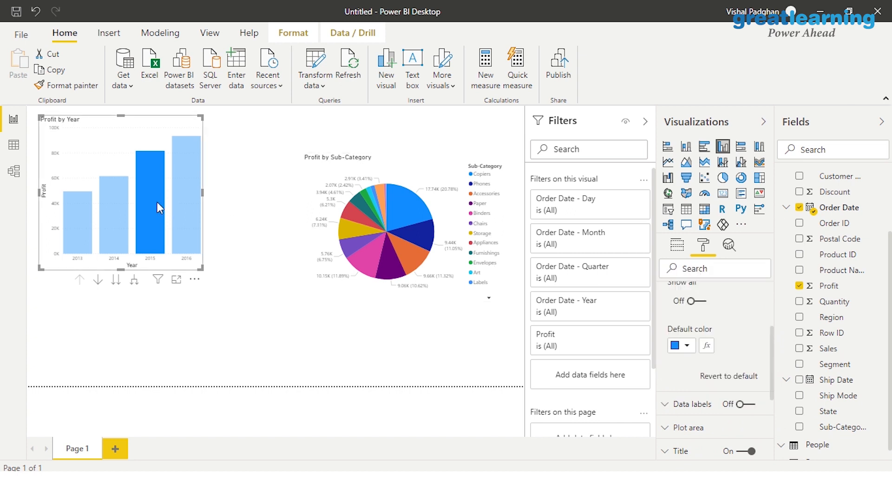
{"action": "left_click", "coordinate": [687, 348]}
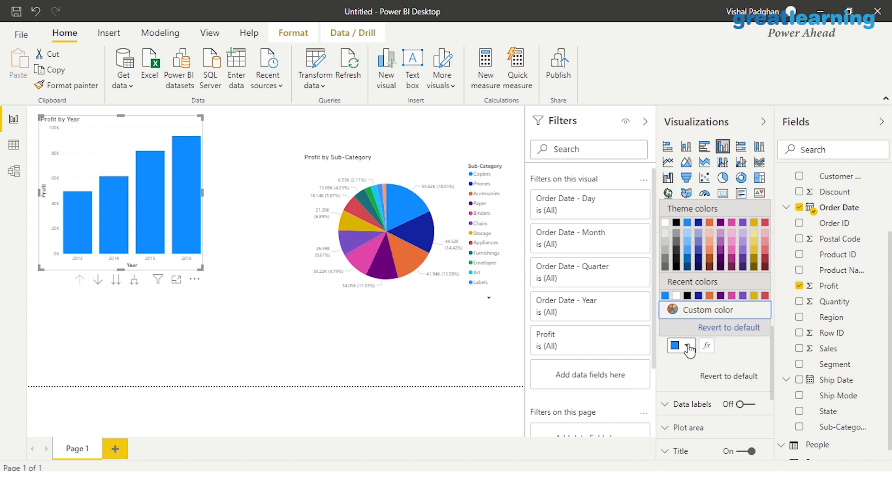
{"action": "left_click", "coordinate": [688, 347]}
{"action": "left_click", "coordinate": [688, 347]}
{"action": "left_click", "coordinate": [729, 249]}
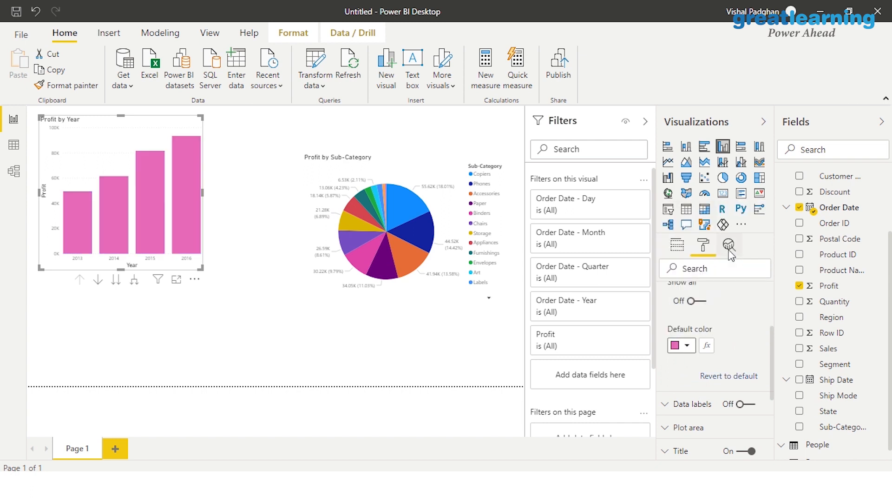
- Highlight the 2016 column and expand the column chart's Border and Background formatting options
{"action": "left_click", "coordinate": [185, 233]}
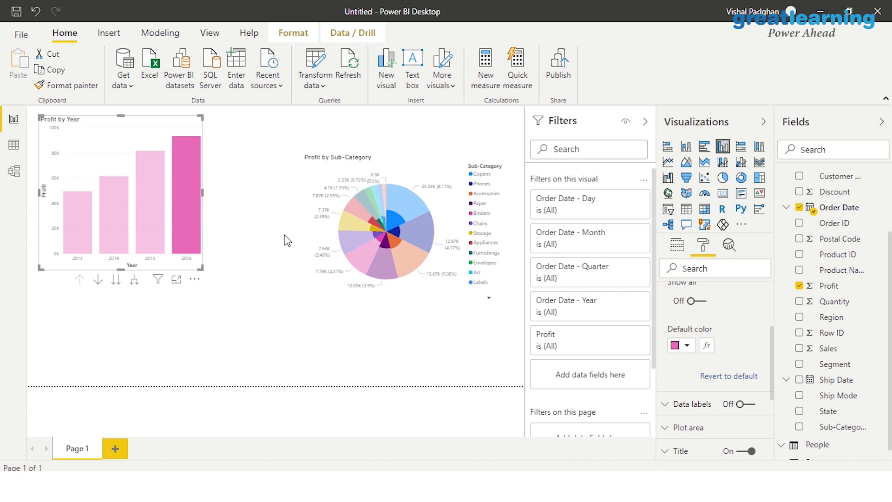
{"action": "left_click_drag", "start_coordinate": [773, 360], "coordinate": [773, 443]}
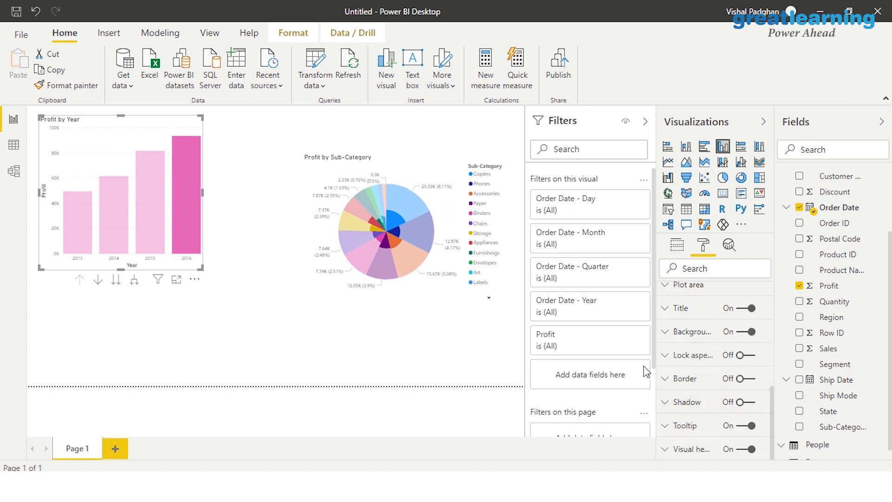
{"action": "left_click", "coordinate": [665, 378]}
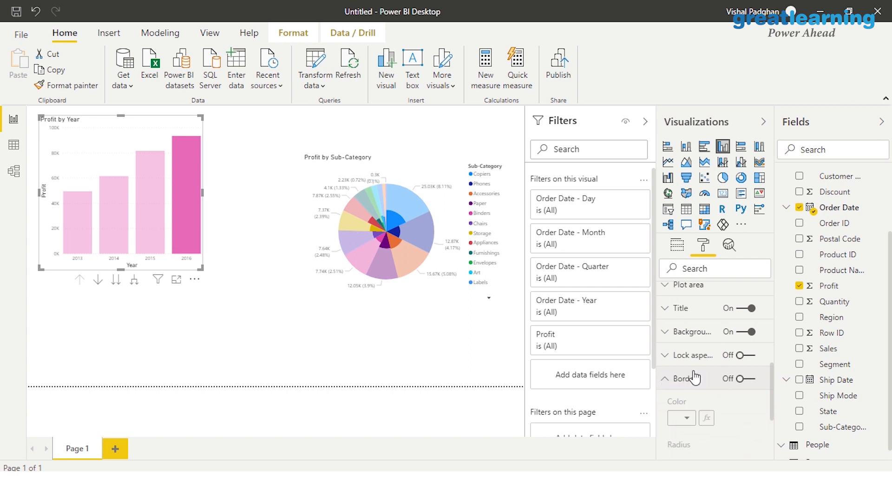
{"action": "left_click", "coordinate": [665, 333]}
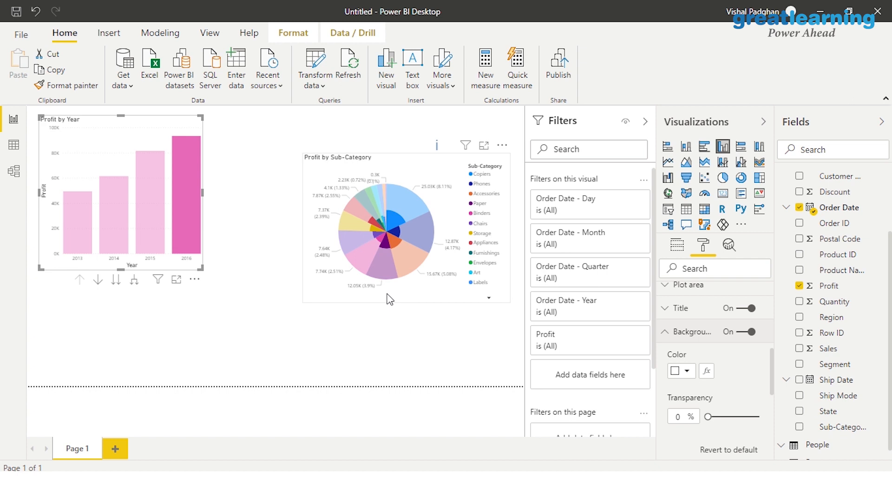
- Add a second report page and build an enlarged filled map of Profit by State on it
{"action": "left_click", "coordinate": [118, 453]}
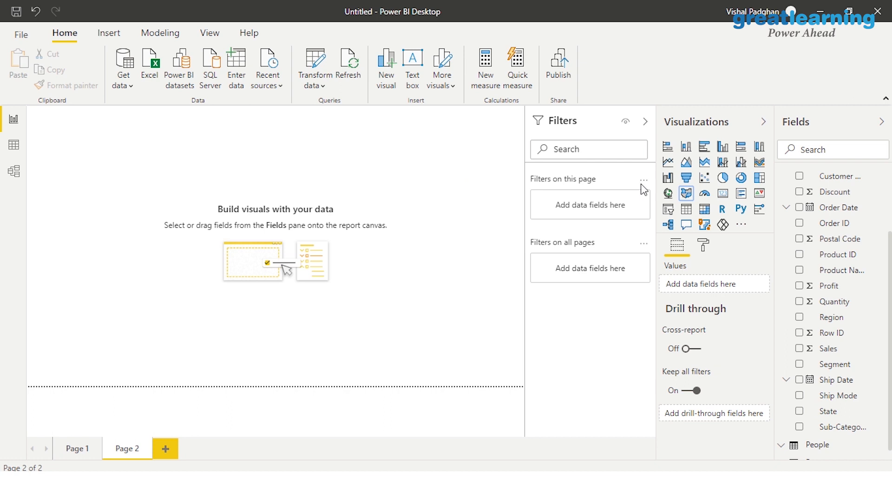
{"action": "left_click", "coordinate": [686, 194]}
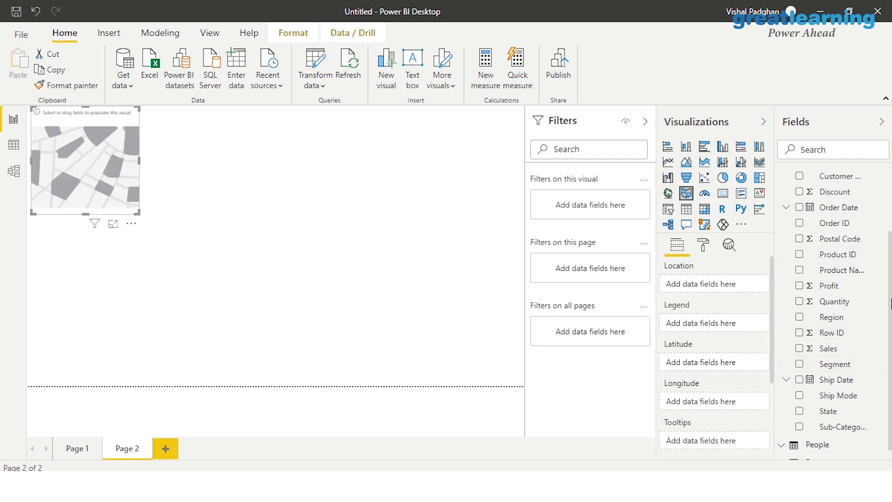
{"action": "scroll", "coordinate": [891, 307], "scroll_direction": "down", "scroll_amount": 1}
{"action": "left_click_drag", "start_coordinate": [827, 274], "coordinate": [69, 171]}
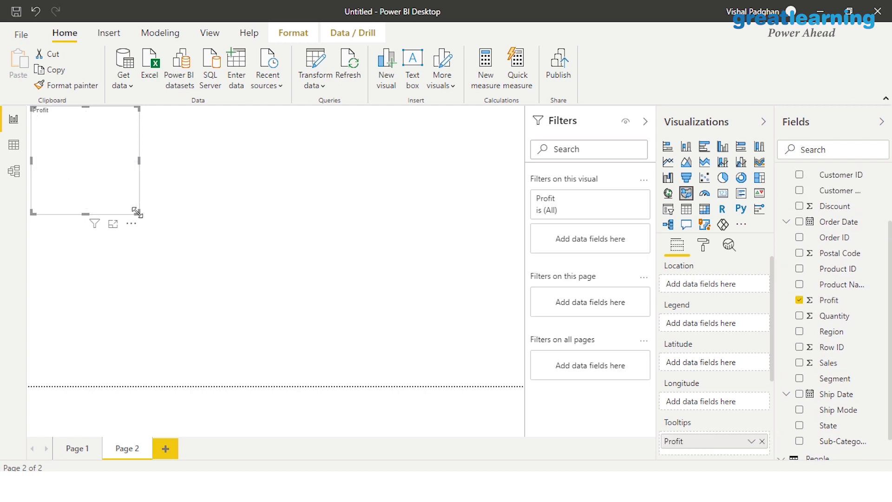
{"action": "left_click_drag", "start_coordinate": [137, 211], "coordinate": [328, 262]}
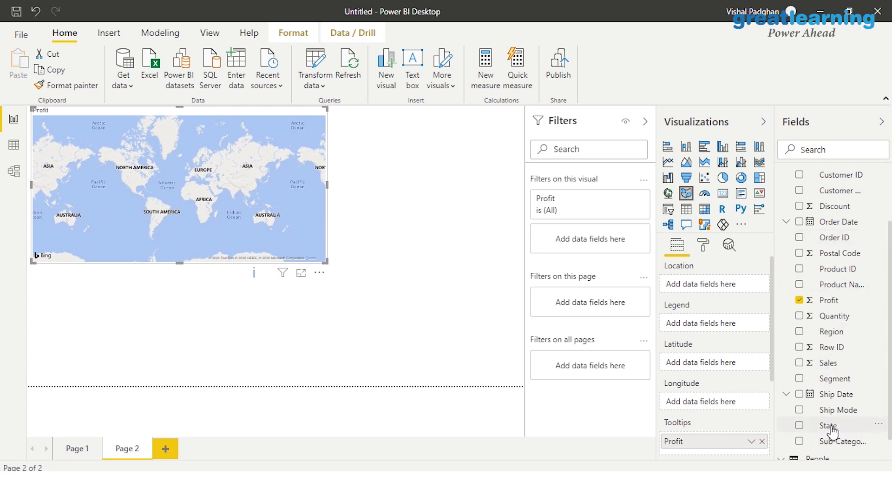
{"action": "left_click_drag", "start_coordinate": [832, 430], "coordinate": [158, 185]}
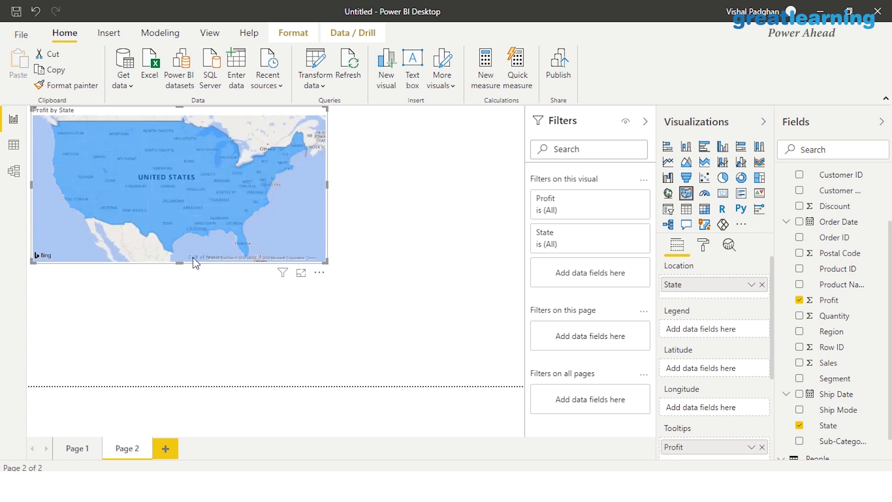
- Highlight South Dakota on the filled map, and add Profit a second time plus Sales to the map
{"action": "left_click", "coordinate": [137, 163]}
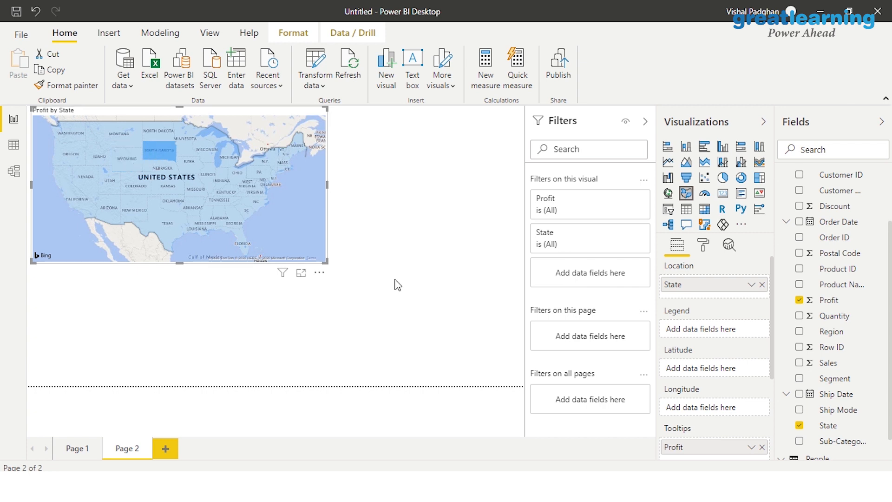
{"action": "left_click_drag", "start_coordinate": [829, 306], "coordinate": [144, 186]}
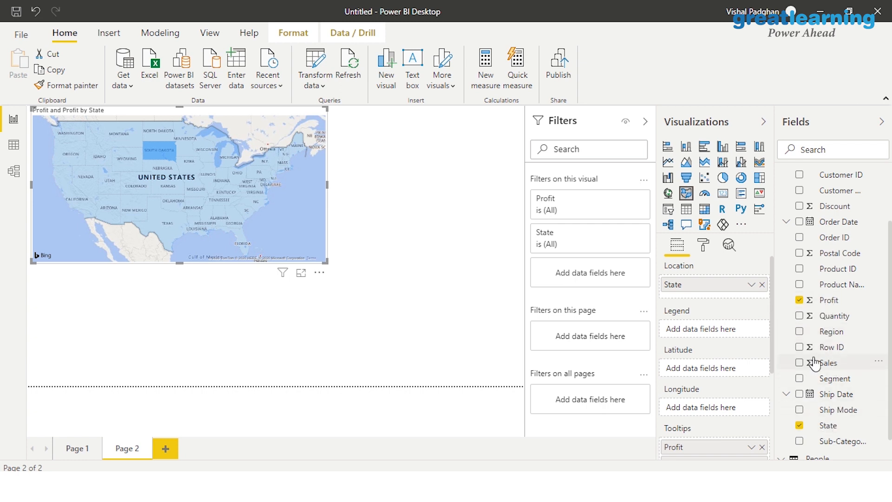
{"action": "left_click_drag", "start_coordinate": [814, 363], "coordinate": [130, 152]}
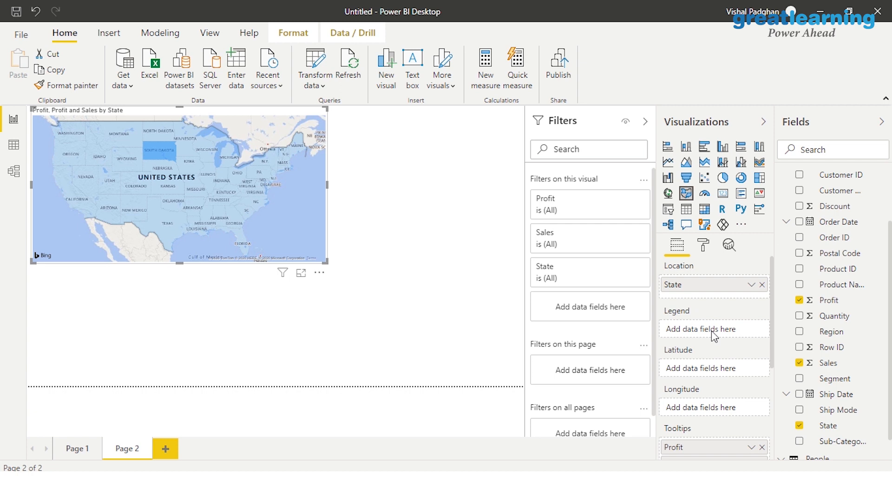
- Remove Sales, State and Profit from the filled map and delete the empty visual
{"action": "left_click", "coordinate": [799, 363]}
{"action": "left_click", "coordinate": [799, 426]}
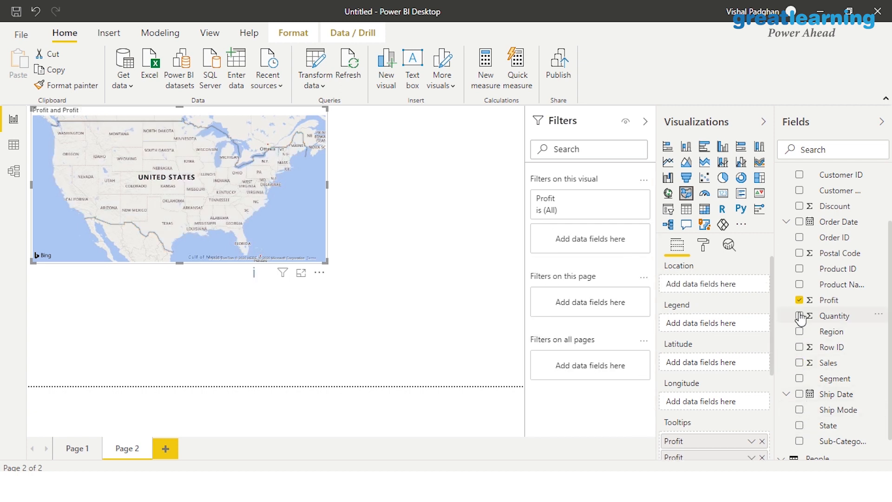
{"action": "left_click", "coordinate": [800, 301]}
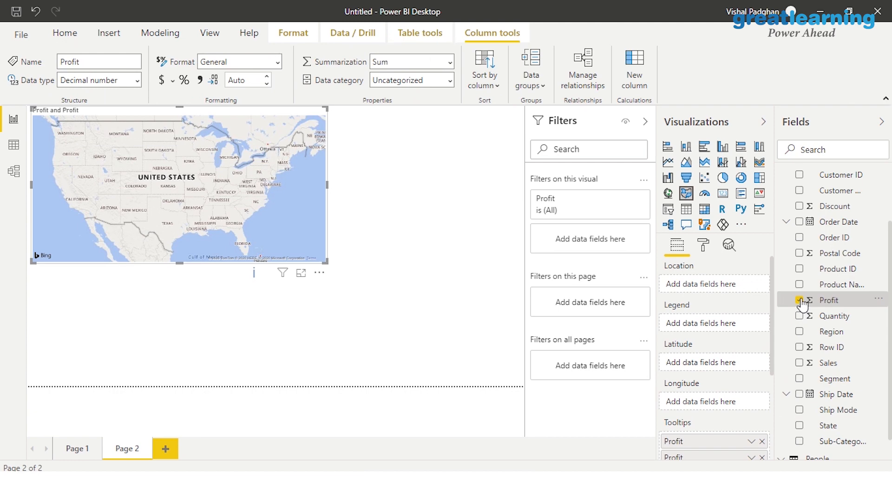
{"action": "left_click", "coordinate": [319, 272]}
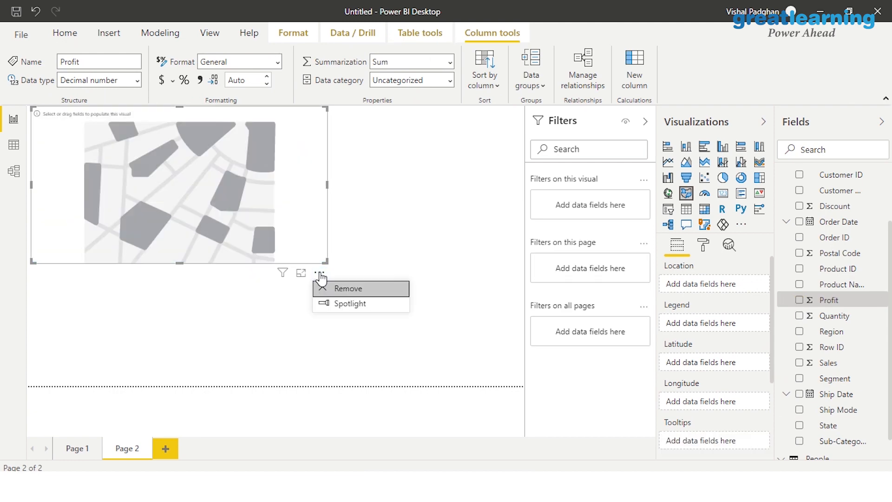
{"action": "key", "text": "Delete"}
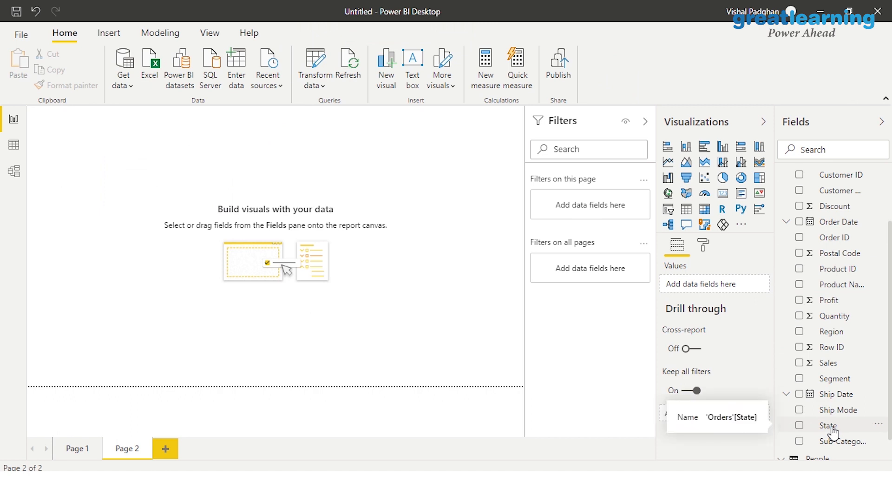
- Create a bubble map from the State field on the blank page and enlarge it to show the whole United States
{"action": "left_click_drag", "start_coordinate": [833, 431], "coordinate": [352, 255]}
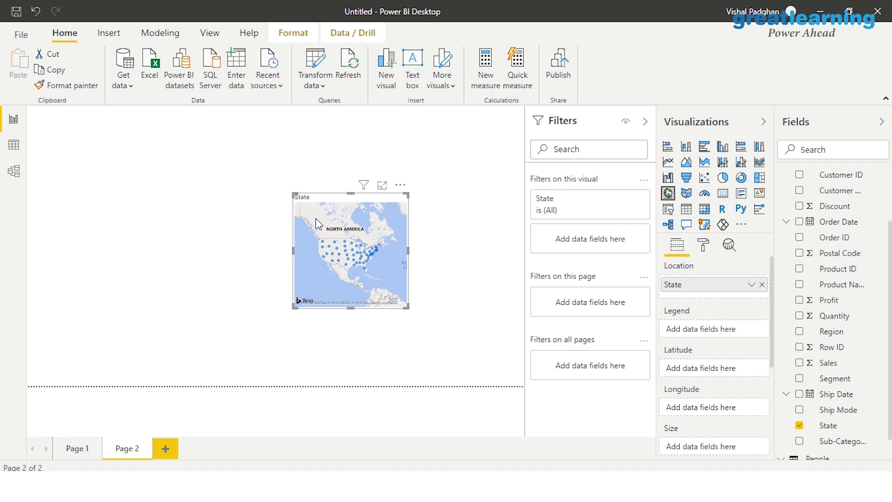
{"action": "left_click_drag", "start_coordinate": [292, 191], "coordinate": [131, 120]}
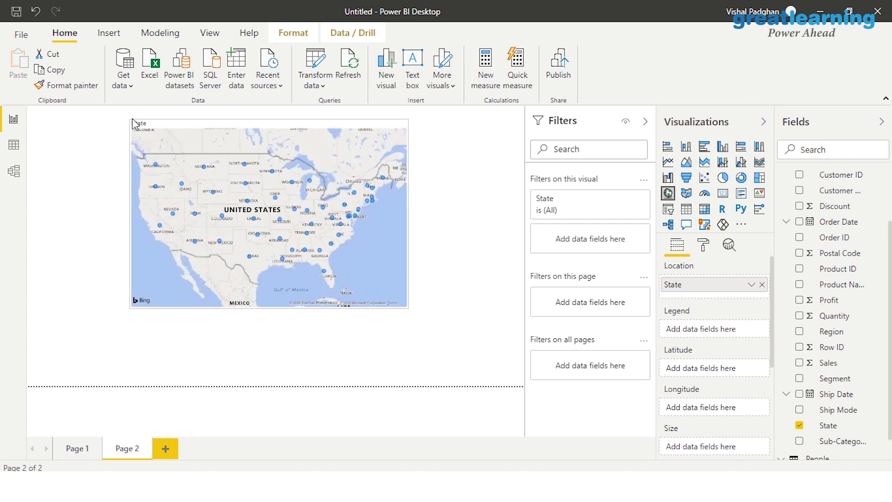
{"action": "left_click", "coordinate": [248, 201]}
{"action": "left_click", "coordinate": [248, 201]}
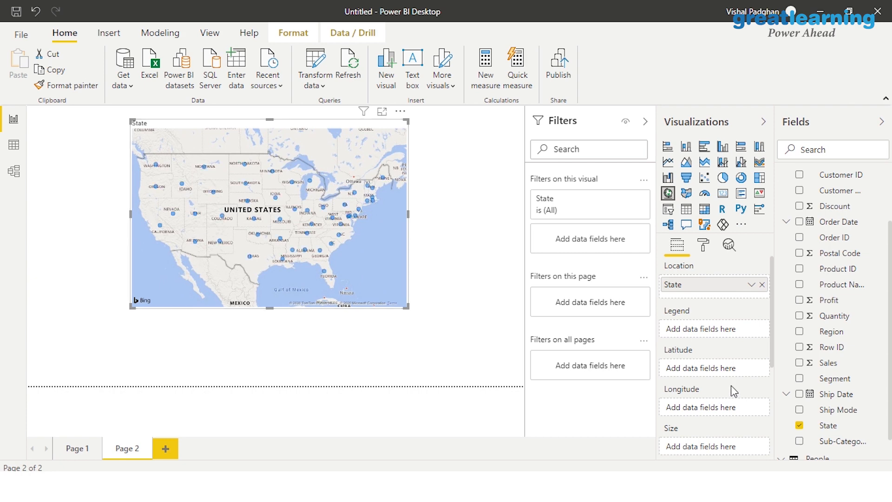
- Assign State to the map's legend and latitude, and size its bubbles by Profit
{"action": "left_click_drag", "start_coordinate": [828, 426], "coordinate": [707, 334]}
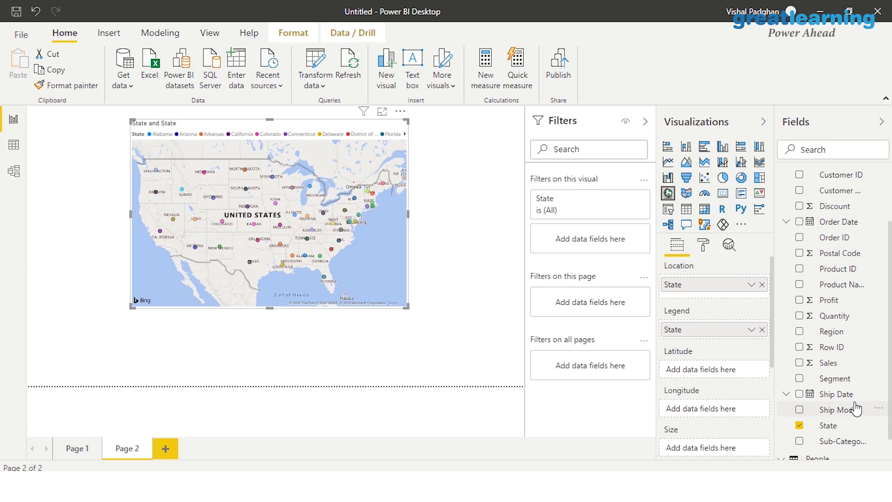
{"action": "left_click_drag", "start_coordinate": [831, 430], "coordinate": [709, 375]}
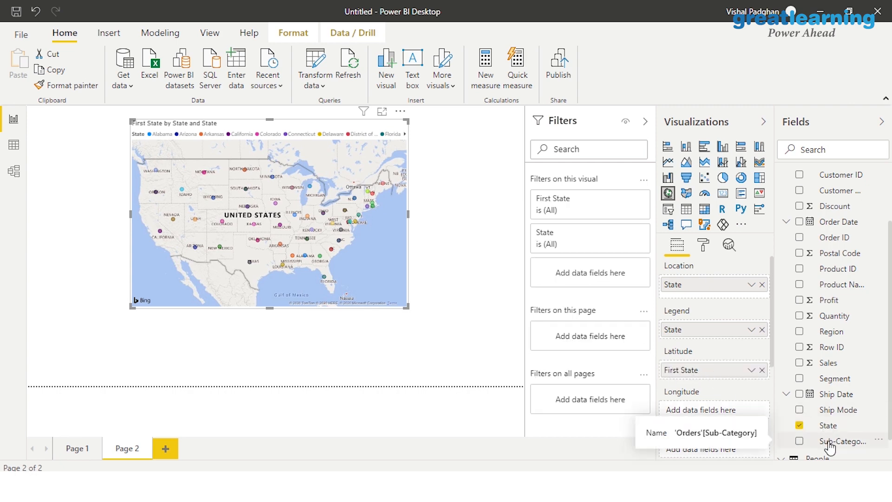
{"action": "left_click_drag", "start_coordinate": [445, 186], "coordinate": [245, 228]}
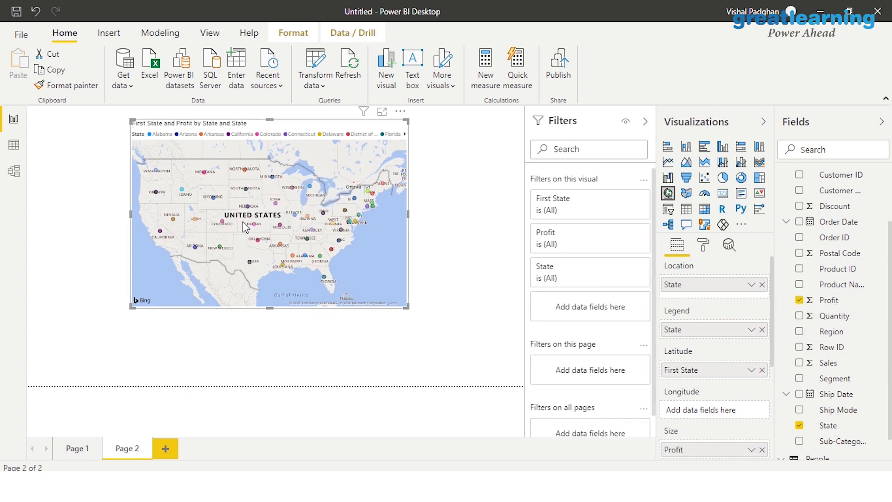
- Examine the Profit details of the New York and California bubbles on the map
{"action": "left_click", "coordinate": [354, 198]}
{"action": "left_click", "coordinate": [353, 200]}
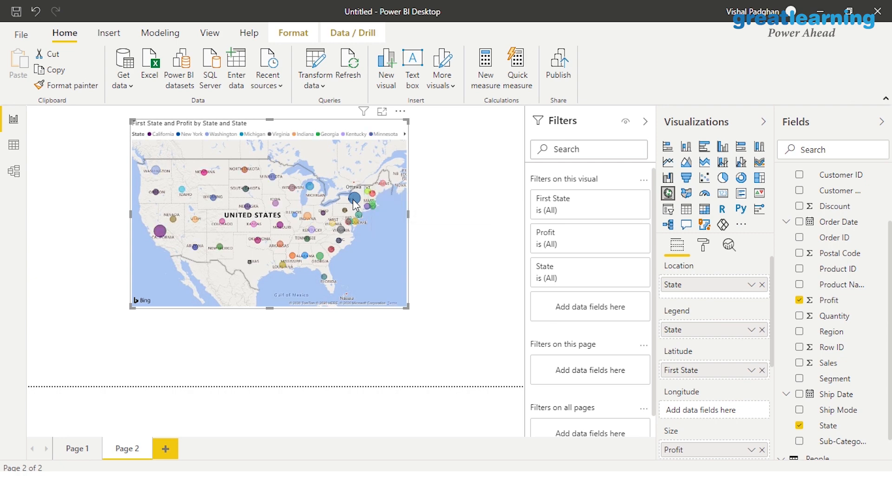
{"action": "mouse_move", "coordinate": [354, 203]}
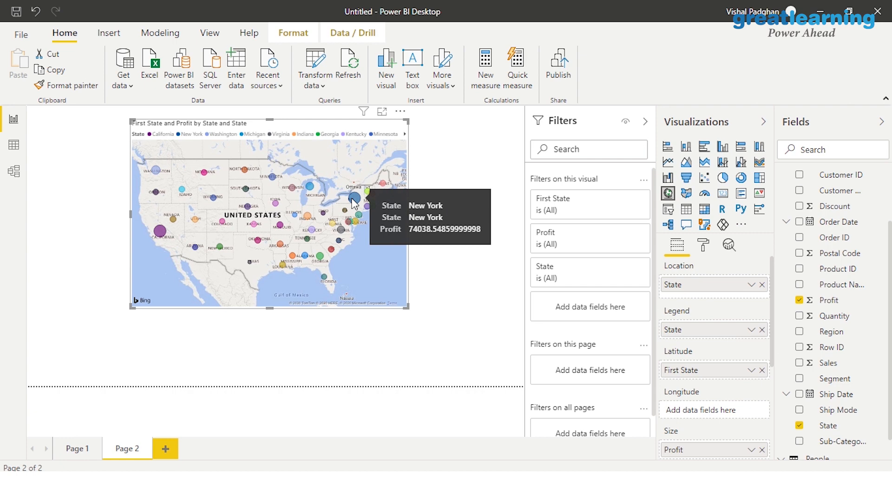
{"action": "mouse_move", "coordinate": [160, 233]}
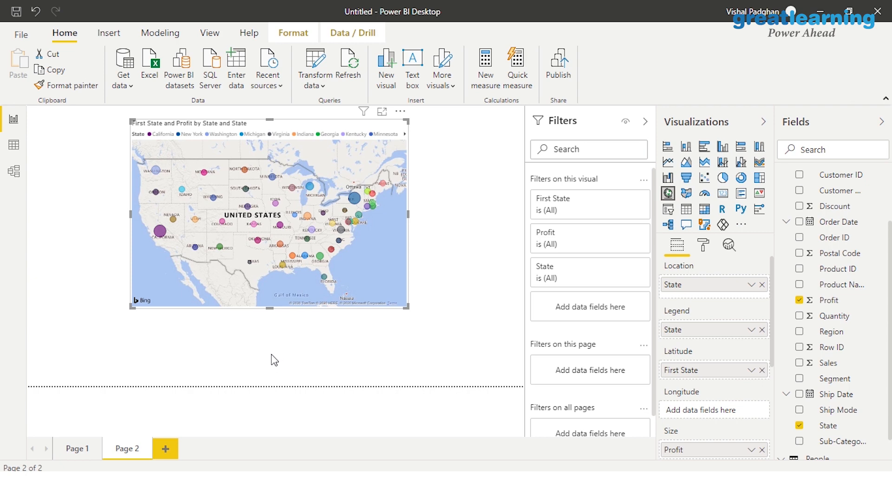
- Move the bubble map to the upper-left corner of the report page and deselect it
{"action": "left_click_drag", "start_coordinate": [130, 241], "coordinate": [32, 232]}
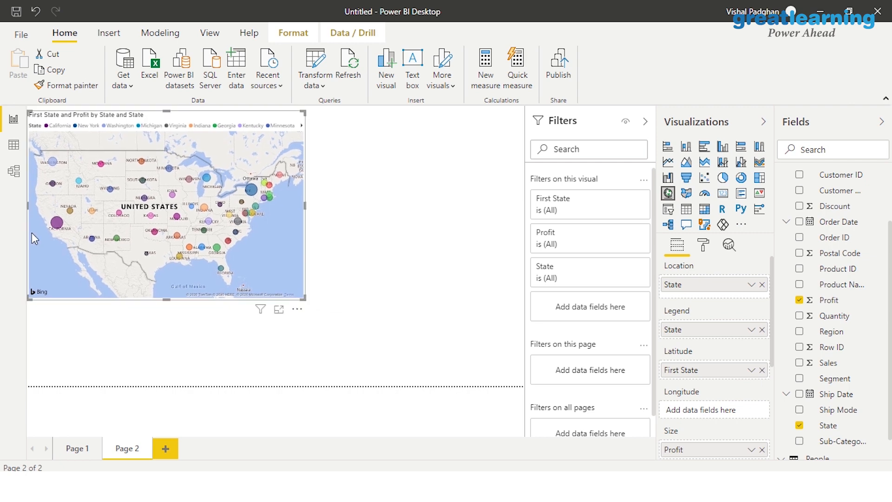
{"action": "left_click", "coordinate": [374, 226]}
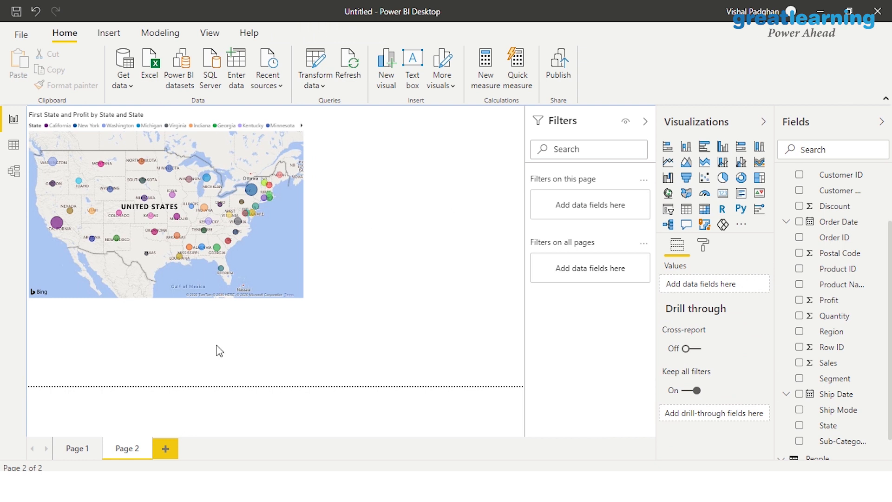
- Insert a card visual on Page 1 below the Profit by Year chart and have it show Profit
{"action": "left_click", "coordinate": [83, 450]}
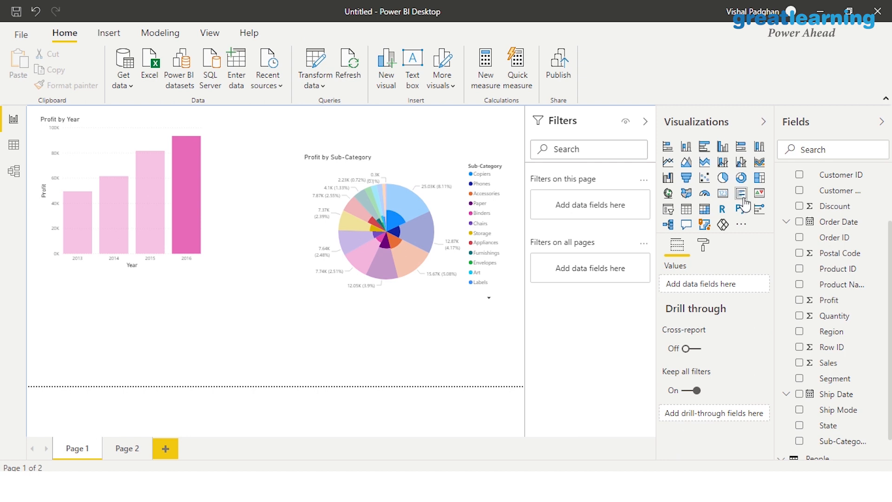
{"action": "left_click", "coordinate": [725, 195]}
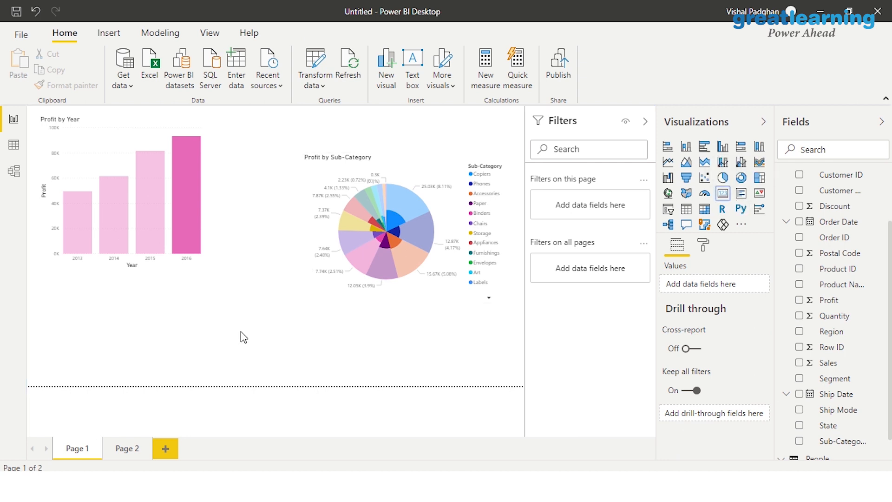
{"action": "left_click", "coordinate": [723, 194]}
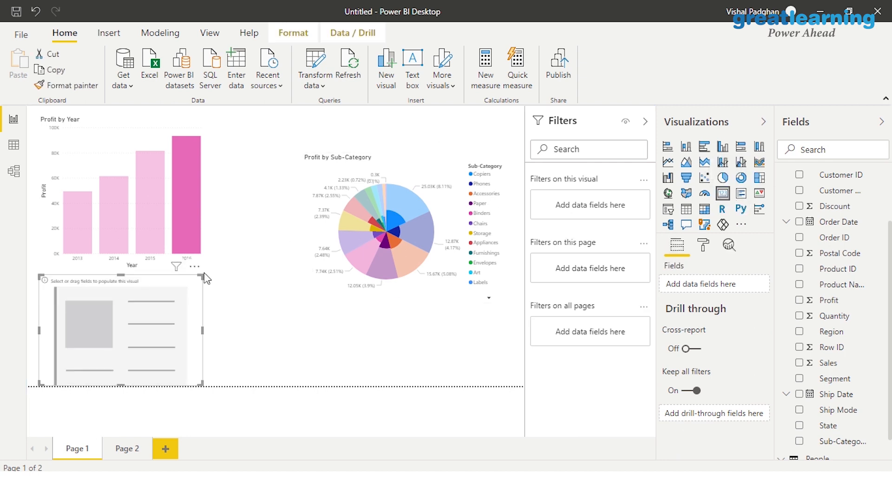
{"action": "left_click_drag", "start_coordinate": [820, 301], "coordinate": [132, 347]}
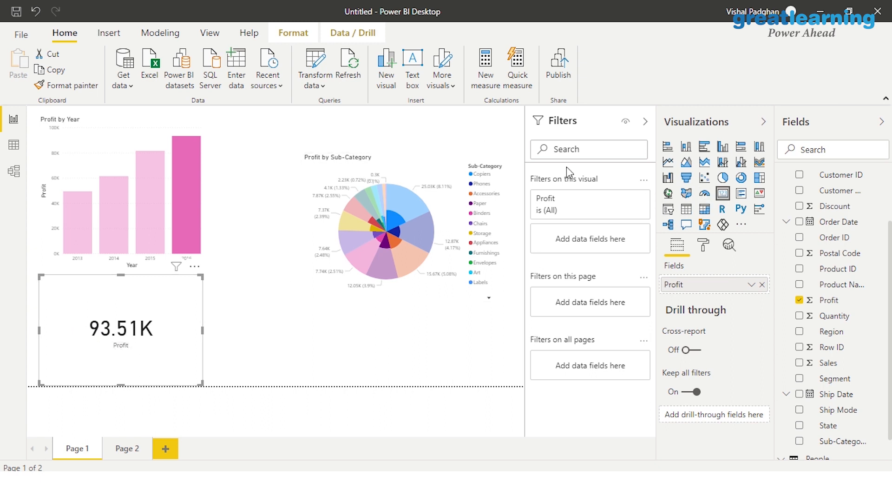
- Filter the Profit by Sub-Category pie chart to sub-categories whose Profit is less than 30000
{"action": "left_click", "coordinate": [612, 210]}
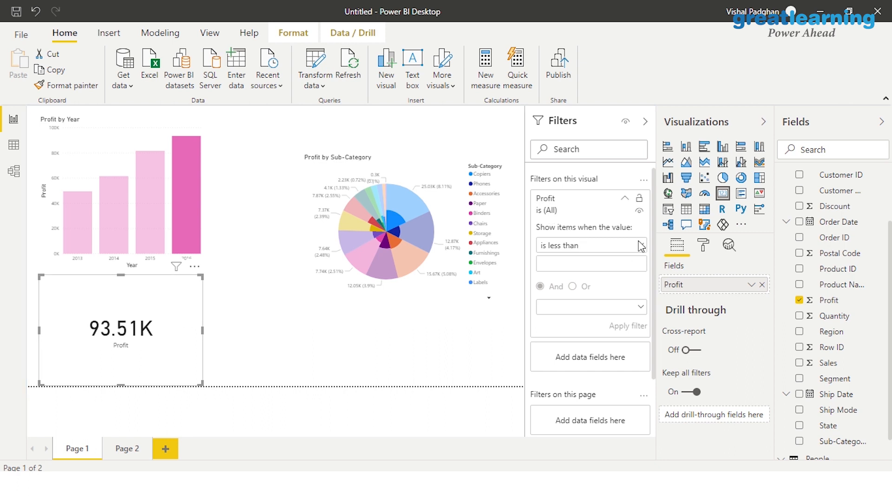
{"action": "left_click", "coordinate": [358, 212]}
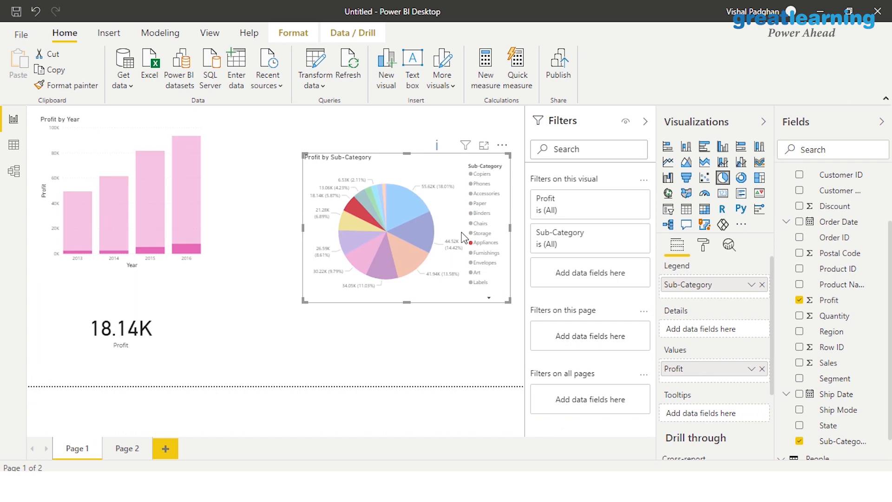
{"action": "left_click", "coordinate": [624, 200]}
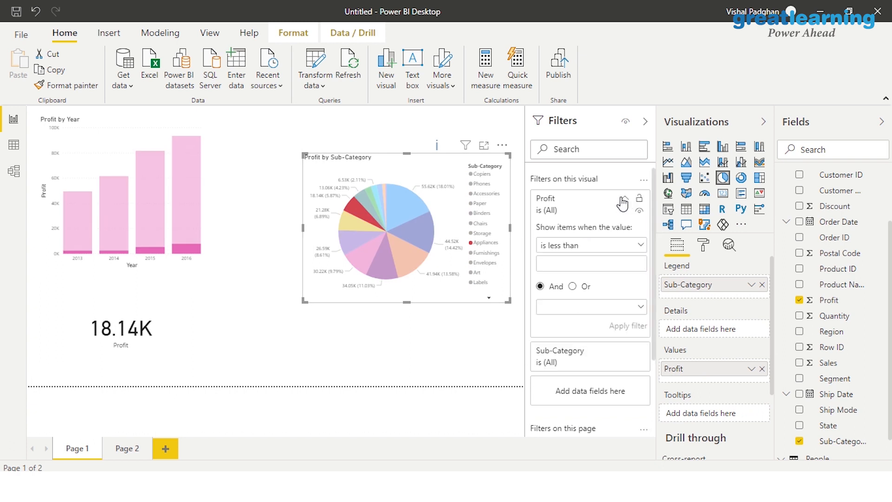
{"action": "left_click", "coordinate": [632, 246]}
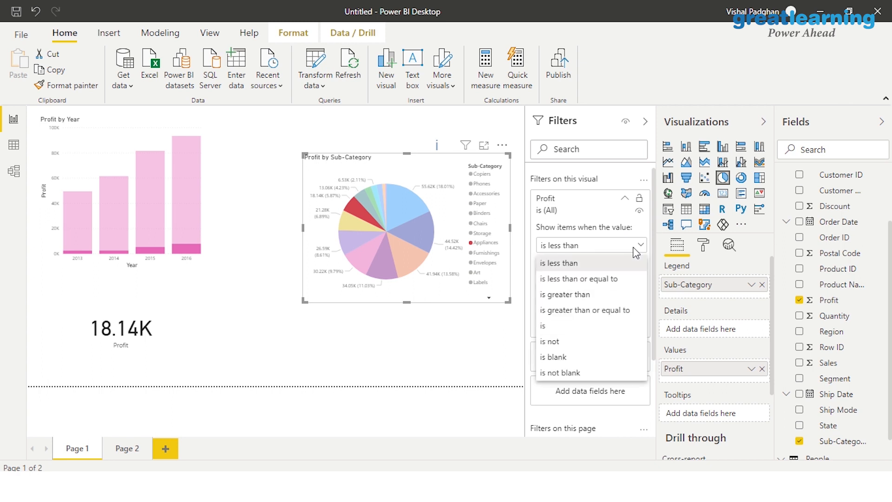
{"action": "left_click", "coordinate": [457, 368]}
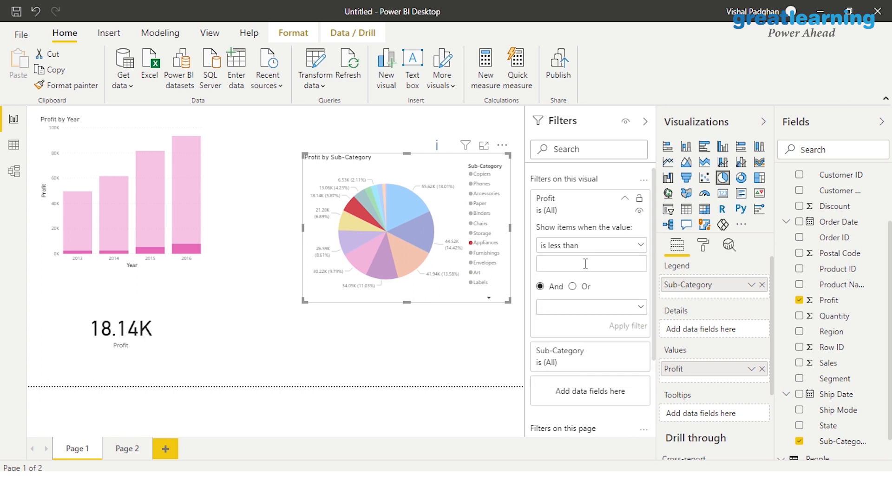
{"action": "left_click", "coordinate": [404, 230]}
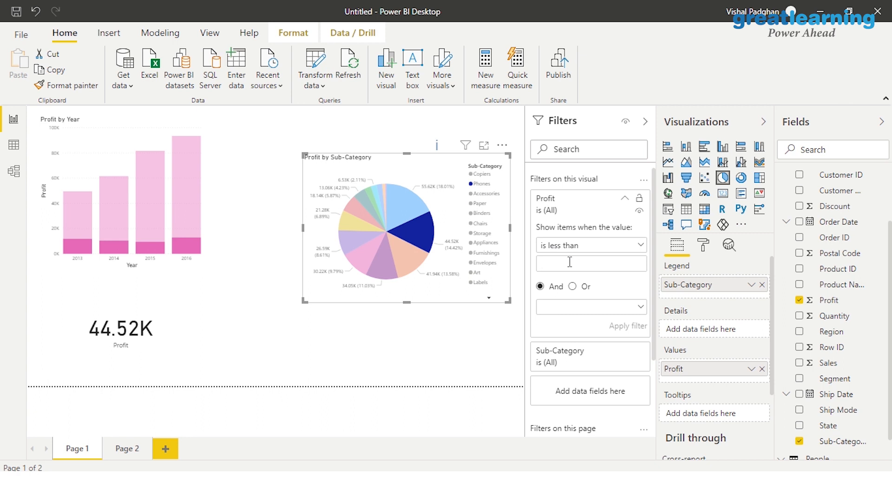
{"action": "type", "text": "30"}
{"action": "type", "text": "000"}
{"action": "left_click", "coordinate": [627, 327]}
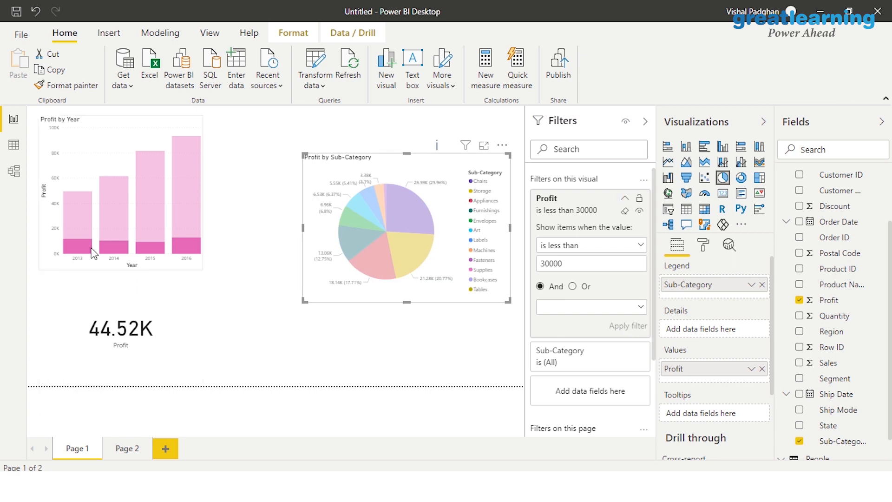
- Cross-highlight single pie slices such as Art, Furnishings, Storage, Appliances and Chairs to examine their Profit in the card and column chart
{"action": "mouse_move", "coordinate": [358, 249]}
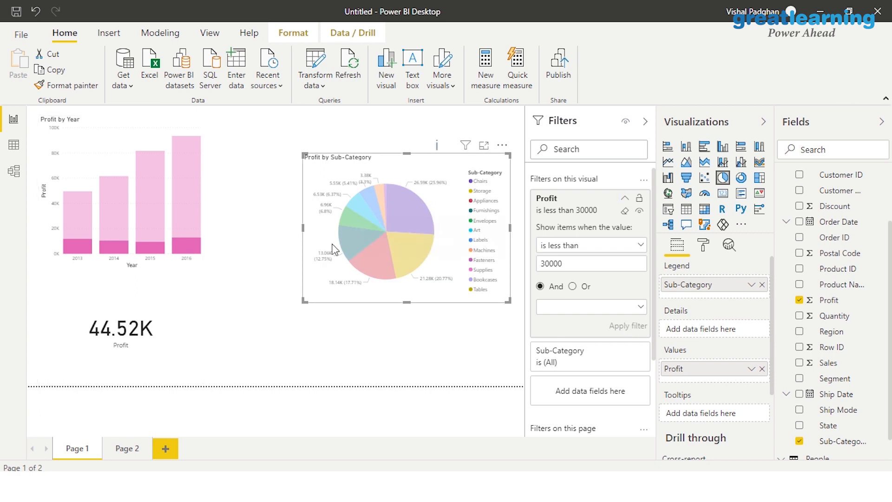
{"action": "left_click", "coordinate": [362, 208]}
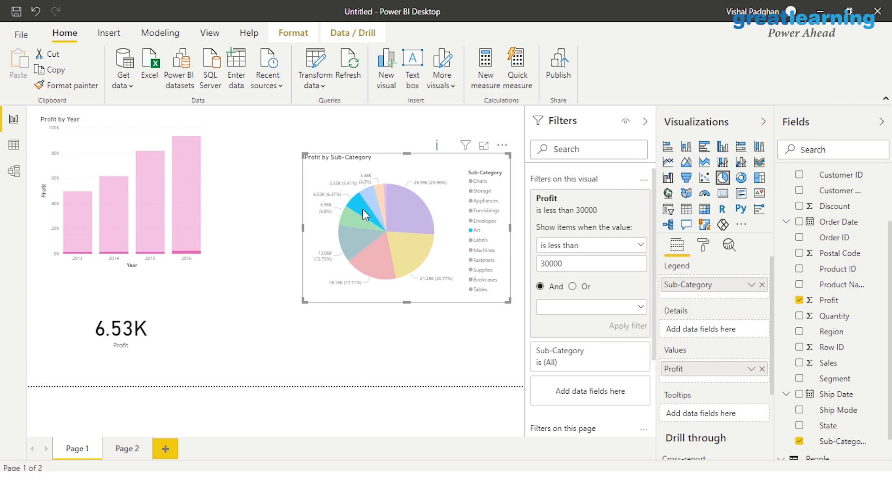
{"action": "left_click", "coordinate": [359, 227]}
{"action": "left_click", "coordinate": [355, 252]}
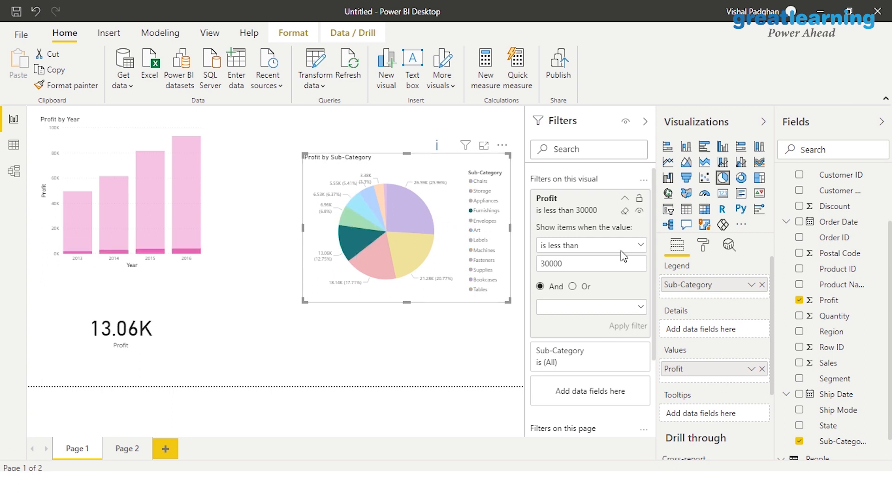
{"action": "left_click", "coordinate": [239, 327]}
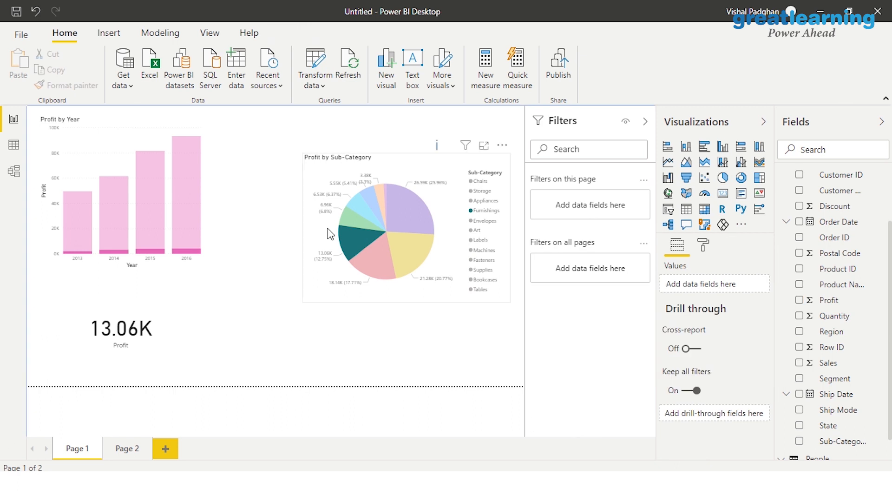
{"action": "left_click", "coordinate": [153, 305]}
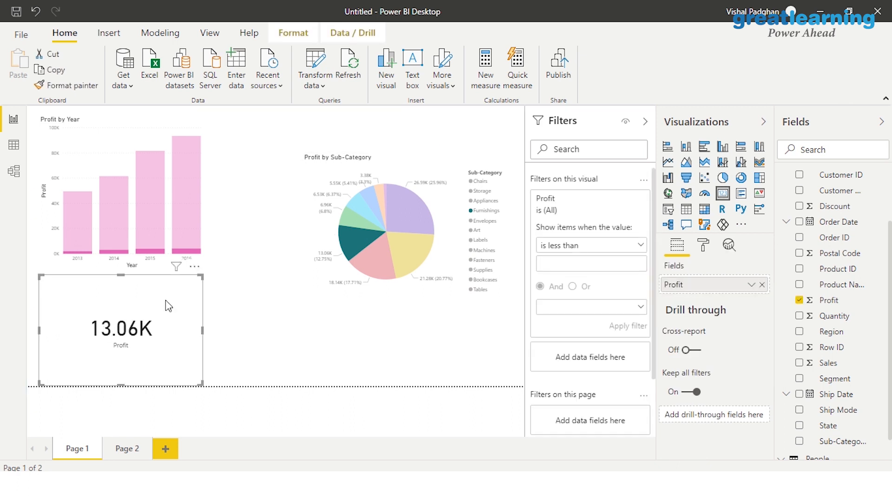
{"action": "left_click", "coordinate": [408, 261]}
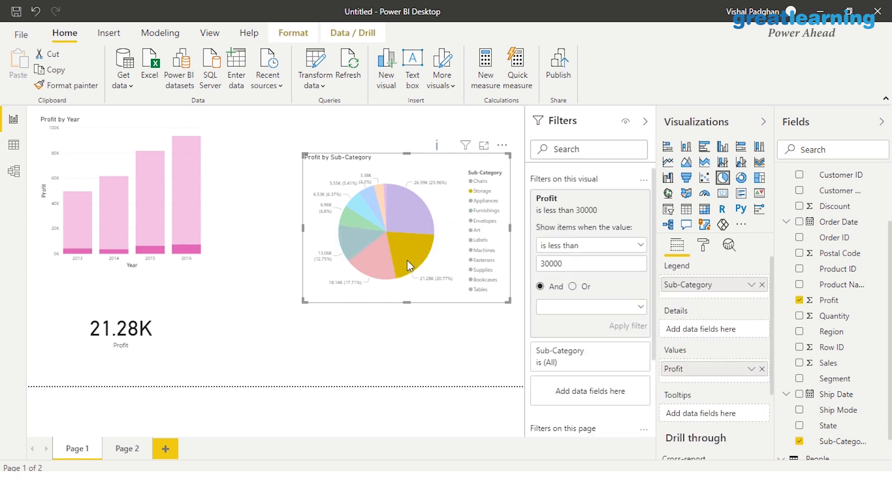
{"action": "left_click", "coordinate": [379, 263]}
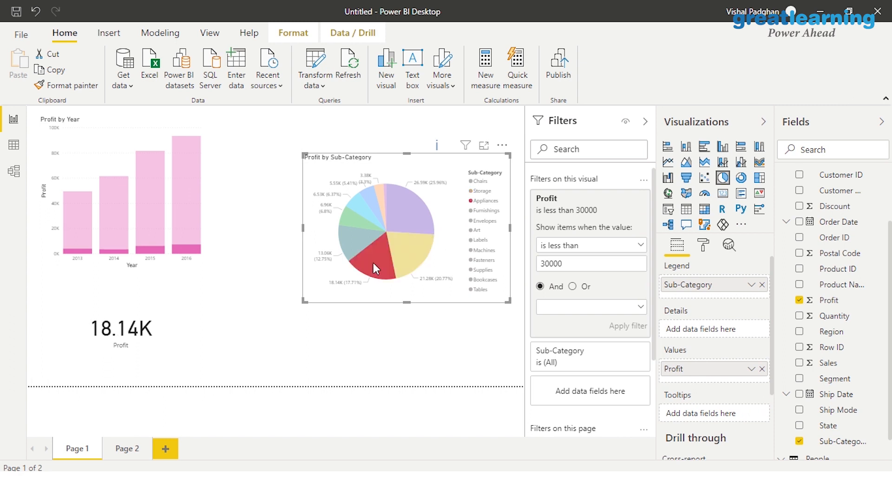
{"action": "left_click", "coordinate": [353, 235]}
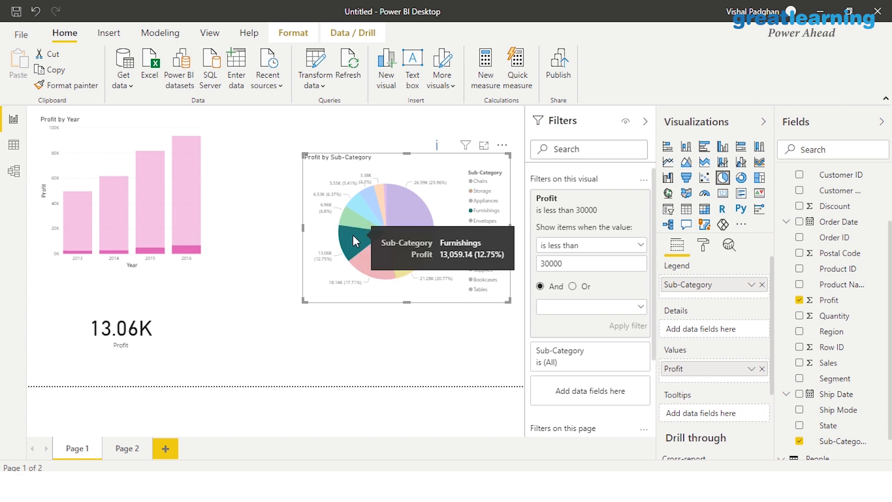
{"action": "left_click", "coordinate": [423, 224]}
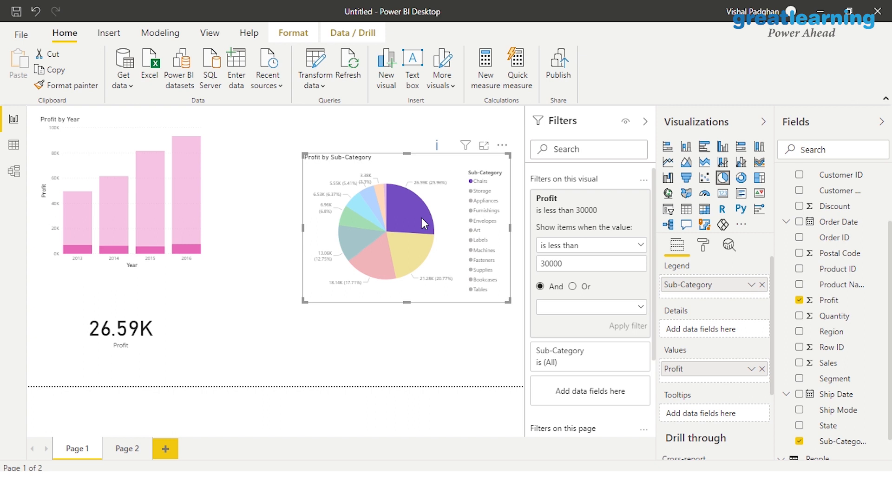
{"action": "left_click", "coordinate": [263, 265]}
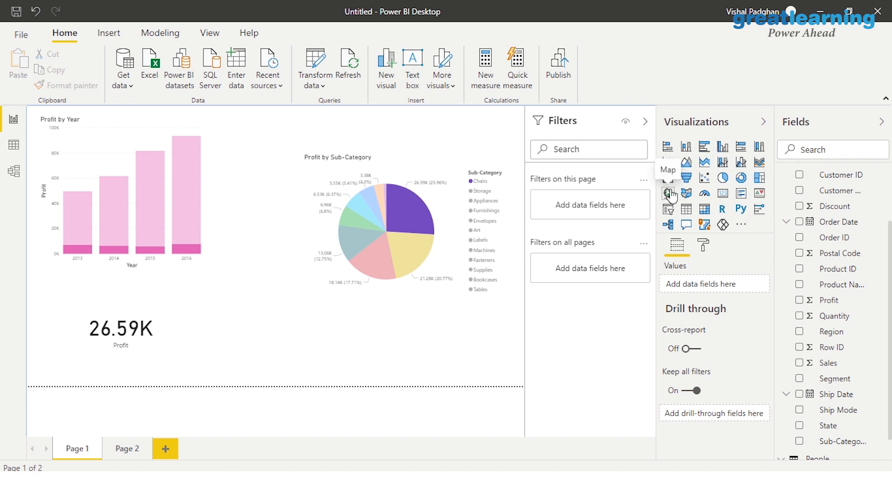
- Add a second map on Page 2 below the bubble map, using State as its location
{"action": "left_click", "coordinate": [128, 448]}
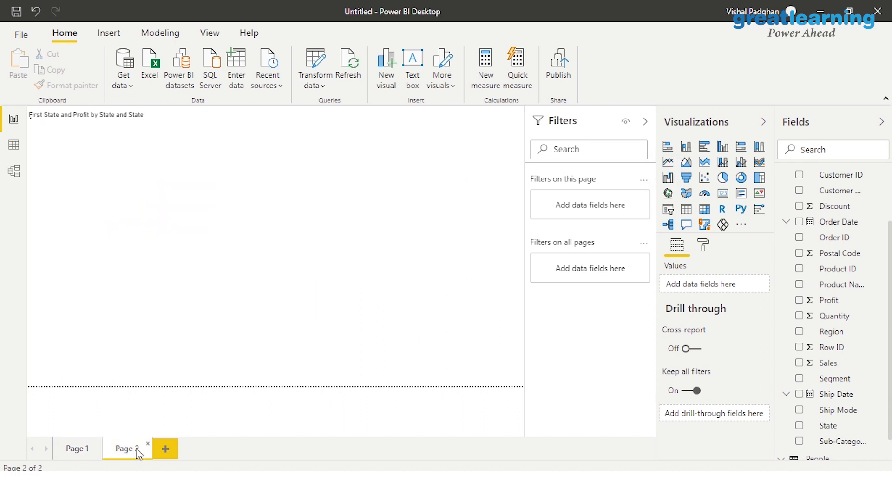
{"action": "left_click", "coordinate": [669, 194]}
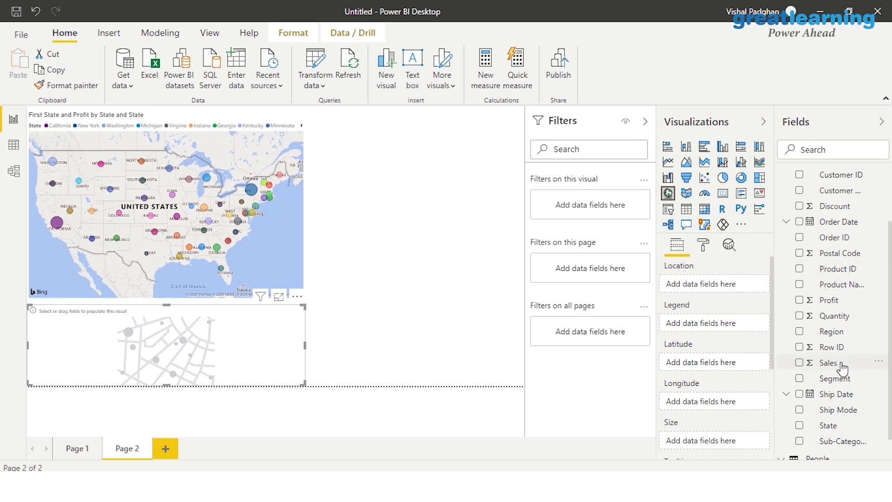
{"action": "left_click_drag", "start_coordinate": [828, 426], "coordinate": [268, 343]}
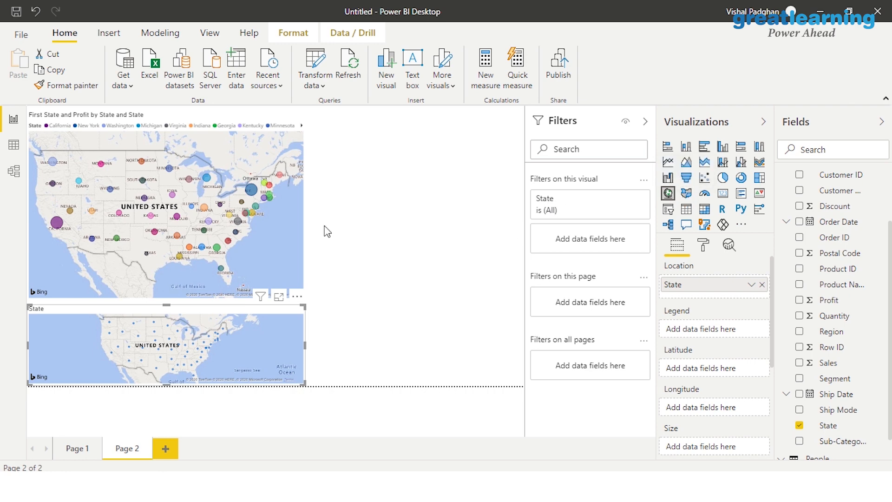
{"action": "left_click", "coordinate": [258, 204]}
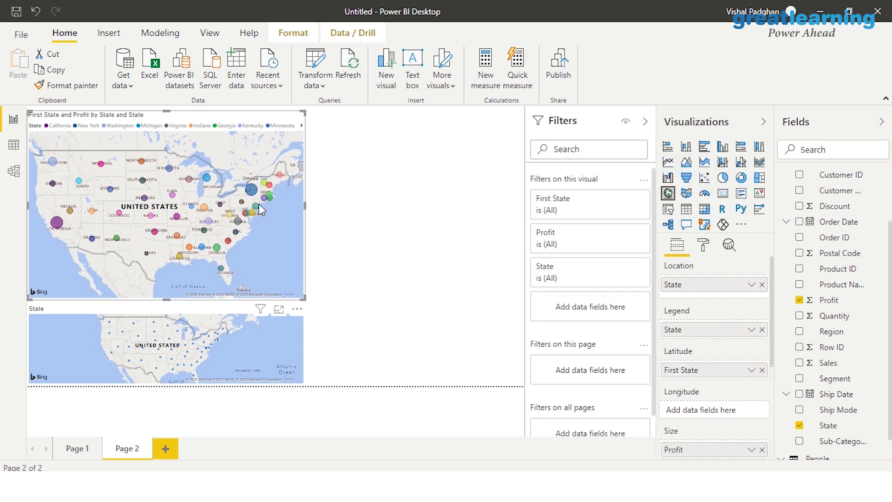
{"action": "left_click", "coordinate": [437, 199]}
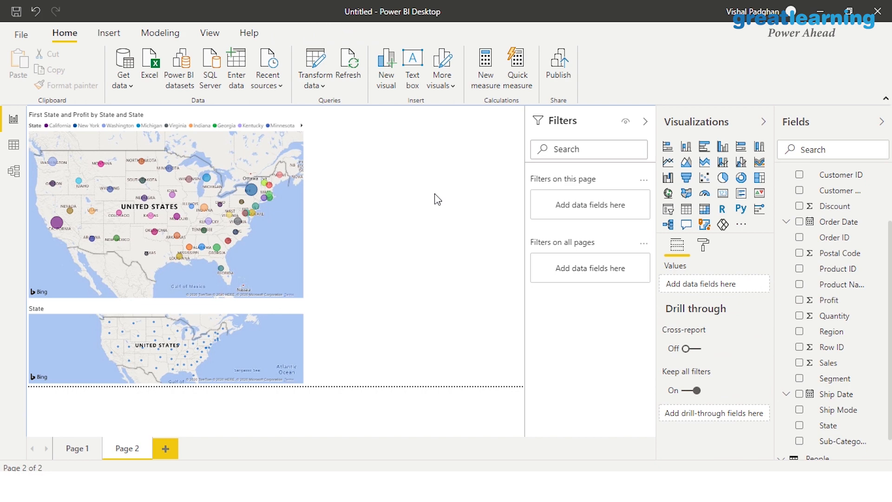
- Start publishing the report from Page 1 and save it as demoreportGLA in the Great Learning folder
{"action": "left_click", "coordinate": [82, 449]}
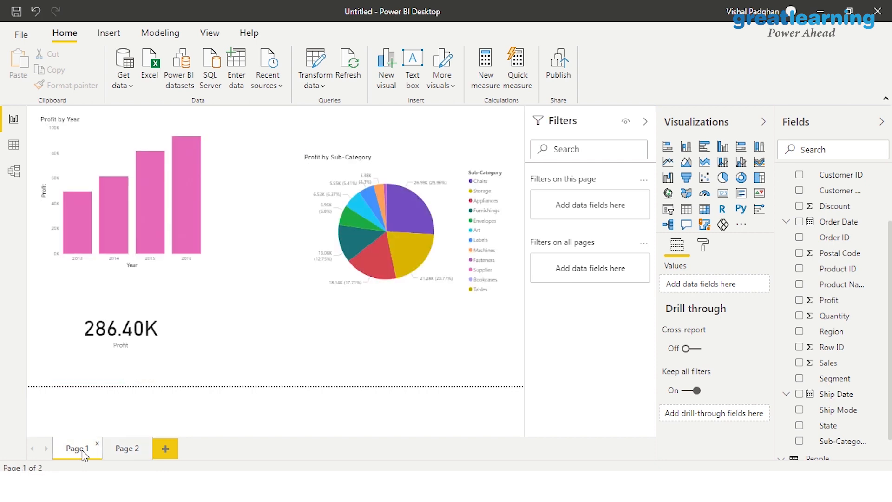
{"action": "left_click", "coordinate": [562, 79]}
{"action": "left_click", "coordinate": [508, 265]}
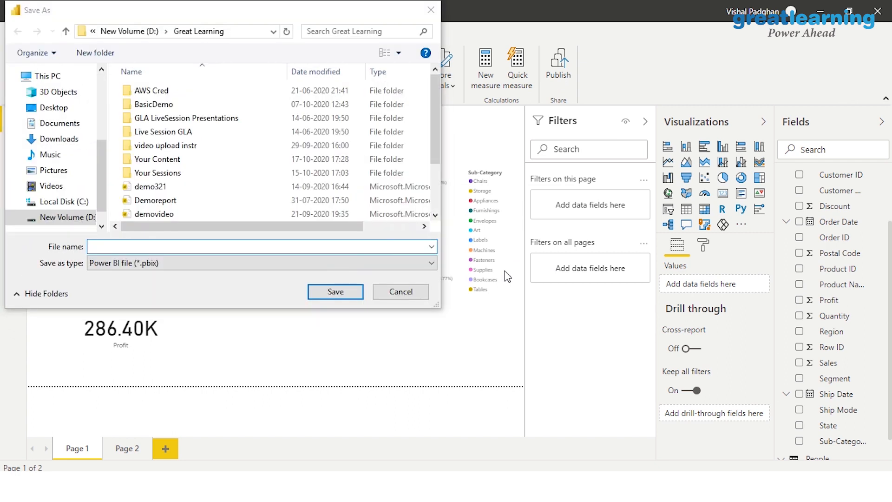
{"action": "type", "text": "demoreportGLA"}
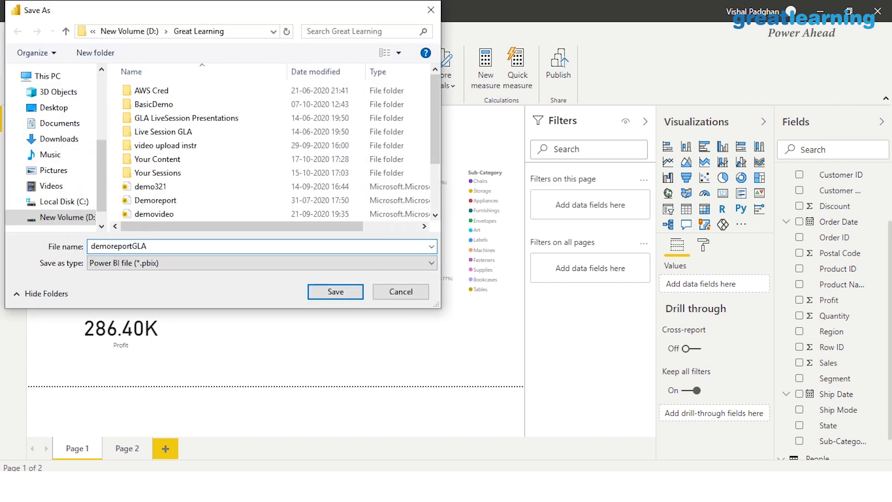
{"action": "left_click", "coordinate": [328, 291]}
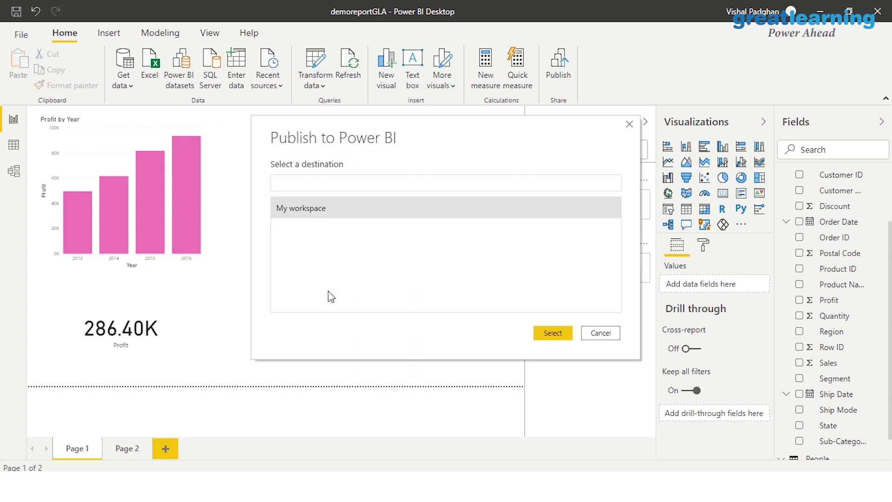
- Publish the report to My workspace and open demoreportGLA in the Power BI service in a maximized browser window
{"action": "left_click", "coordinate": [541, 330]}
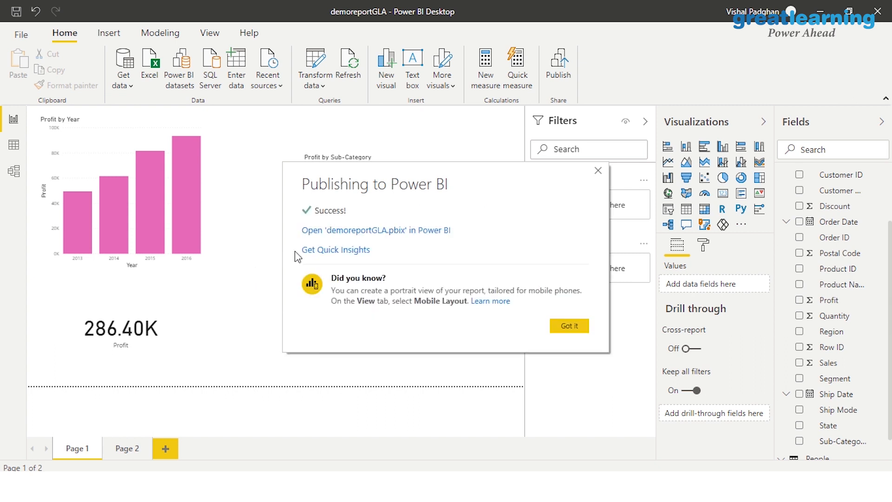
{"action": "left_click", "coordinate": [331, 237]}
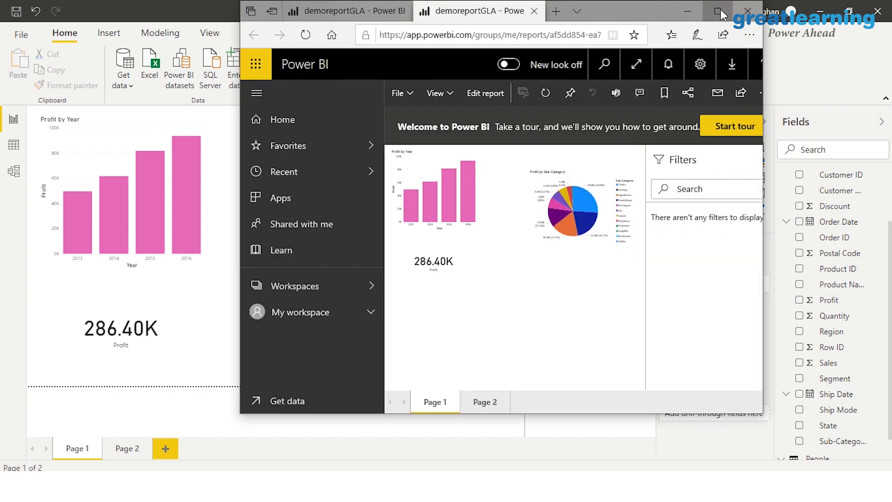
{"action": "left_click", "coordinate": [719, 10]}
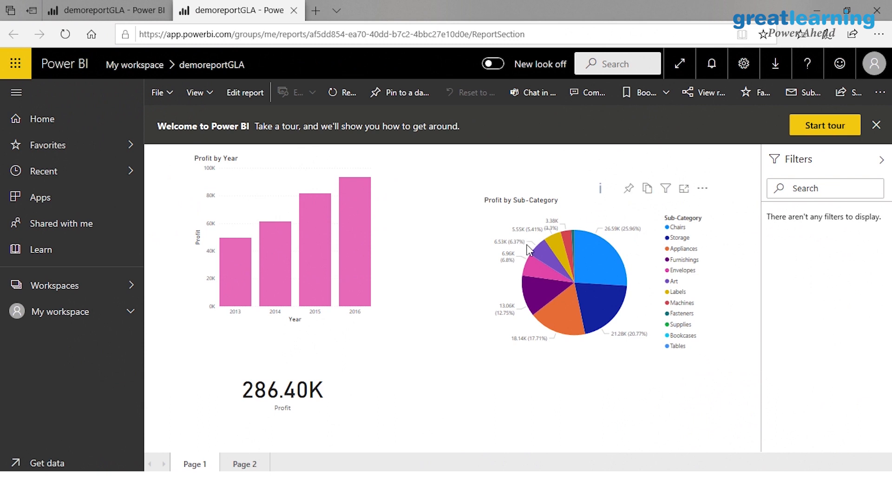
- Cross-highlight the Chairs slice in the published report's Page 1 pie chart and view the maps on Page 2
{"action": "left_click", "coordinate": [288, 199]}
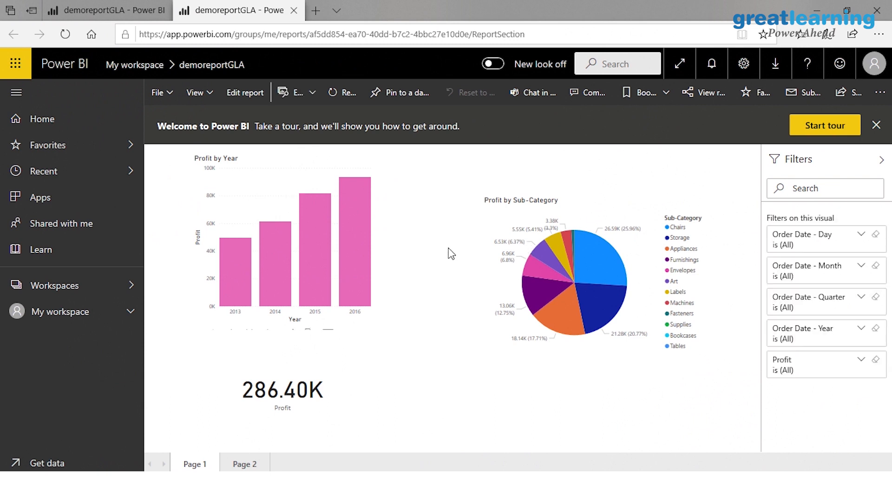
{"action": "left_click", "coordinate": [611, 246]}
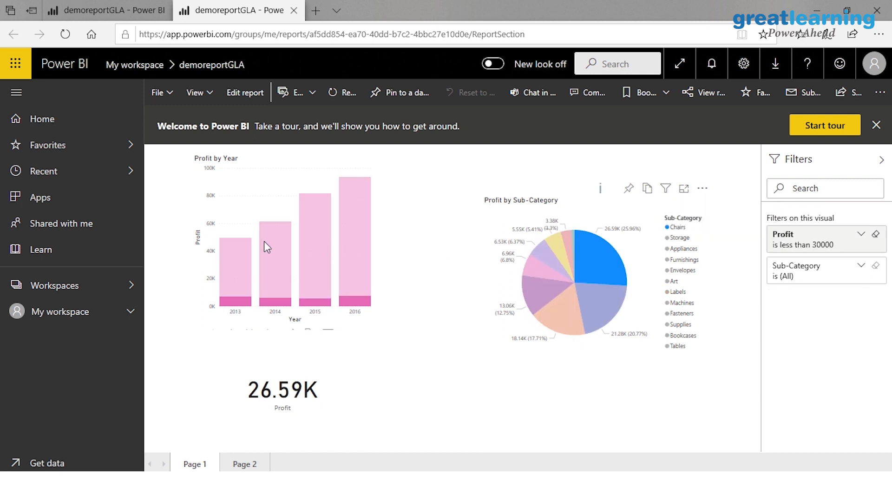
{"action": "mouse_move", "coordinate": [251, 240]}
{"action": "left_click", "coordinate": [237, 466]}
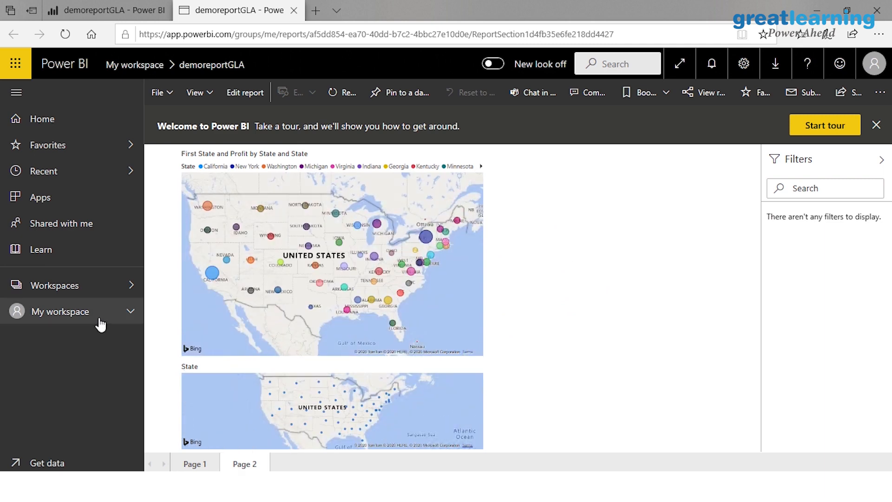
- Browse the workspaces and open demoreportGLA from the list of reports in My workspace
{"action": "left_click", "coordinate": [130, 290]}
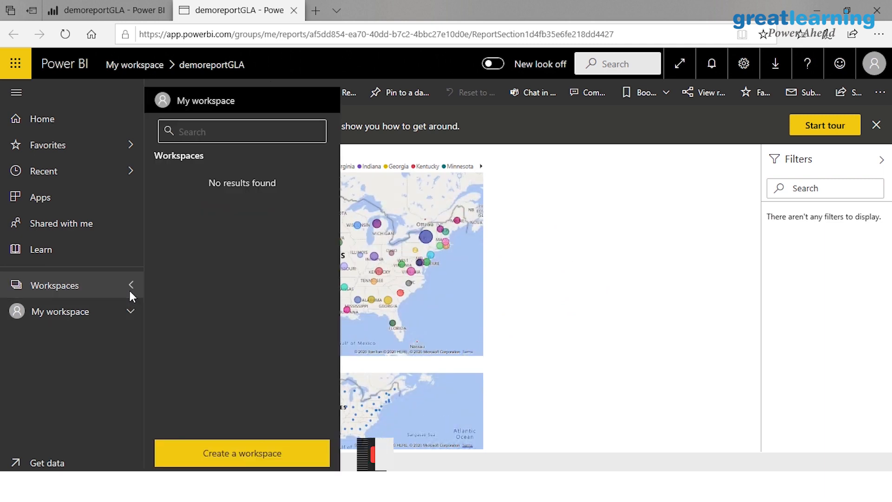
{"action": "left_click", "coordinate": [129, 286]}
{"action": "left_click", "coordinate": [110, 292]}
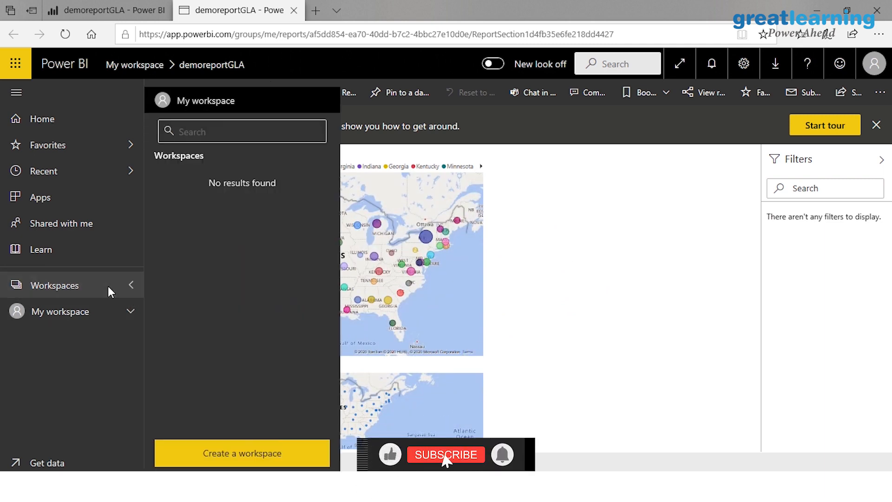
{"action": "left_click", "coordinate": [70, 315]}
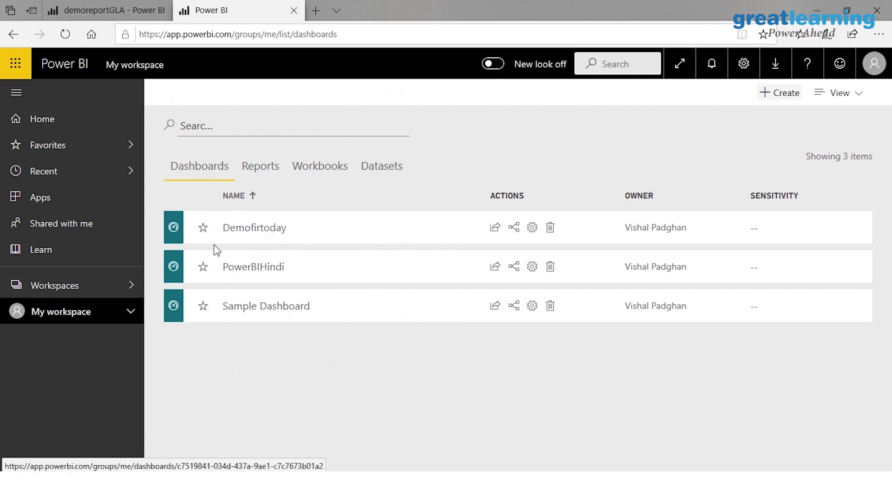
{"action": "left_click", "coordinate": [267, 176]}
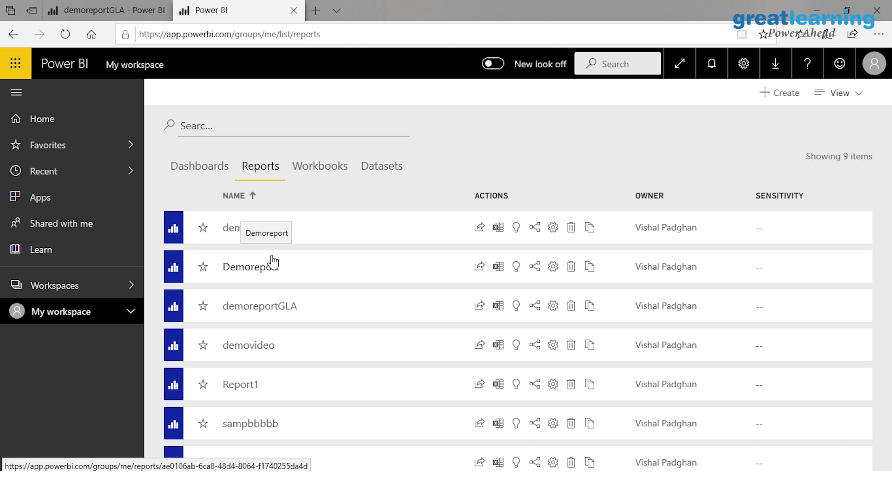
{"action": "left_click", "coordinate": [260, 307]}
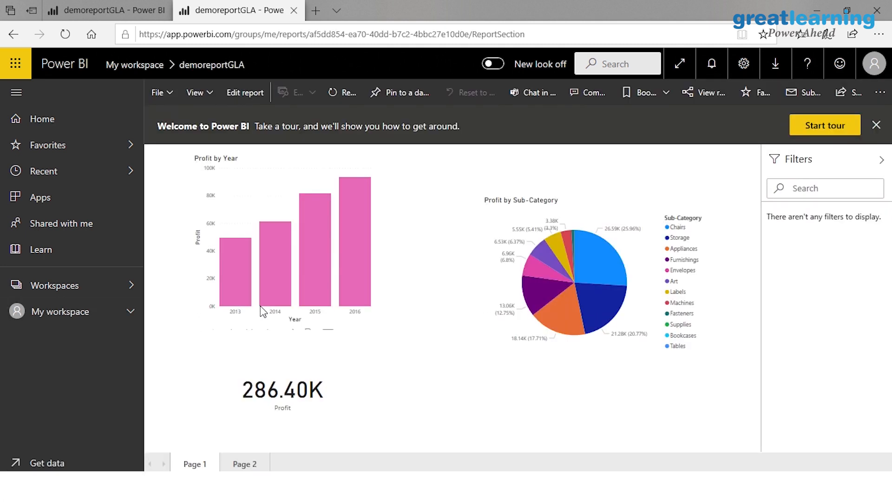
{"action": "left_click", "coordinate": [296, 263]}
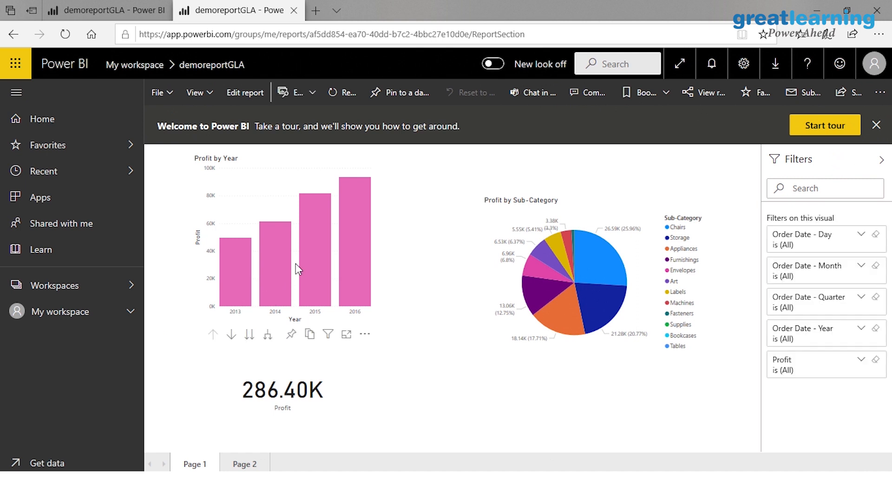
{"action": "left_click", "coordinate": [308, 261]}
{"action": "left_click", "coordinate": [307, 261]}
{"action": "right_click", "coordinate": [307, 261]}
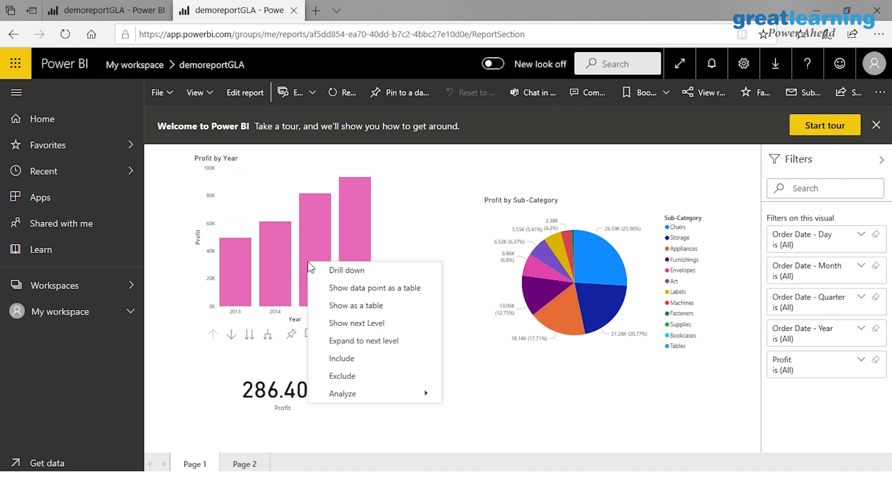
{"action": "left_click", "coordinate": [289, 315]}
{"action": "left_click", "coordinate": [365, 333]}
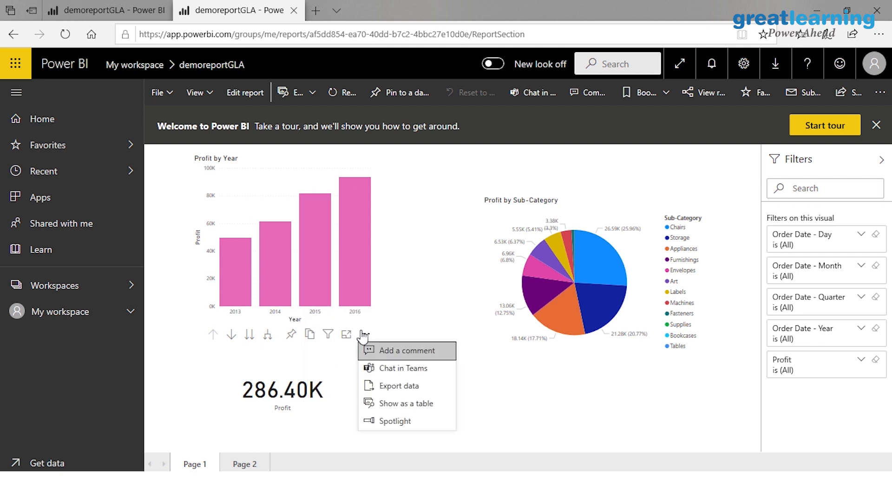
{"action": "left_click", "coordinate": [424, 210]}
- Highlight the 2014 column and pin the Profit by Year chart to a new dashboard named GLAPOWERBI
{"action": "left_click", "coordinate": [279, 302]}
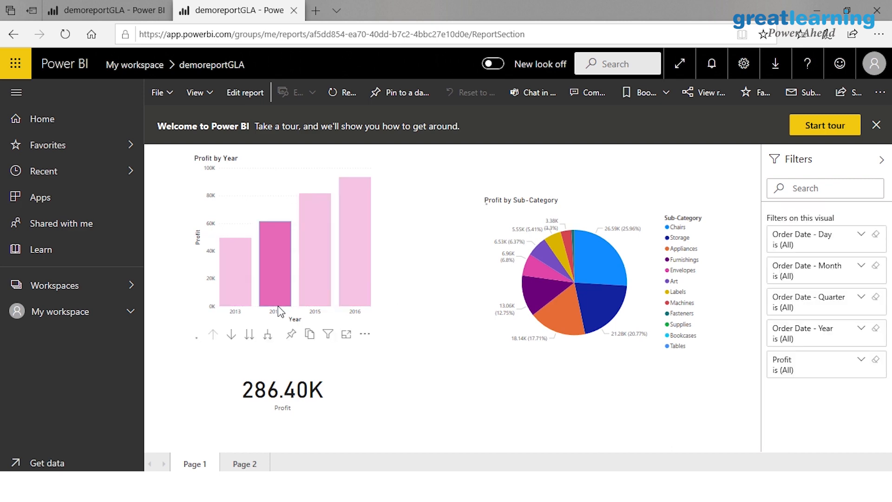
{"action": "left_click", "coordinate": [291, 334]}
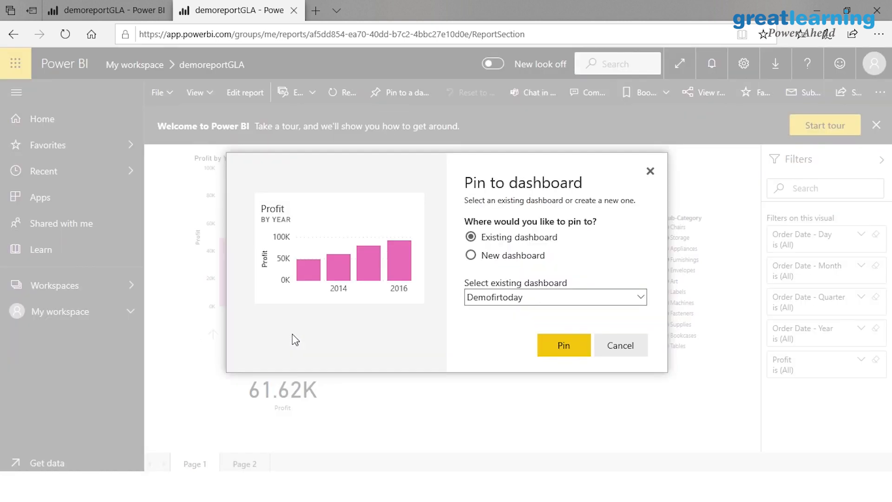
{"action": "left_click", "coordinate": [471, 255]}
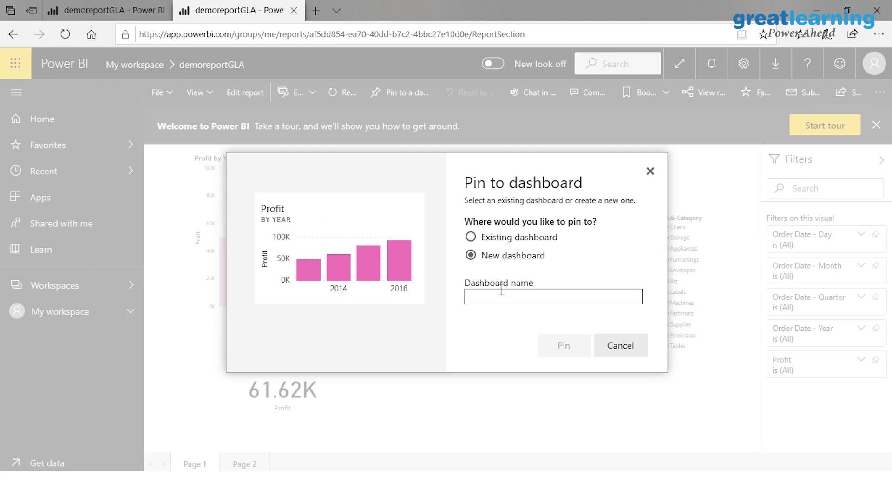
{"action": "type", "text": "GLAPWE"}
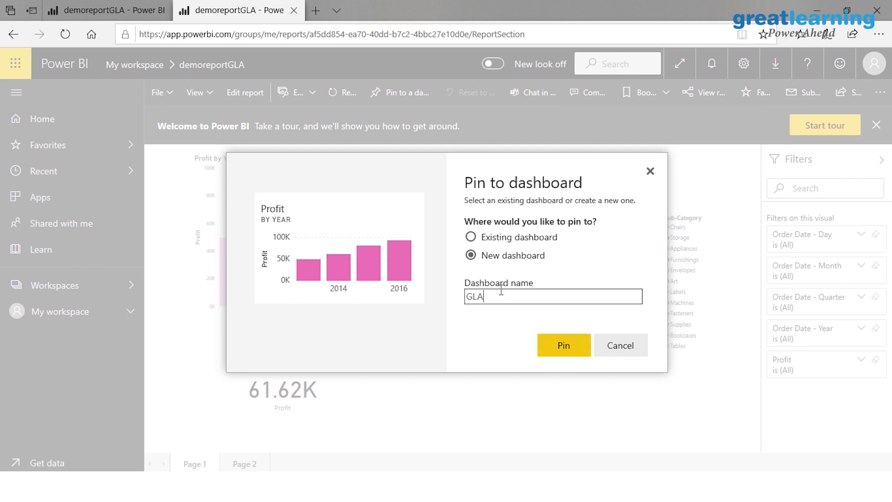
{"action": "key", "text": "BackSpace"}
{"action": "key", "text": "BackSpace"}
{"action": "type", "text": "OWERBI"}
{"action": "left_click", "coordinate": [557, 345]}
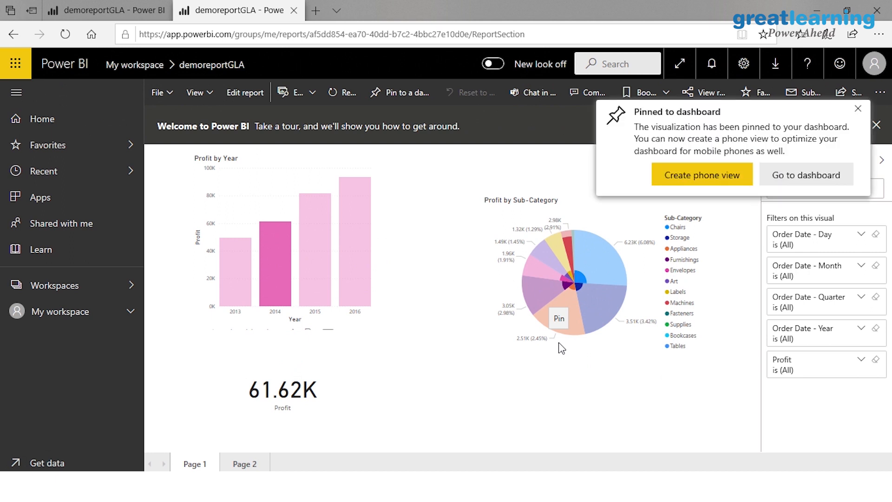
- View the pinned Profit by Year tile on the GLAPOWERBI dashboard and follow it back to its source report
{"action": "left_click", "coordinate": [777, 176]}
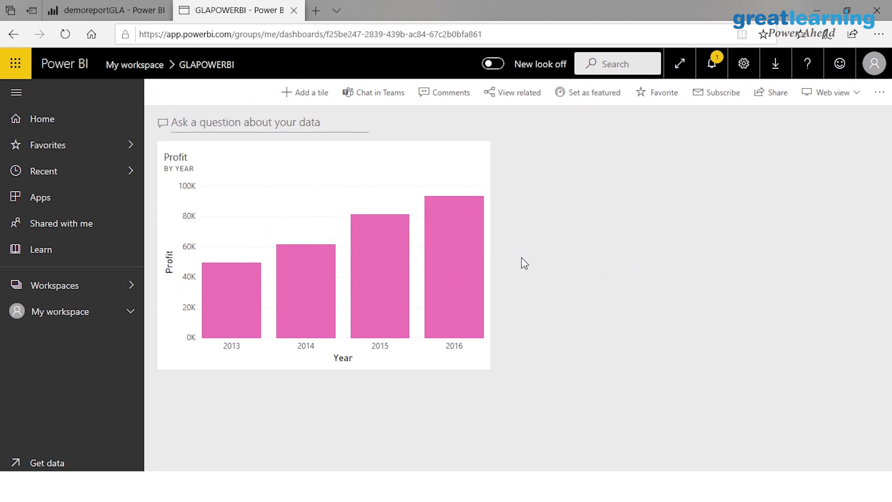
{"action": "mouse_move", "coordinate": [308, 185]}
{"action": "left_mouse_down"}
{"action": "mouse_move", "coordinate": [397, 182]}
{"action": "mouse_move", "coordinate": [442, 195]}
{"action": "mouse_move", "coordinate": [325, 189]}
{"action": "left_mouse_up"}
{"action": "mouse_move", "coordinate": [386, 297]}
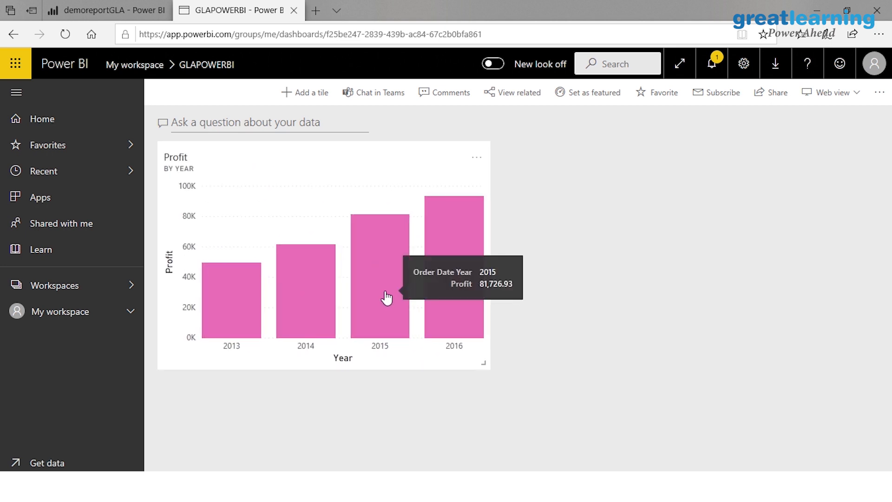
{"action": "left_click", "coordinate": [386, 297]}
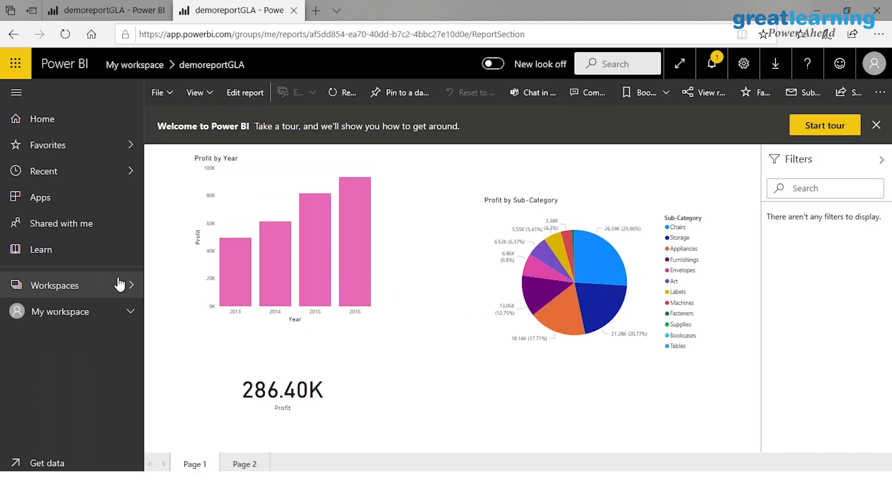
- Open Report1 from the list of reports in My workspace
{"action": "left_click", "coordinate": [72, 312]}
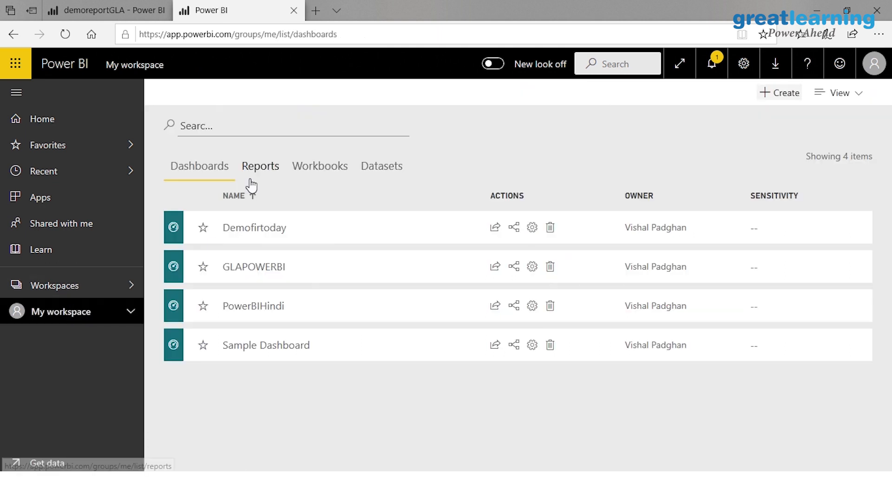
{"action": "left_click", "coordinate": [259, 168]}
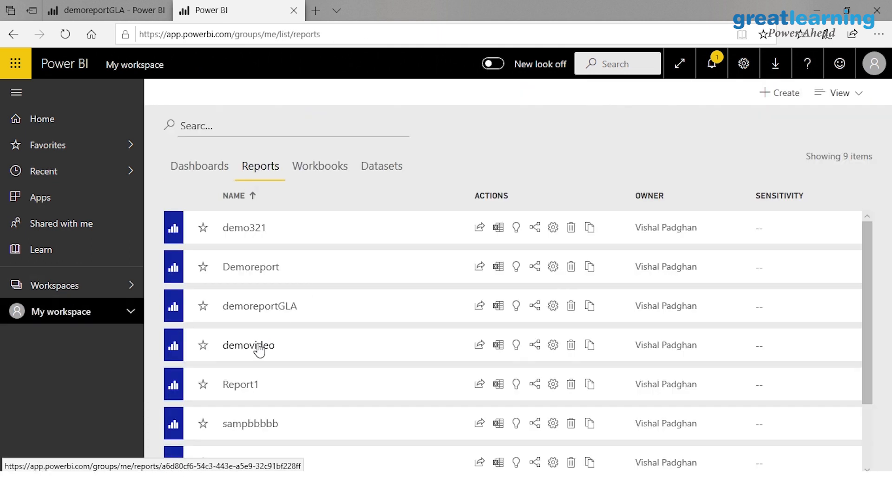
{"action": "left_click", "coordinate": [238, 387]}
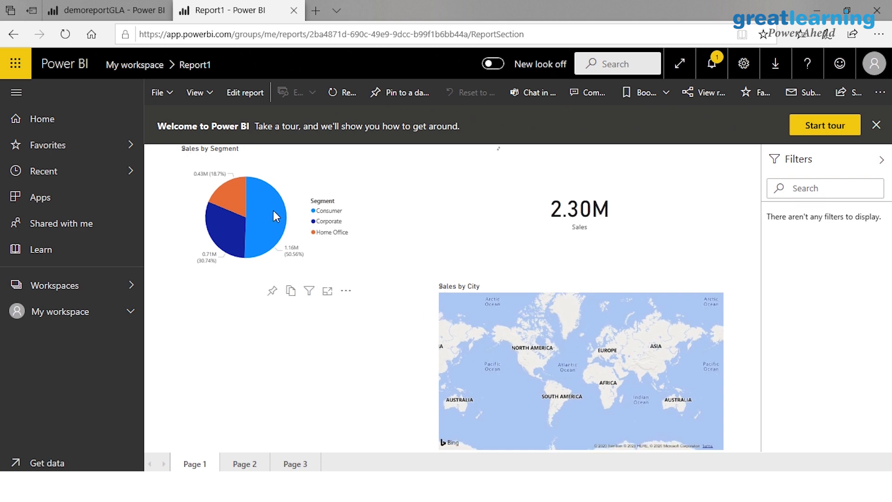
- Highlight the Consumer slice and pin the Sales by Segment pie chart to the existing GLAPOWERBI dashboard
{"action": "left_click", "coordinate": [275, 213]}
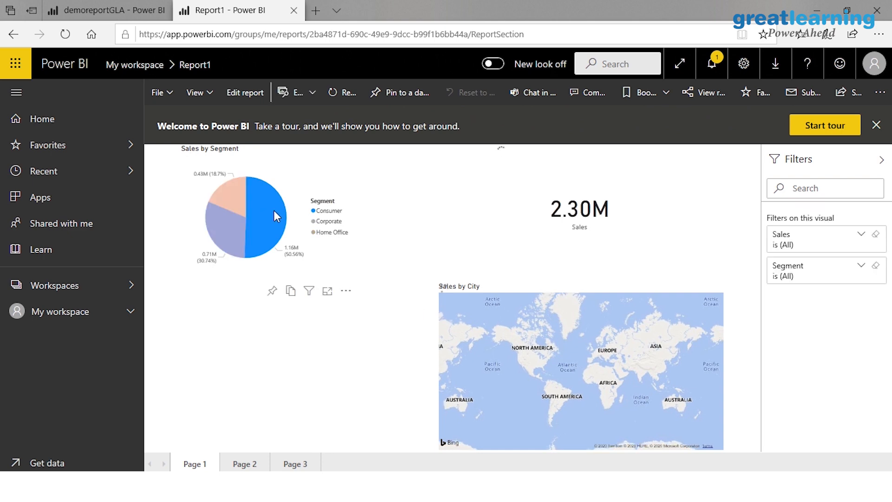
{"action": "right_click", "coordinate": [274, 211]}
{"action": "left_click", "coordinate": [274, 293]}
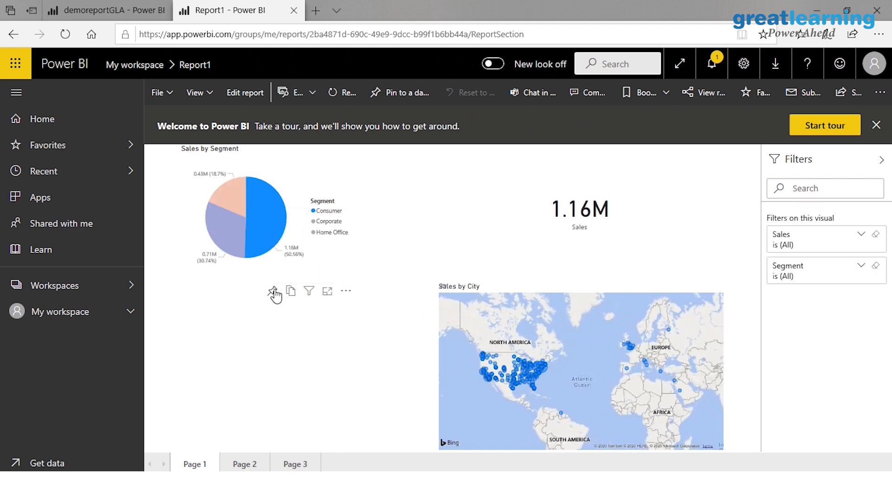
{"action": "left_click", "coordinate": [274, 292]}
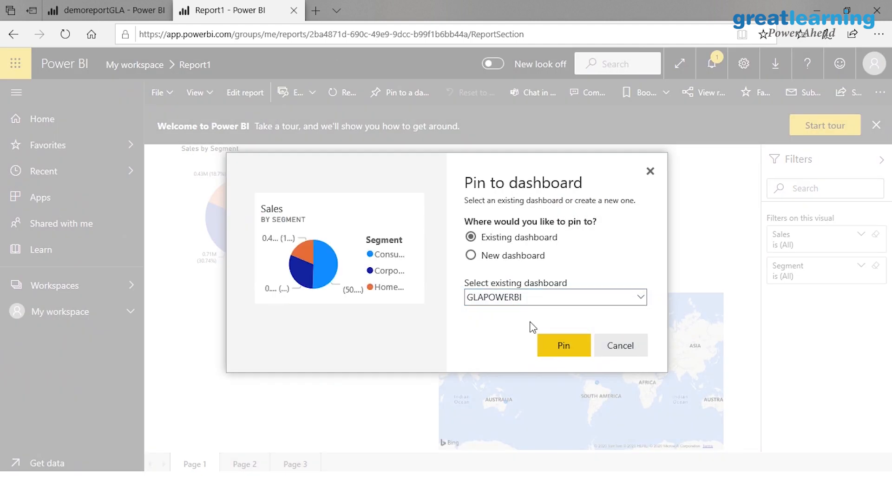
{"action": "left_click", "coordinate": [565, 347]}
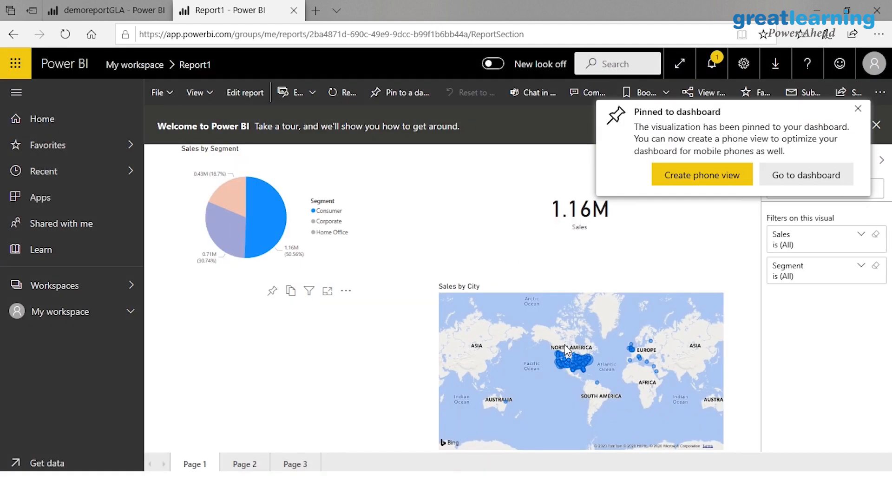
{"action": "left_click", "coordinate": [690, 176]}
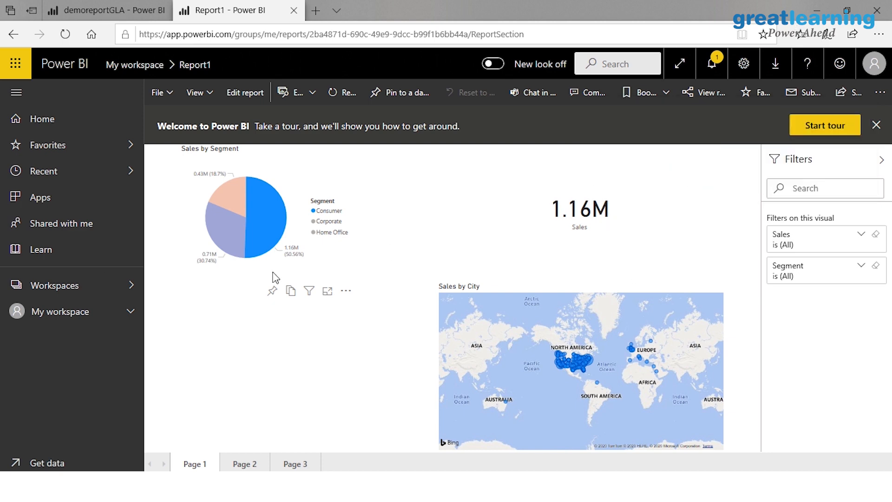
- Open the GLAPOWERBI dashboard from My workspace and inspect the Home Office slice of the pinned Sales pie chart
{"action": "left_click", "coordinate": [128, 313]}
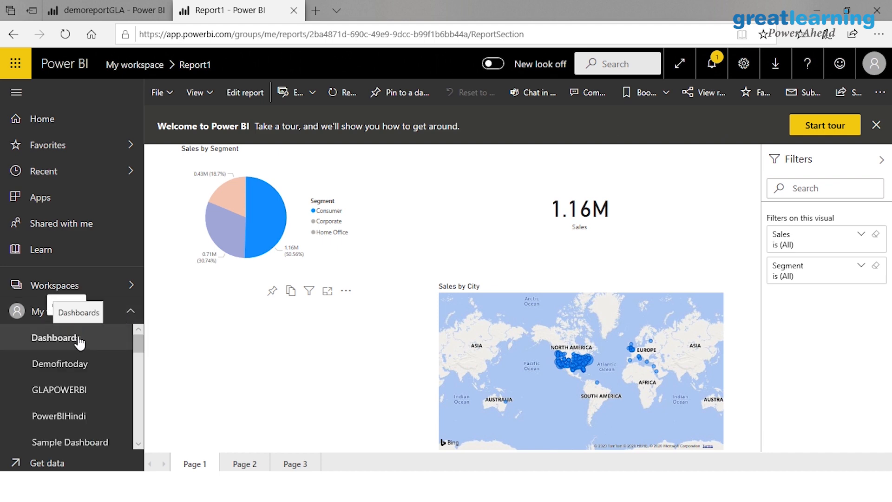
{"action": "left_click", "coordinate": [63, 391]}
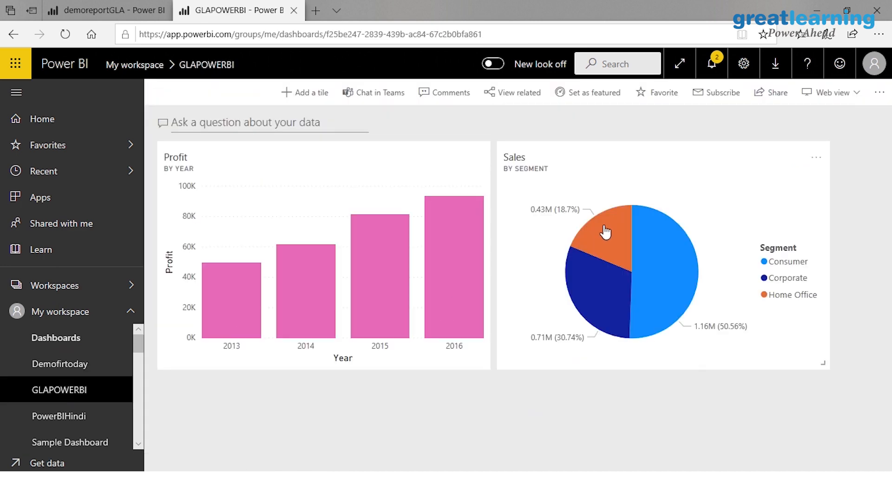
{"action": "mouse_move", "coordinate": [606, 231]}
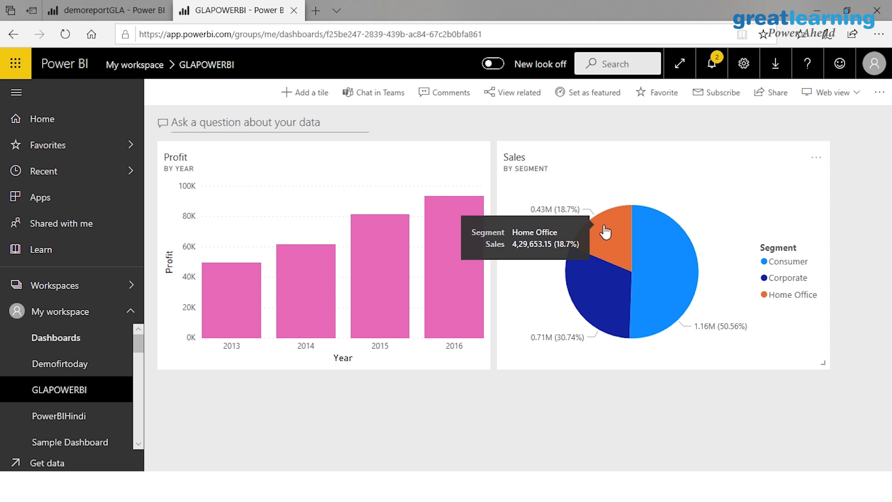
- Open Q&A on the GLAPOWERBI dashboard and ask "2014 profit"
{"action": "left_click", "coordinate": [255, 119]}
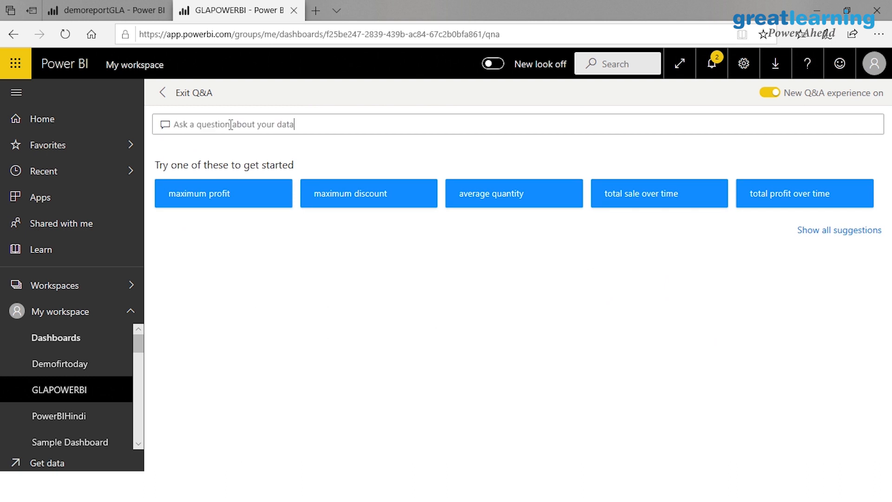
{"action": "left_click", "coordinate": [164, 96]}
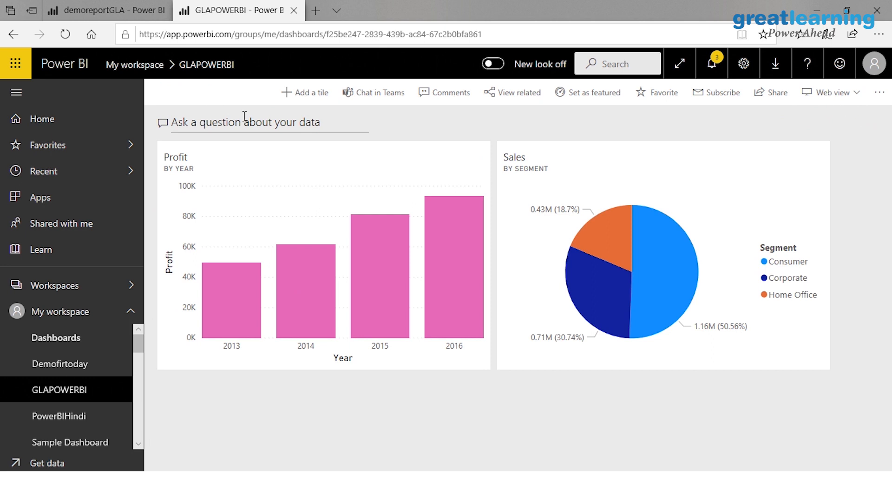
{"action": "left_click", "coordinate": [230, 125]}
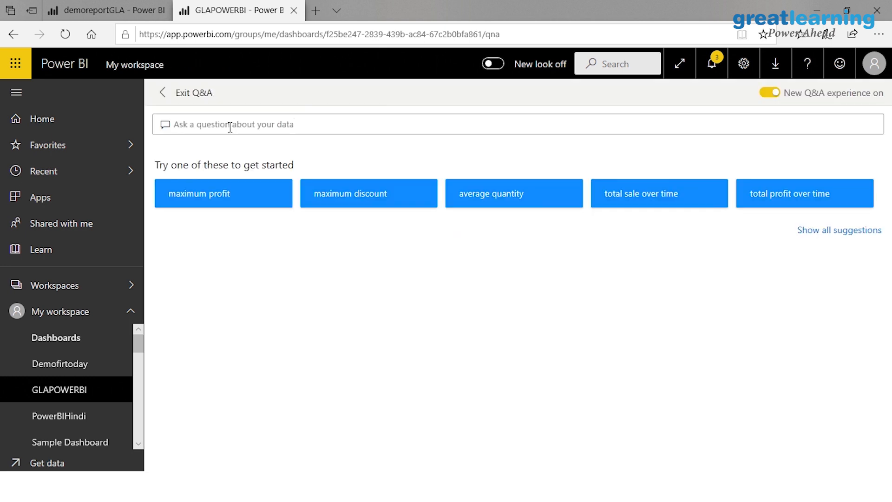
{"action": "type", "text": "2014"}
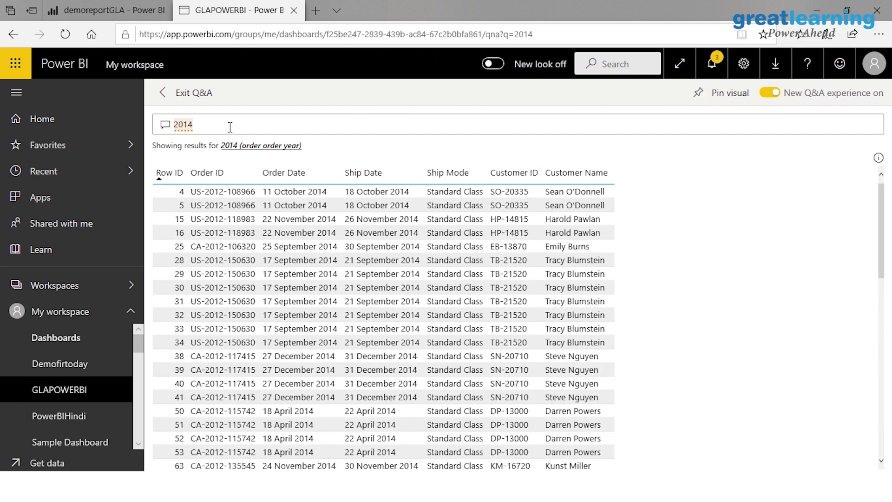
{"action": "type", "text": " pow"}
{"action": "key", "text": "BackSpace"}
{"action": "key", "text": "BackSpace"}
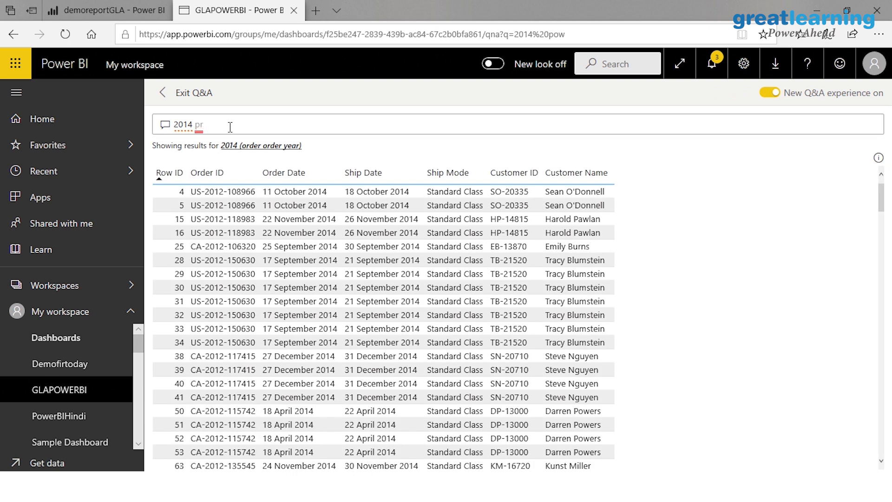
{"action": "type", "text": "rofit"}
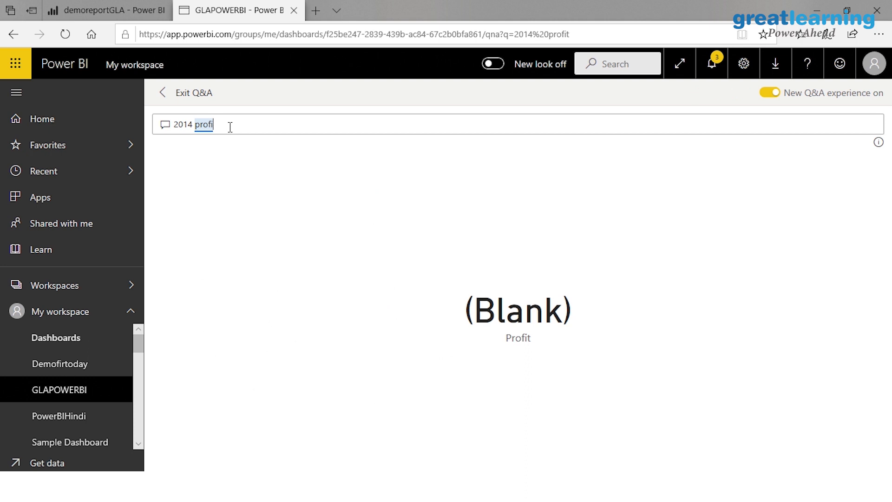
- Clear the Q&A question, return to the dashboard and inspect the 2014 bar of the Profit by Year tile
{"action": "key", "text": "BackSpace"}
{"action": "key", "text": "BackSpace"}
{"action": "key", "text": "BackSpace"}
{"action": "key", "text": "BackSpace"}
{"action": "key", "text": "BackSpace"}
{"action": "key", "text": "BackSpace"}
{"action": "key", "text": "BackSpace"}
{"action": "key", "text": "BackSpace"}
{"action": "key", "text": "BackSpace"}
{"action": "key", "text": "BackSpace"}
{"action": "key", "text": "BackSpace"}
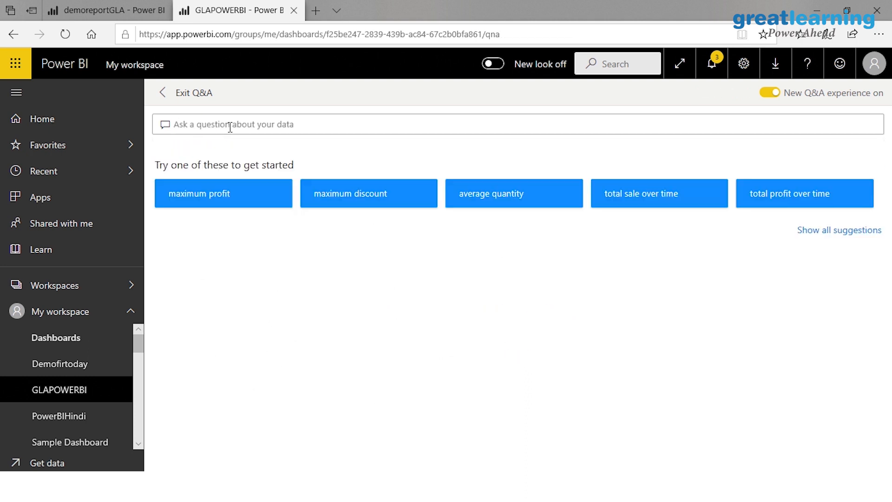
{"action": "left_click", "coordinate": [185, 96]}
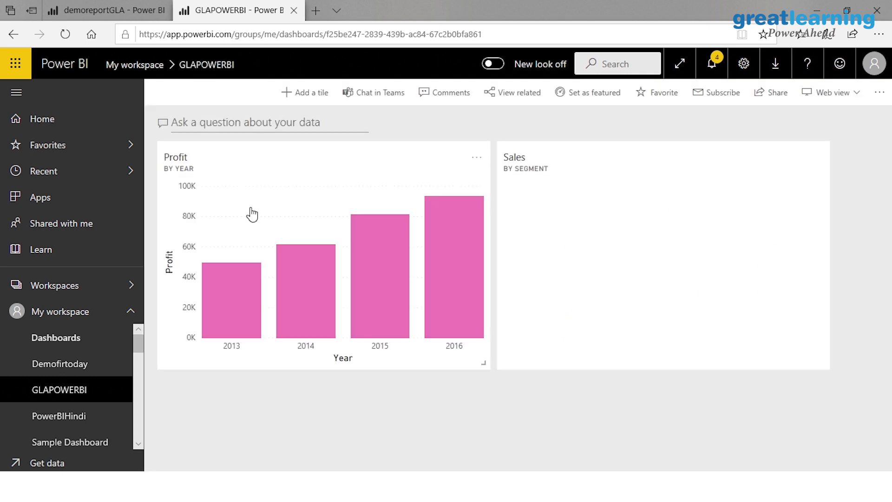
{"action": "mouse_move", "coordinate": [303, 281]}
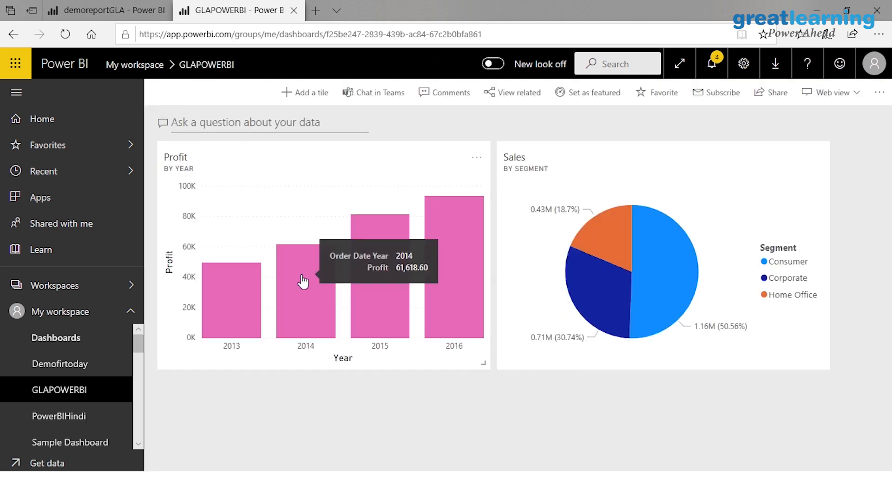
- Ask "profit 2014" in the dashboard's Q&A, then exit Q&A and check the 2014 bar of the Profit tile
{"action": "left_click", "coordinate": [202, 122]}
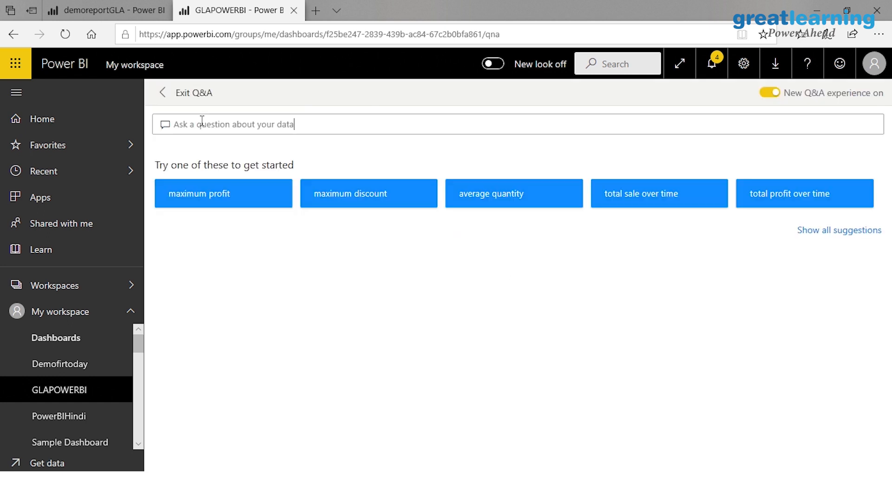
{"action": "type", "text": "p"}
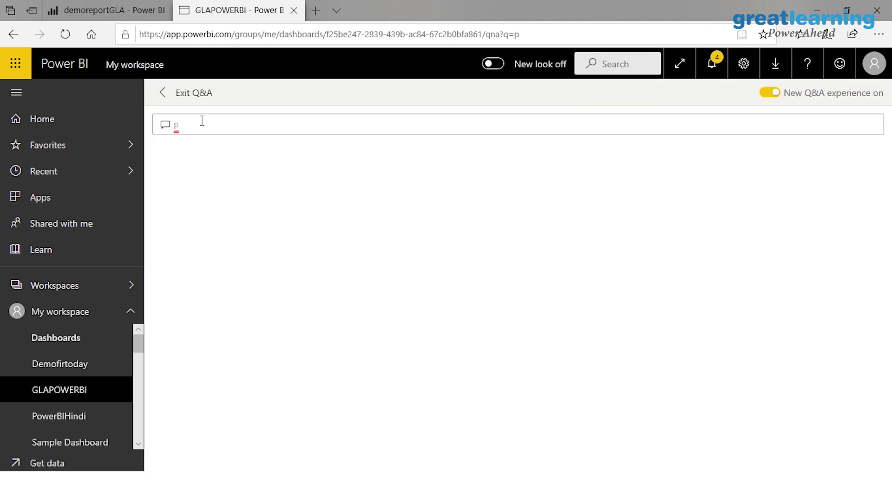
{"action": "left_click", "coordinate": [202, 121]}
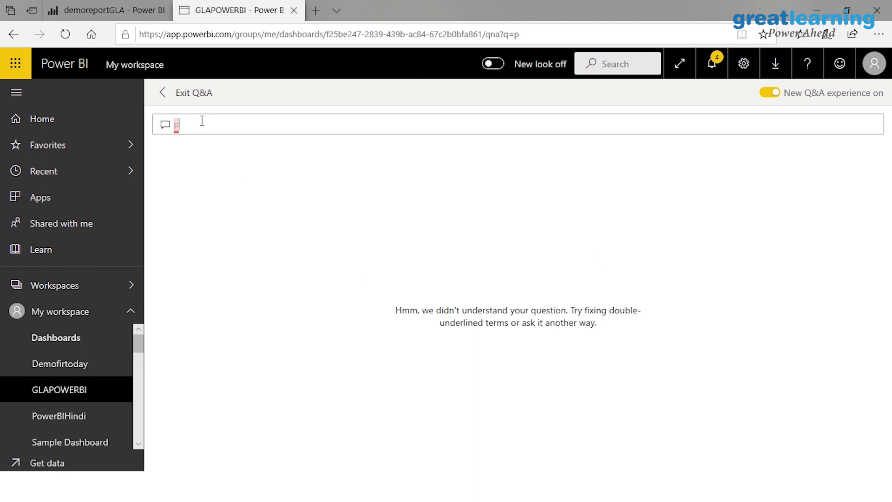
{"action": "type", "text": "r"}
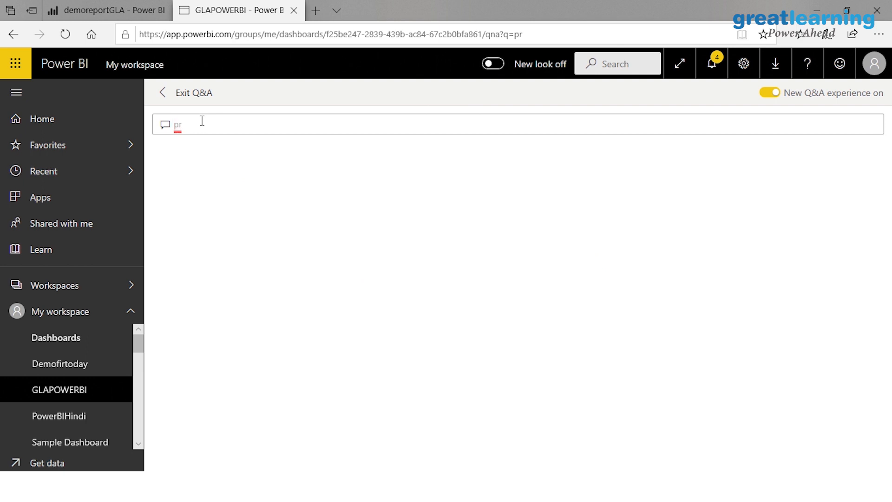
{"action": "type", "text": "of"}
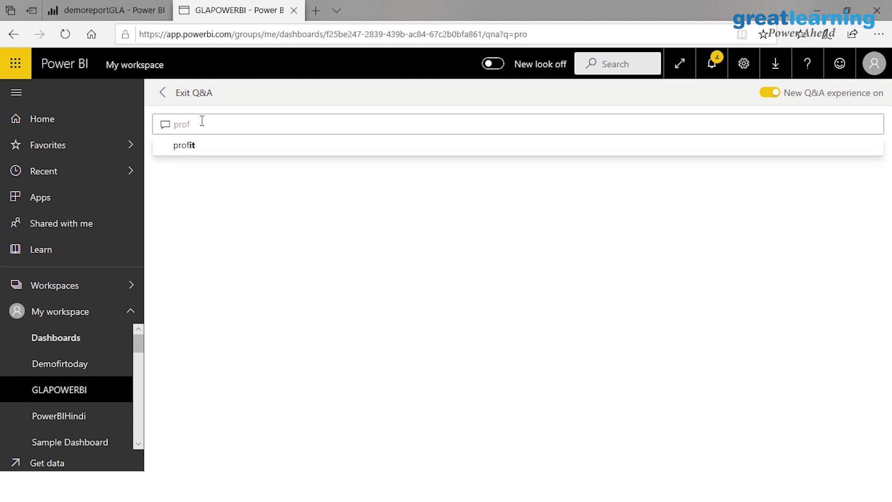
{"action": "type", "text": "it"}
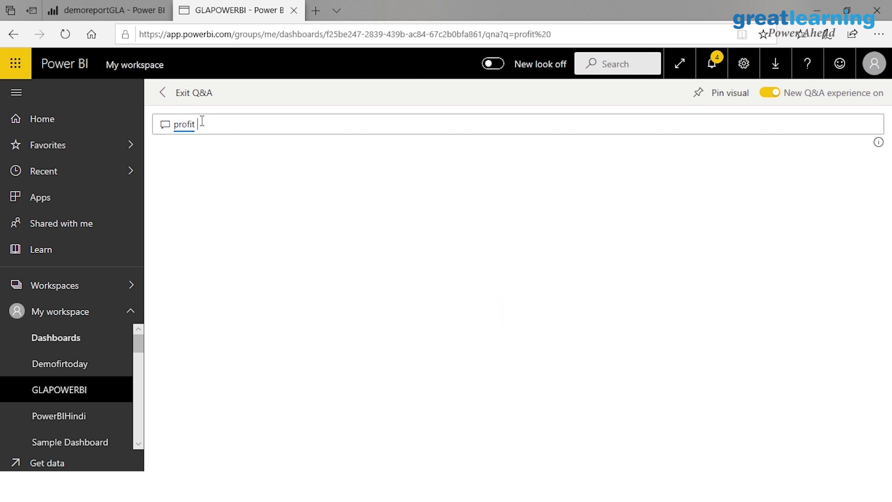
{"action": "type", "text": " 2014"}
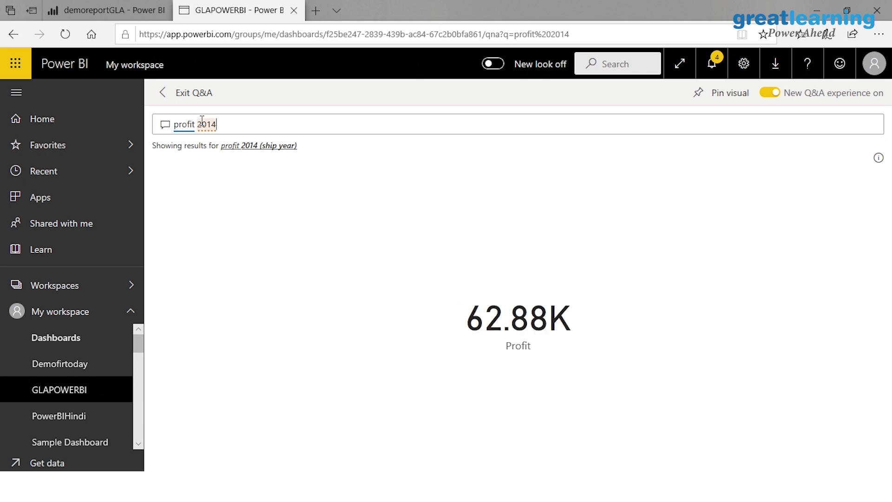
{"action": "left_click", "coordinate": [182, 94]}
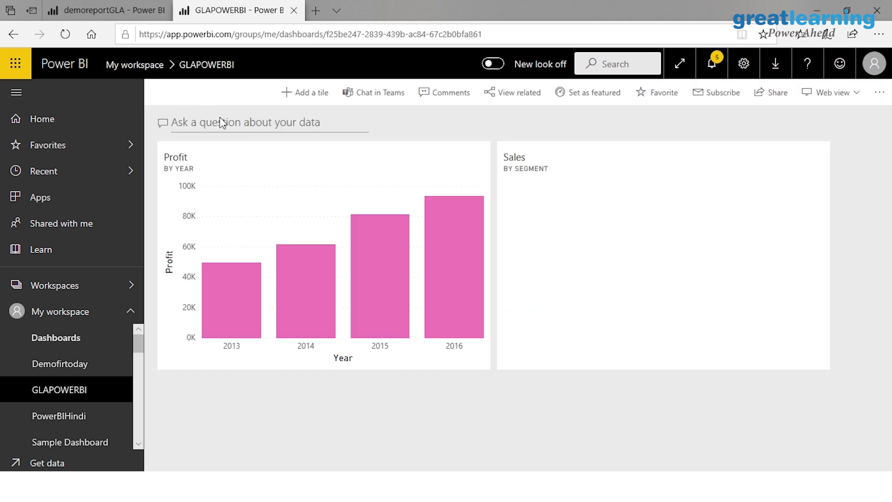
{"action": "mouse_move", "coordinate": [301, 285]}
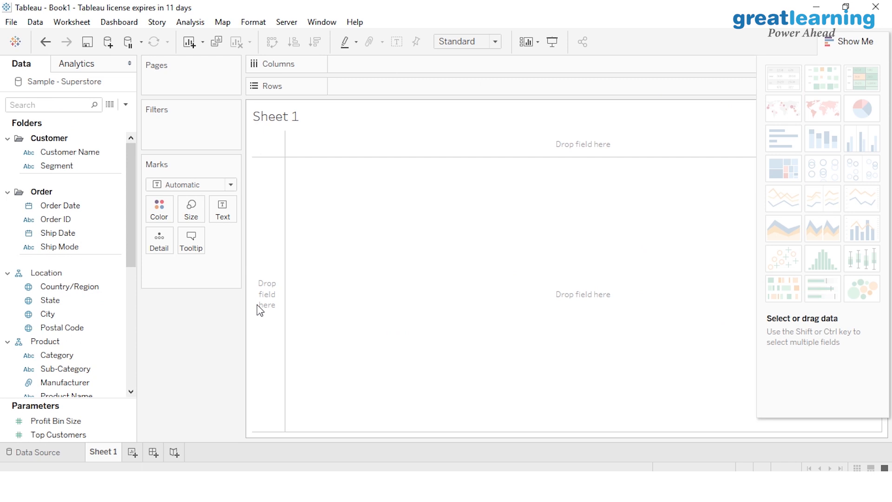
- Add Order Date to Columns at year level and remove its quarter level from the view
{"action": "left_click", "coordinate": [52, 208]}
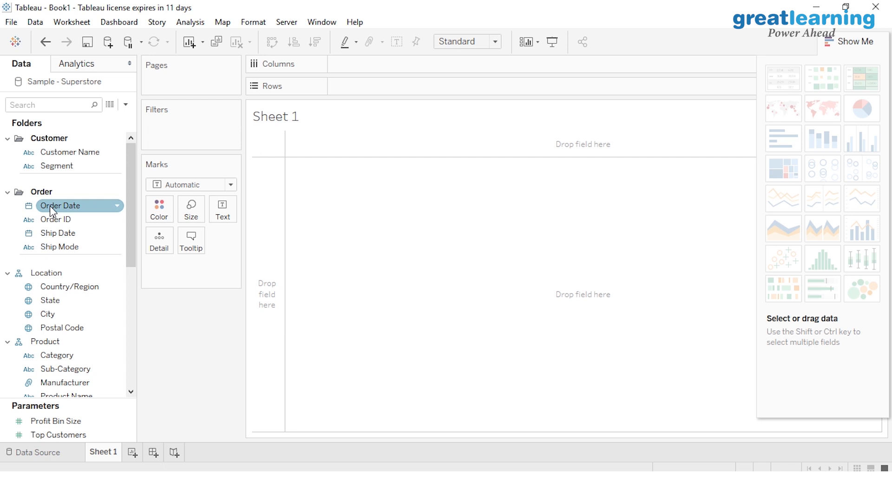
{"action": "left_click", "coordinate": [49, 206]}
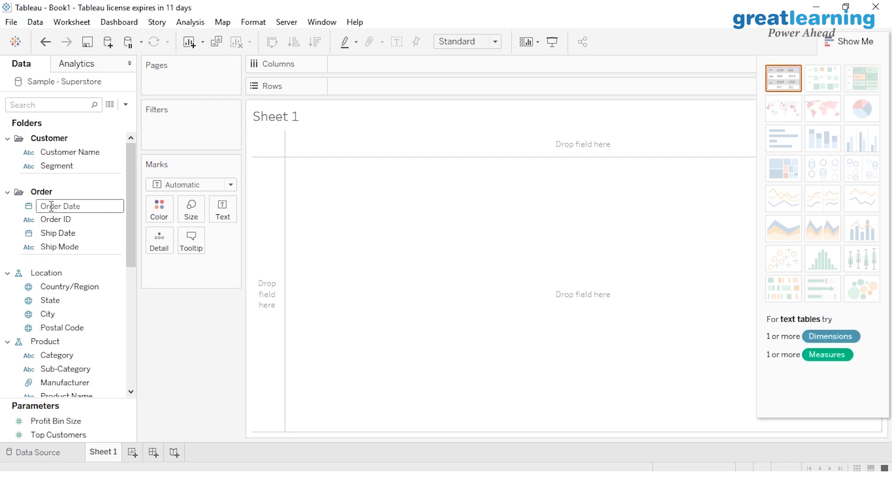
{"action": "left_click", "coordinate": [89, 234]}
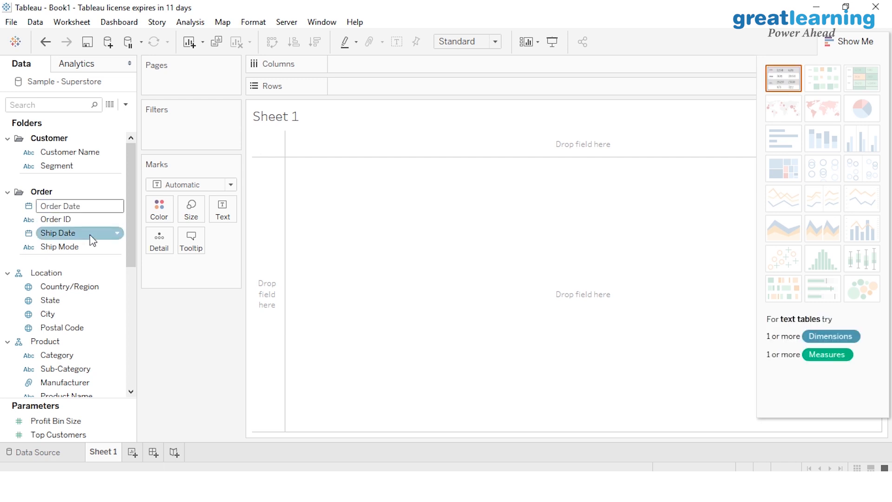
{"action": "left_click", "coordinate": [64, 207]}
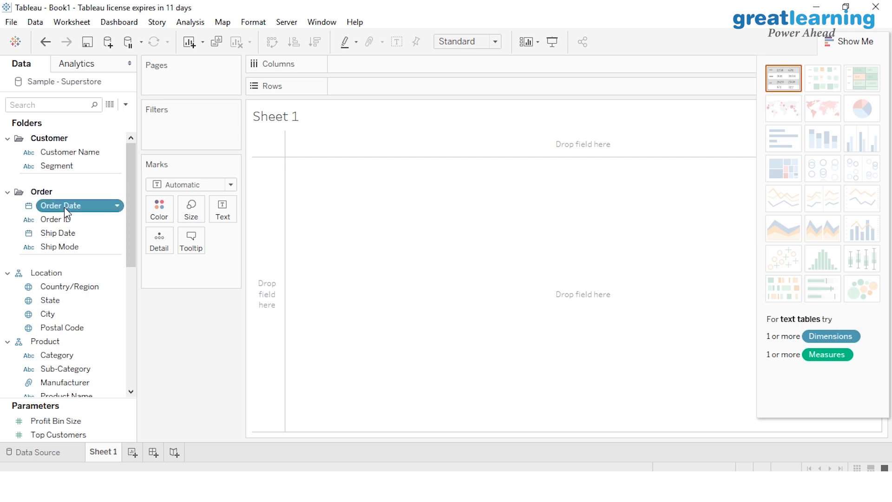
{"action": "double_click", "coordinate": [65, 207]}
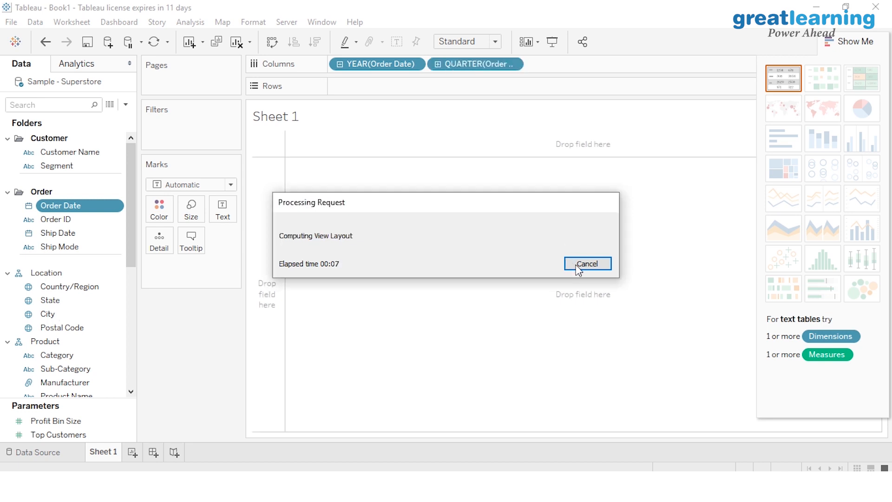
{"action": "left_click", "coordinate": [511, 65]}
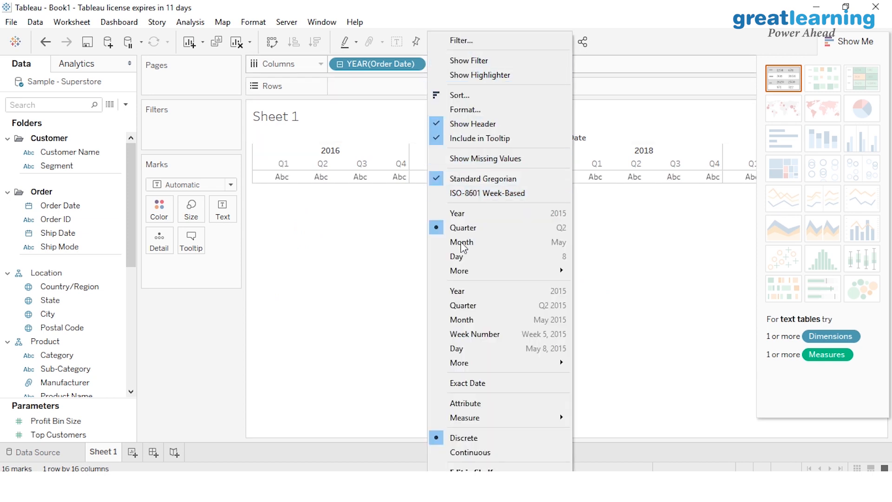
{"action": "left_click", "coordinate": [469, 492]}
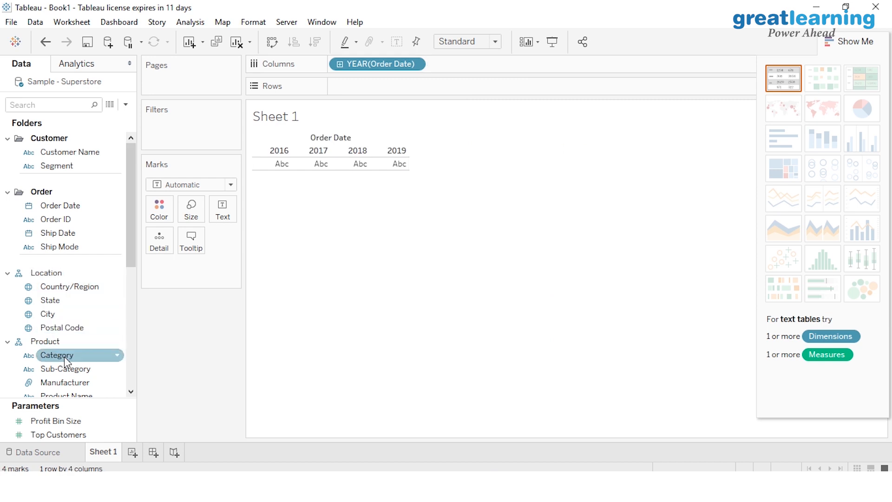
- Label the marks with Sales and add Sales to Rows to plot a line chart of sales by order year
{"action": "left_click_drag", "start_coordinate": [130, 247], "coordinate": [133, 337]}
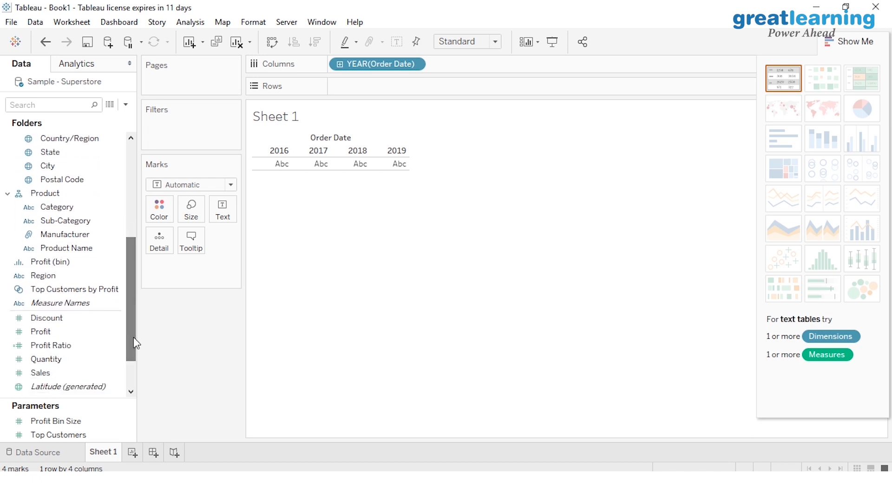
{"action": "double_click", "coordinate": [40, 374]}
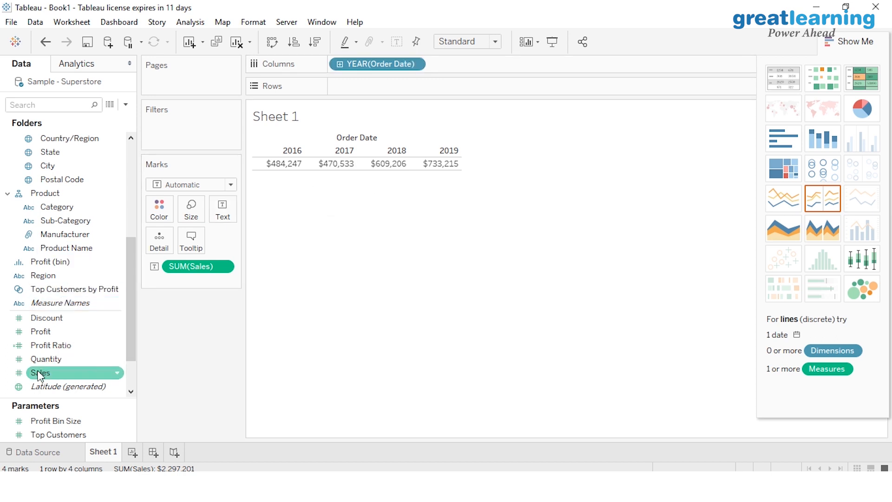
{"action": "left_click_drag", "start_coordinate": [40, 374], "coordinate": [365, 87]}
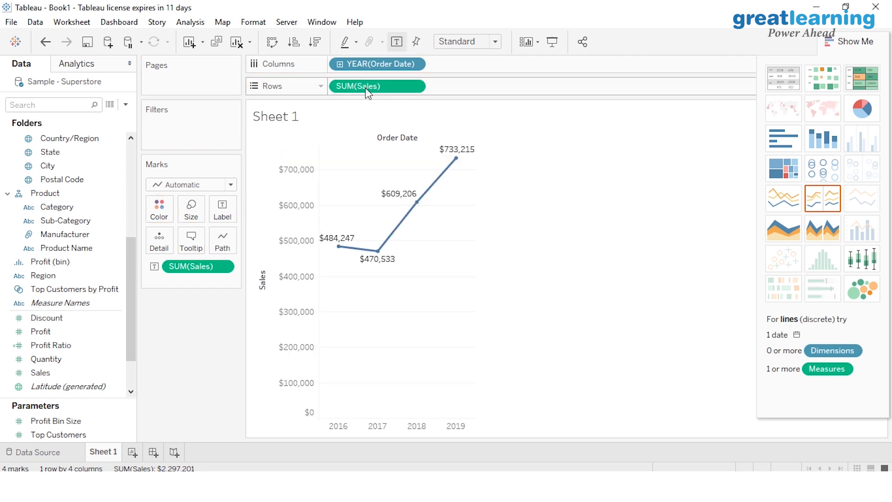
{"action": "mouse_move", "coordinate": [342, 245]}
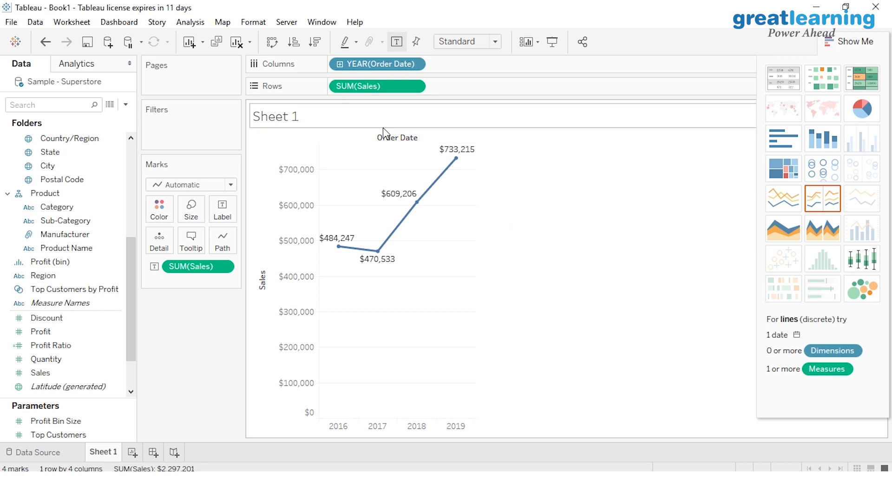
{"action": "mouse_move", "coordinate": [371, 253]}
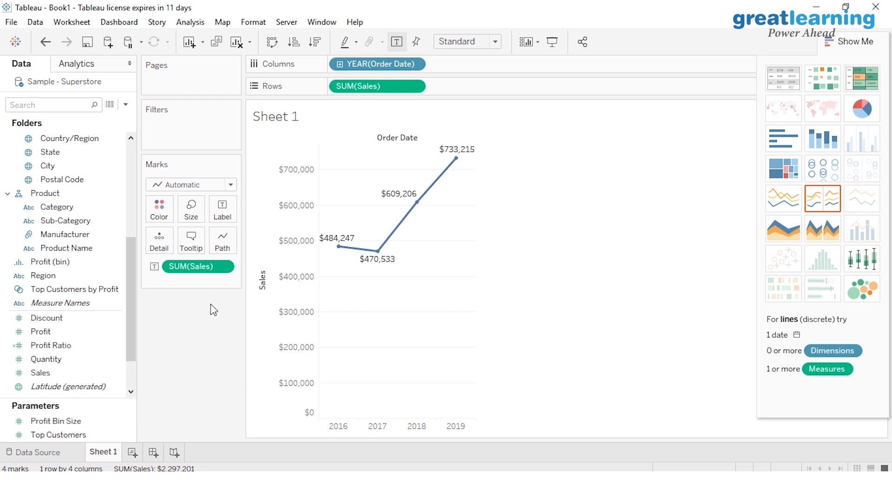
- Create a new dashboard and place Sheet 1 near the middle of its canvas as a floating object
{"action": "left_click", "coordinate": [104, 435]}
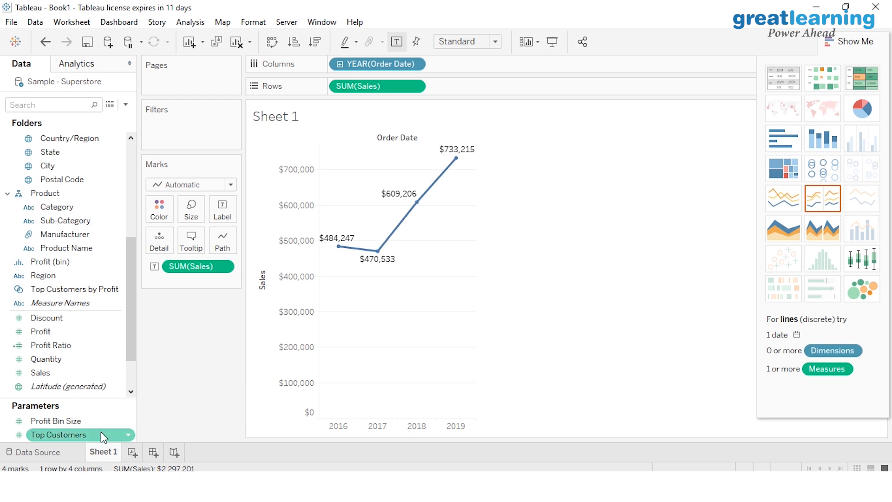
{"action": "left_click", "coordinate": [153, 453]}
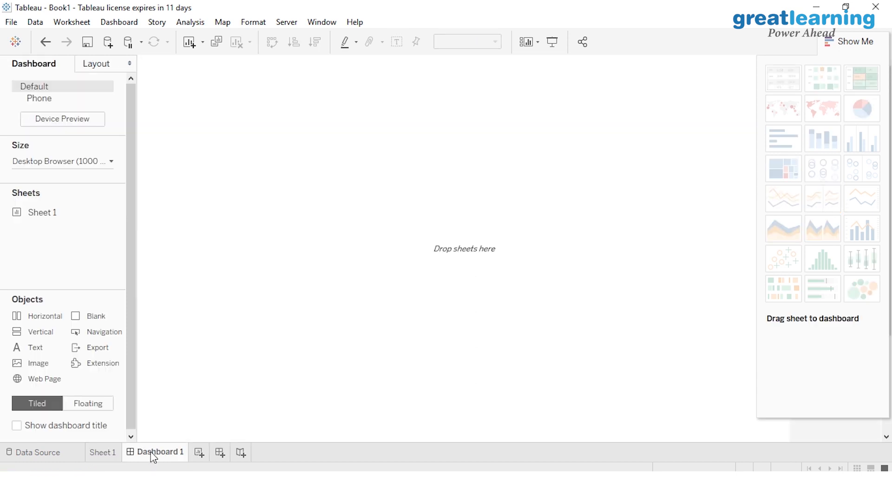
{"action": "mouse_move", "coordinate": [53, 221]}
{"action": "left_click", "coordinate": [86, 404]}
{"action": "left_click_drag", "start_coordinate": [33, 210], "coordinate": [381, 208]}
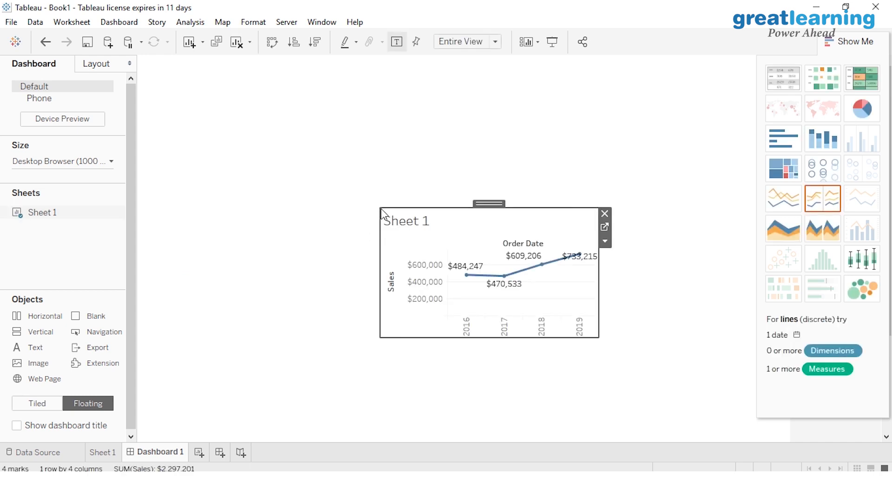
- Reposition the floating Sheet 1 chart to the canvas's lower-right area and set the layout mode for added objects to Tiled
{"action": "left_click_drag", "start_coordinate": [487, 203], "coordinate": [377, 180]}
{"action": "left_click", "coordinate": [44, 405]}
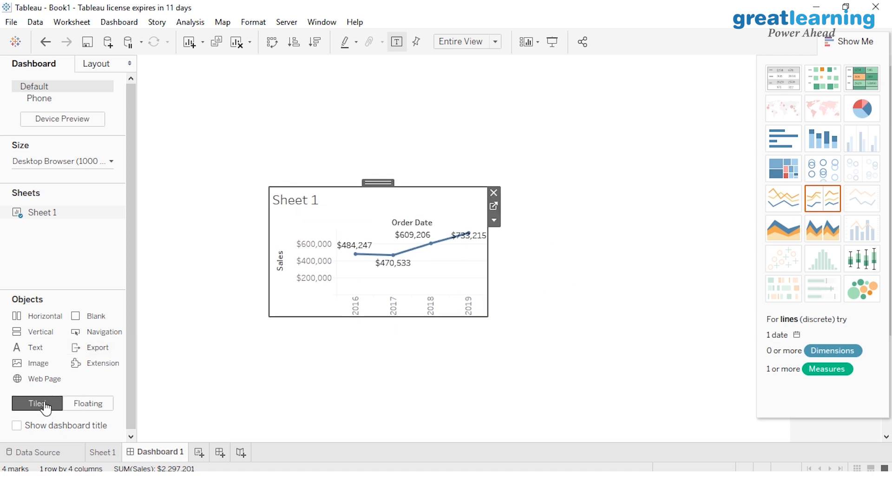
{"action": "left_click_drag", "start_coordinate": [367, 183], "coordinate": [564, 295]}
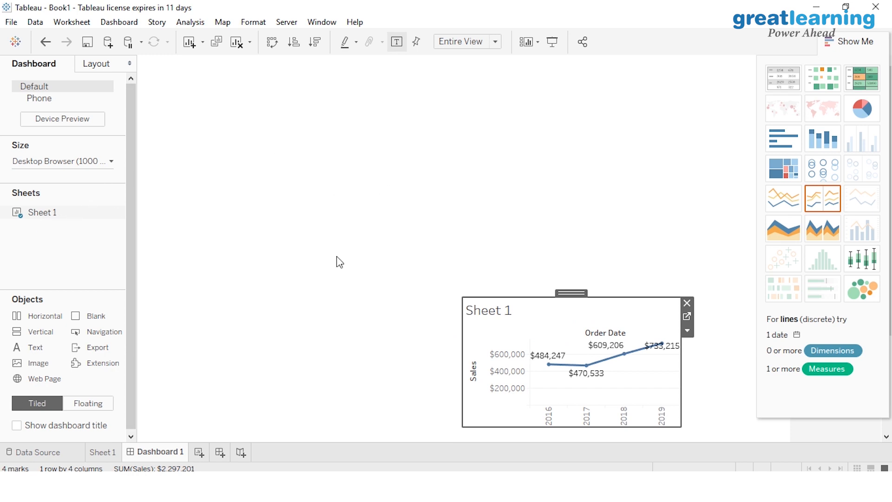
- Remove the floating Sheet 1 from the dashboard and add it again as a tiled object filling the canvas
{"action": "left_click", "coordinate": [687, 303]}
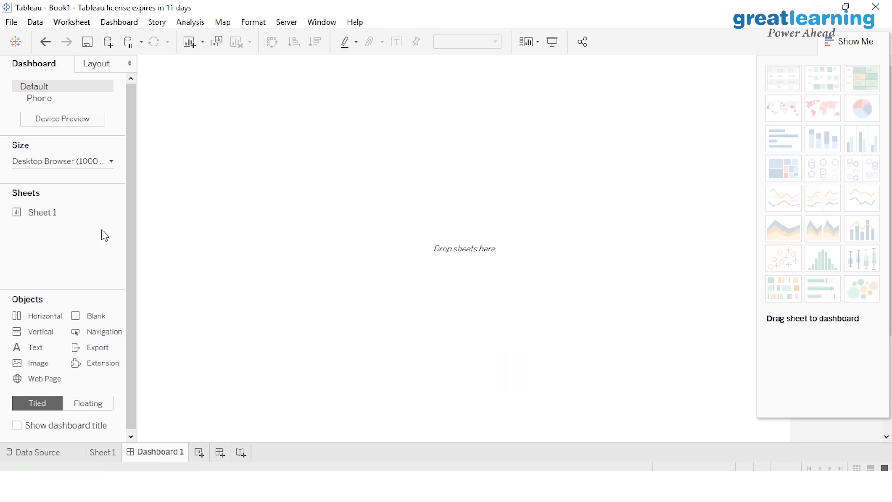
{"action": "left_click_drag", "start_coordinate": [30, 215], "coordinate": [394, 204]}
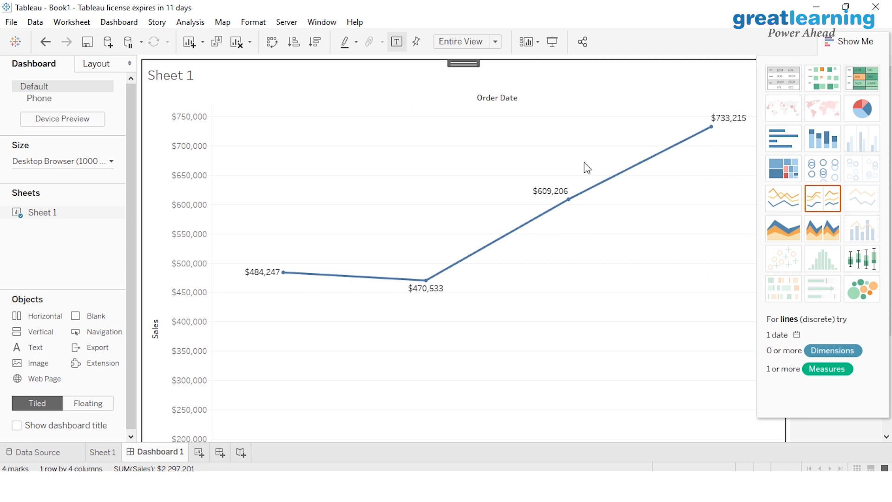
{"action": "left_click_drag", "start_coordinate": [461, 63], "coordinate": [434, 189]}
- Switch to the demoreportGLA report in Power BI Desktop, dismiss its publishing dialog and show Page 2
{"action": "left_click", "coordinate": [451, 461]}
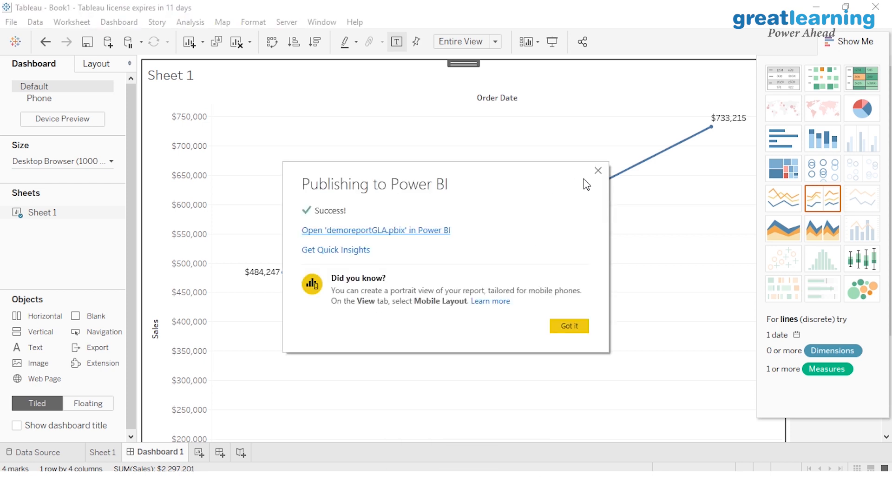
{"action": "left_click", "coordinate": [568, 325]}
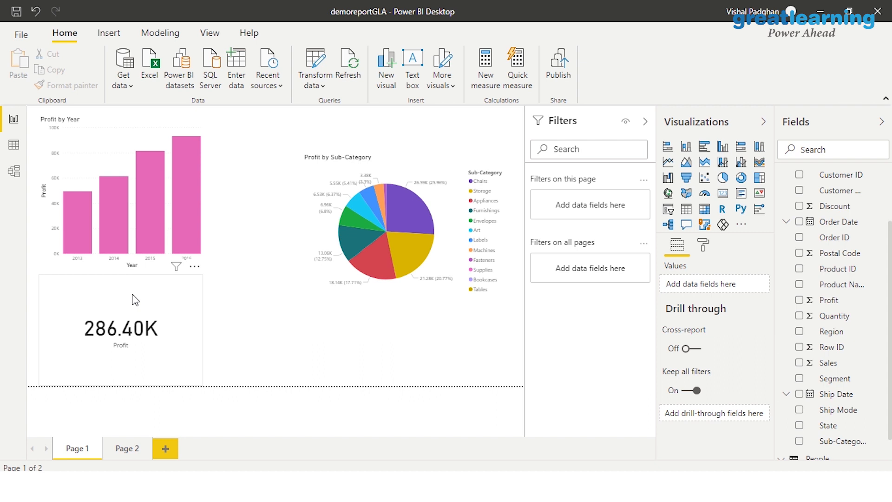
{"action": "scroll", "coordinate": [890, 388], "scroll_direction": "down", "scroll_amount": 1}
{"action": "left_click_drag", "start_coordinate": [890, 388], "coordinate": [890, 132]}
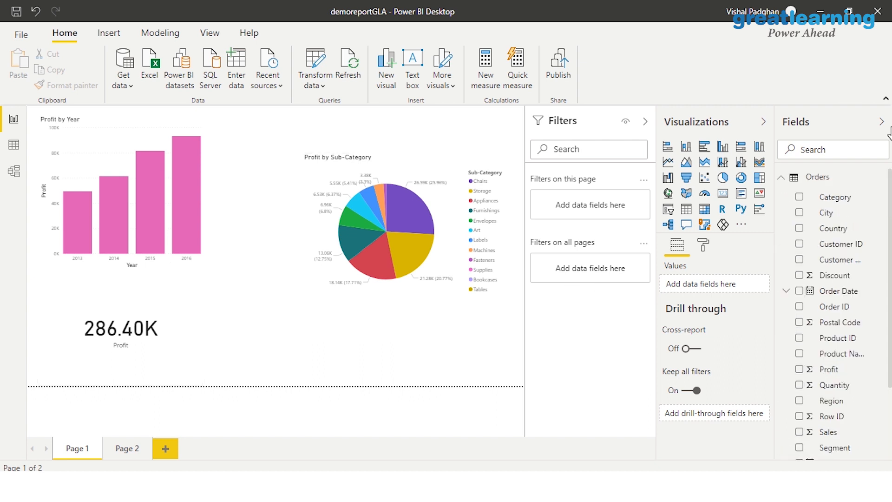
{"action": "left_click", "coordinate": [128, 451]}
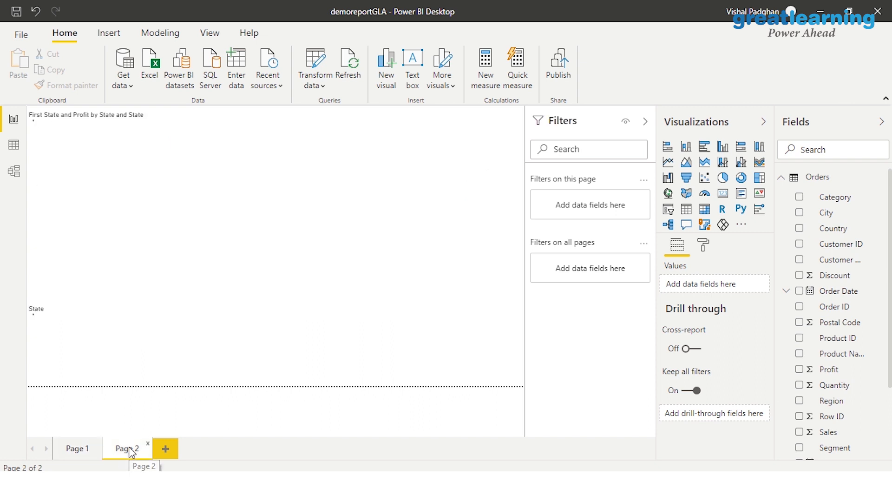